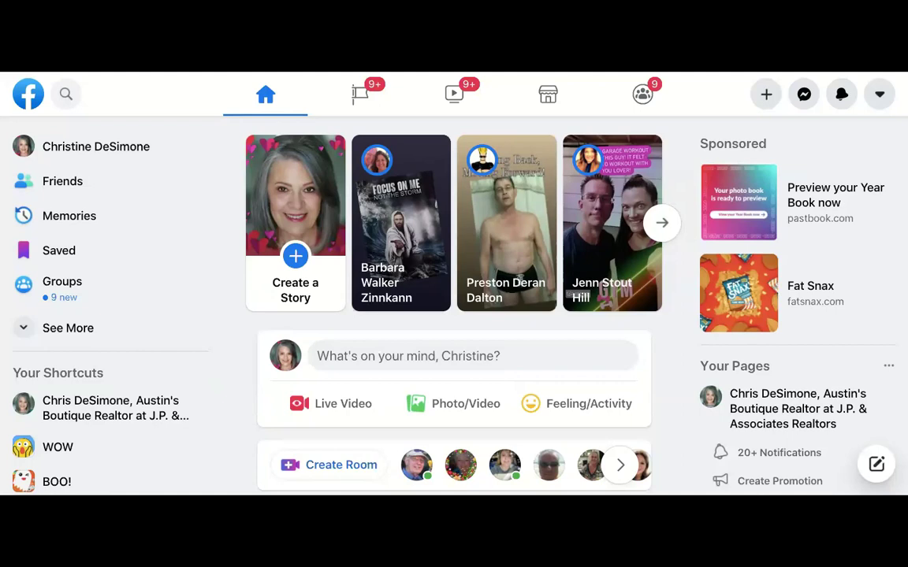
- Expand the sidebar's full feature list and open Ads, reaching the realtor page's Ad Center
click(58, 327)
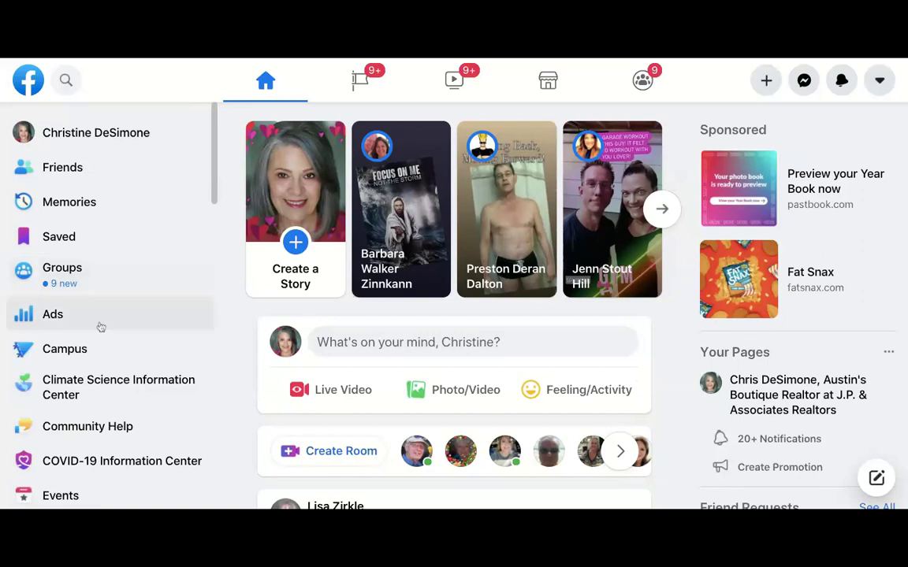
scroll(72, 318, down, 1)
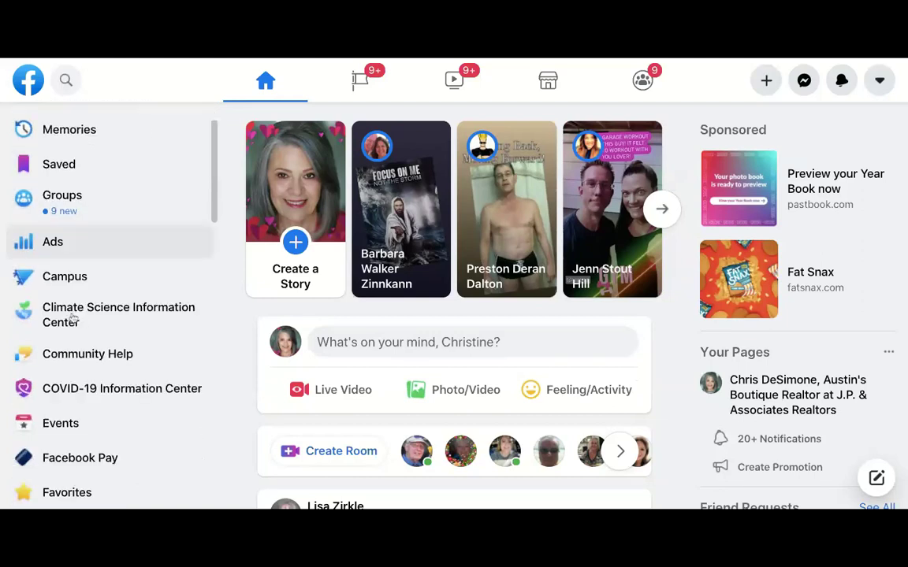
click(53, 242)
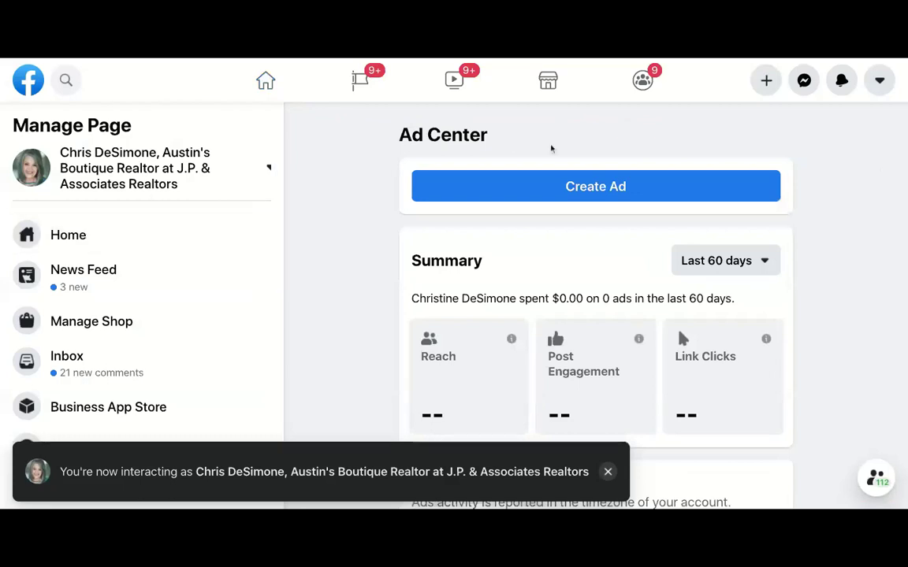
- Scroll through the Ad Center's Manage Page sidebar to reach Ads Manager's Ad Accounts page
scroll(158, 284, down, 1)
scroll(158, 284, up, 1)
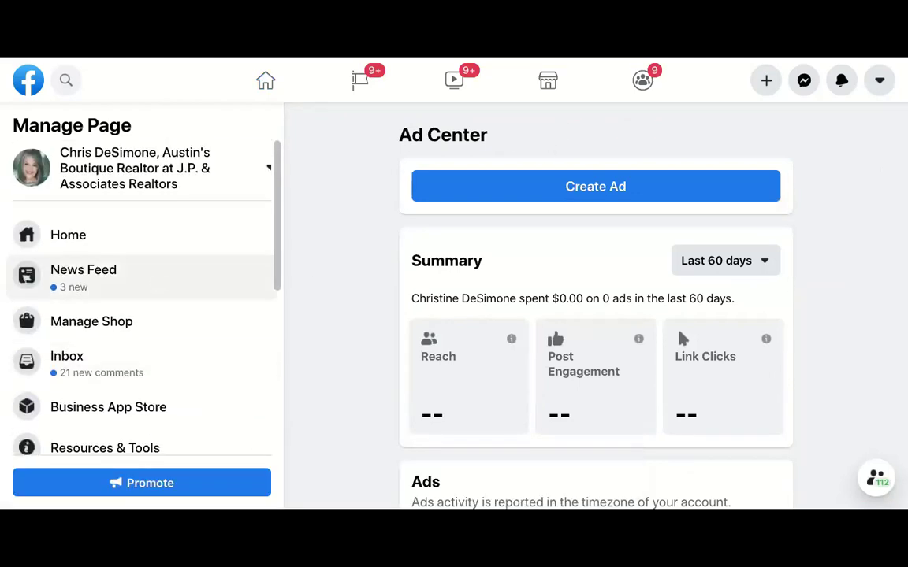
scroll(158, 284, down, 2)
scroll(142, 284, down, 4)
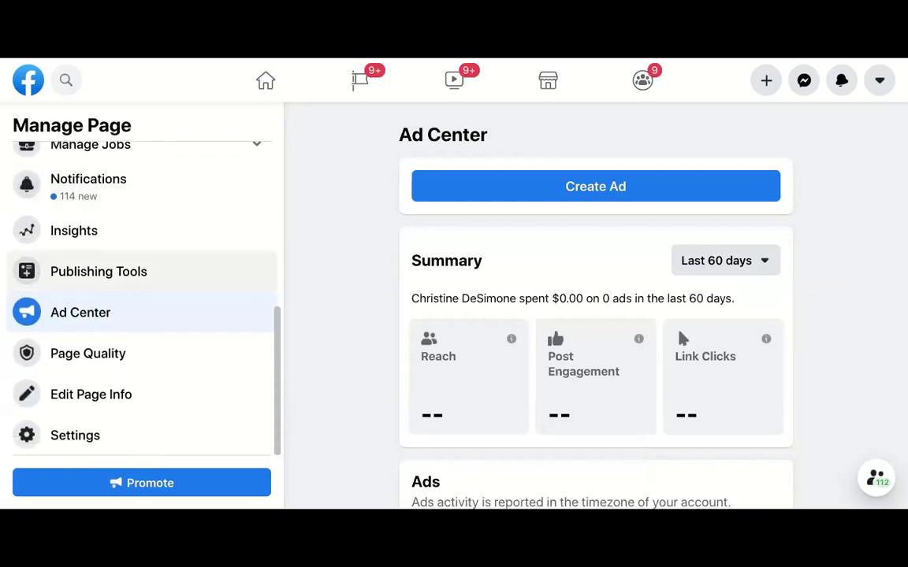
scroll(142, 283, up, 1)
scroll(142, 299, up, 4)
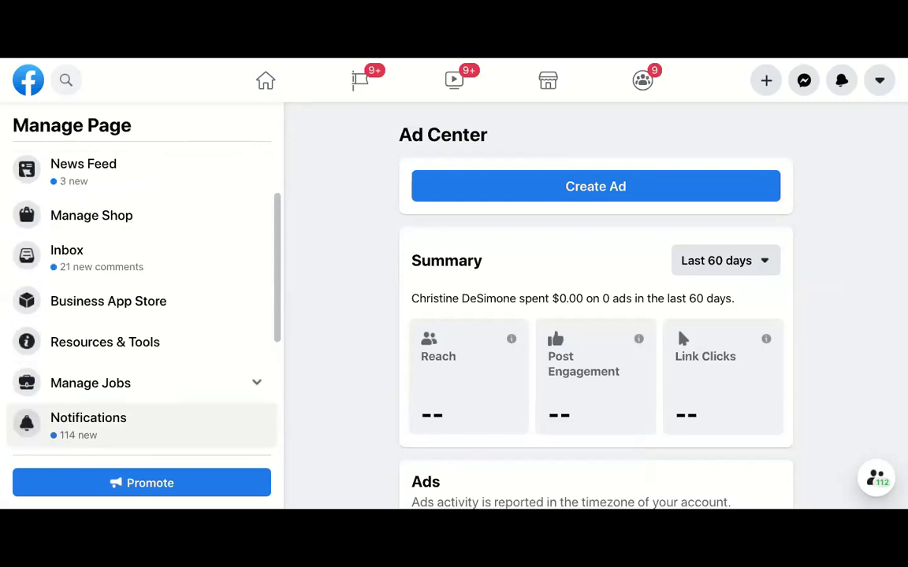
scroll(142, 284, up, 2)
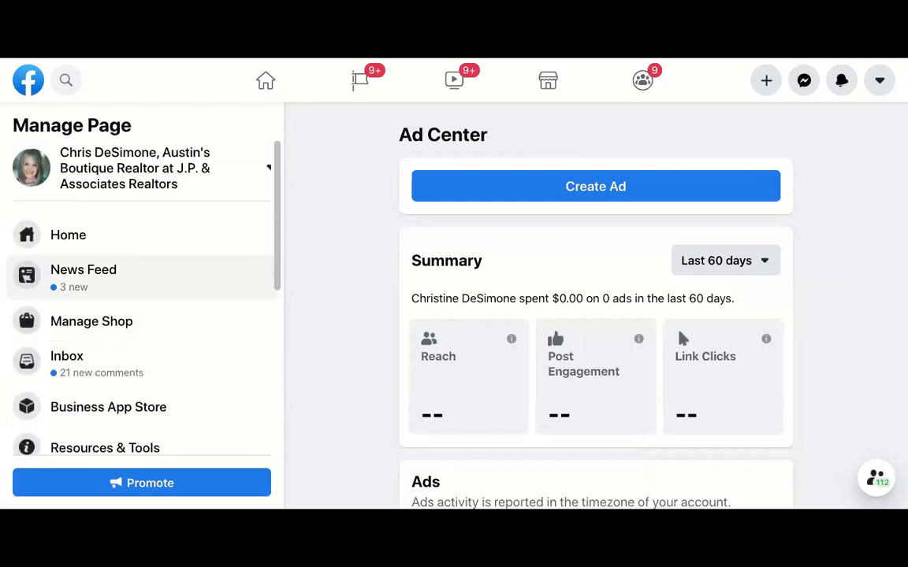
scroll(142, 292, down, 5)
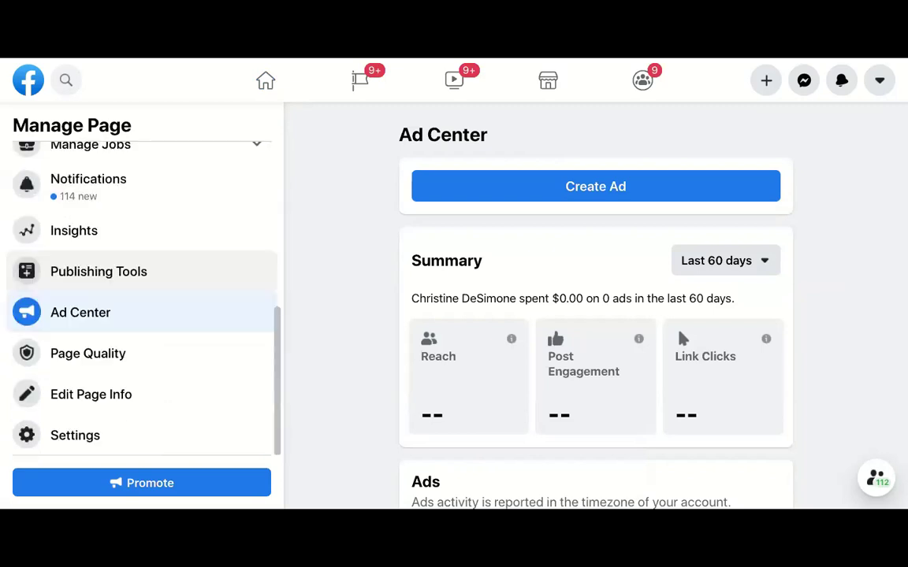
scroll(142, 300, up, 1)
scroll(142, 291, down, 1)
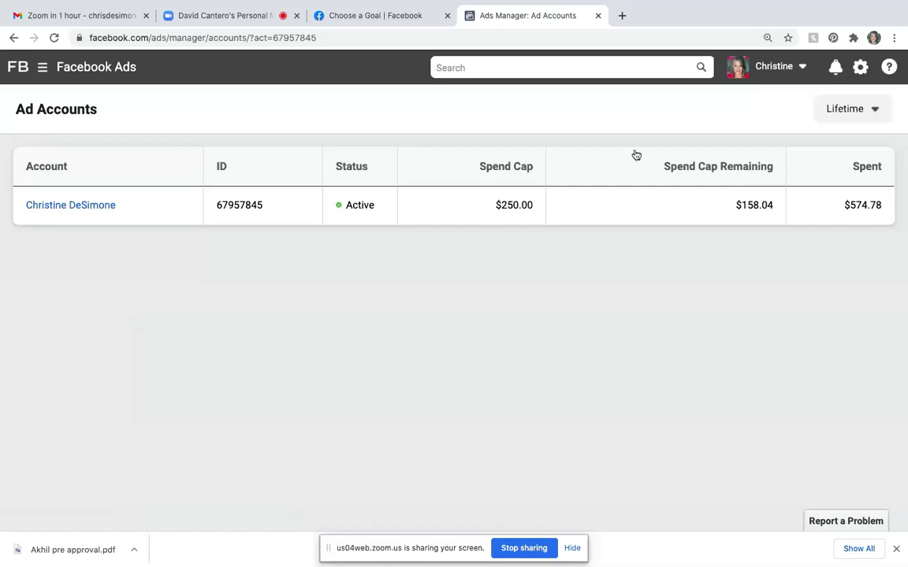
- Open Ads Manager from the menu's Shortcuts to view the account's 35 campaigns
mouse_move(362, 3)
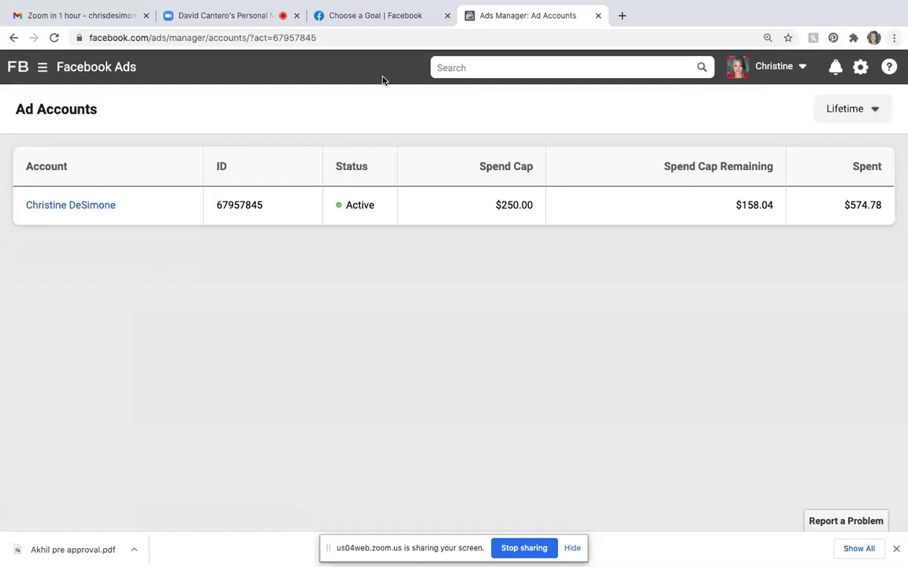
mouse_move(71, 4)
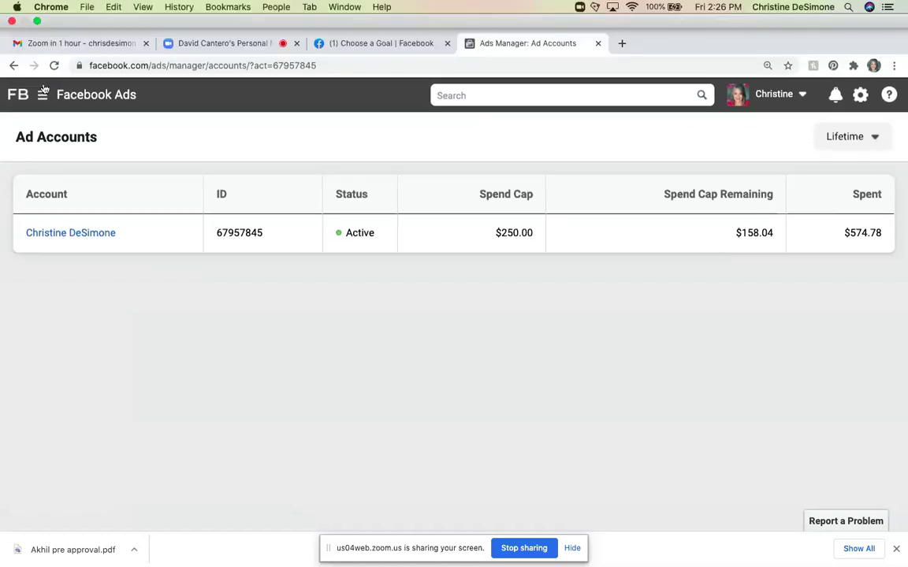
click(43, 96)
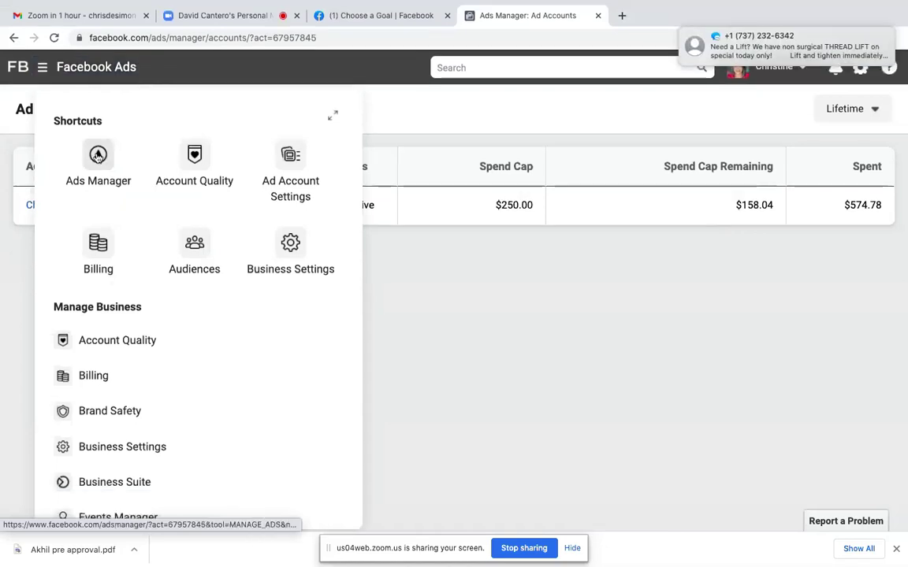
click(98, 156)
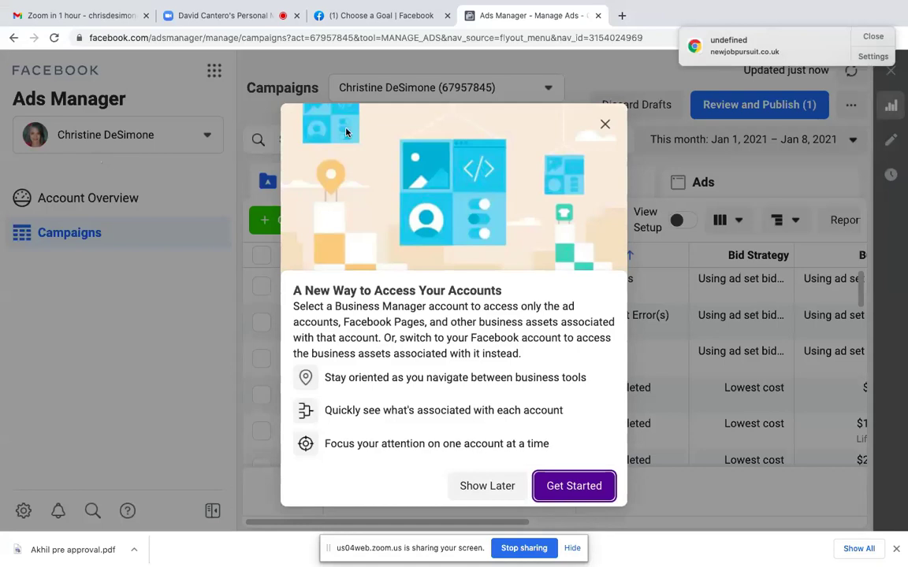
- Dismiss the access notice, show the account switcher with 4 assets, and close Chrome's notification
click(605, 127)
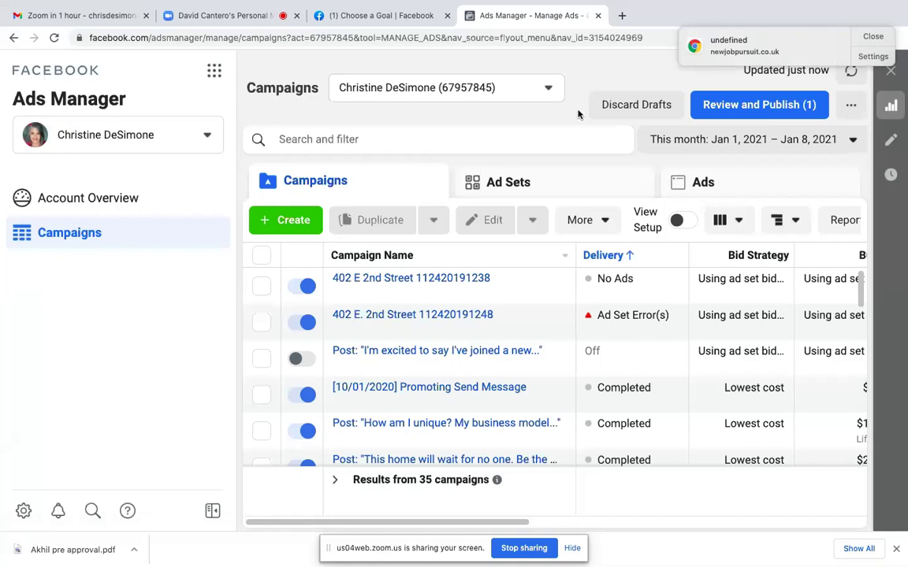
click(207, 137)
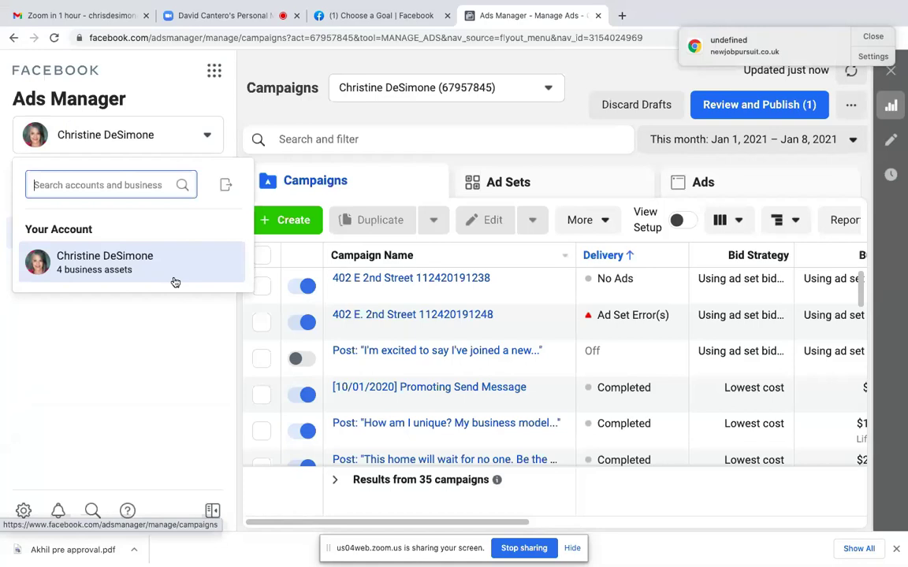
mouse_move(175, 282)
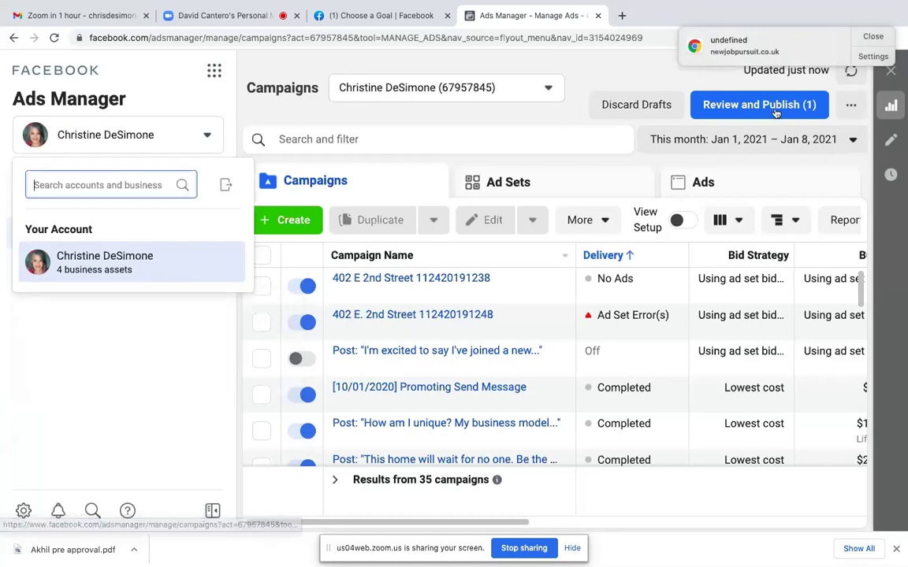
click(874, 37)
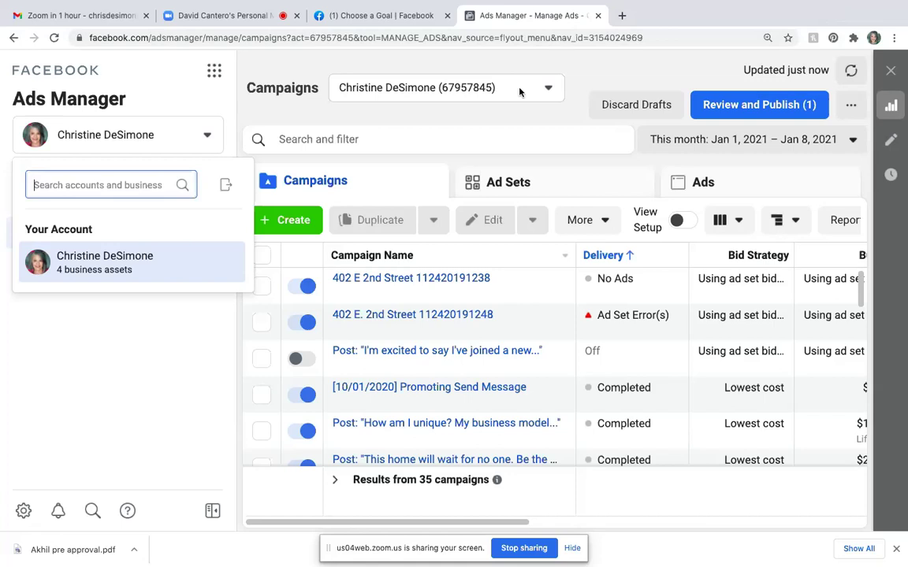
- Bookmark the campaigns page into a new 'Ads Manager' folder on the Bookmarks Bar
click(789, 38)
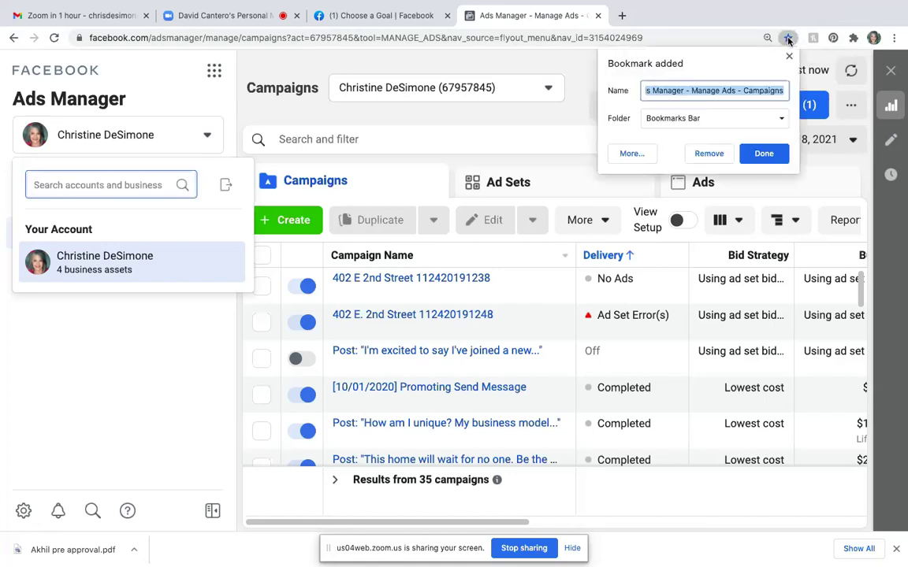
click(704, 119)
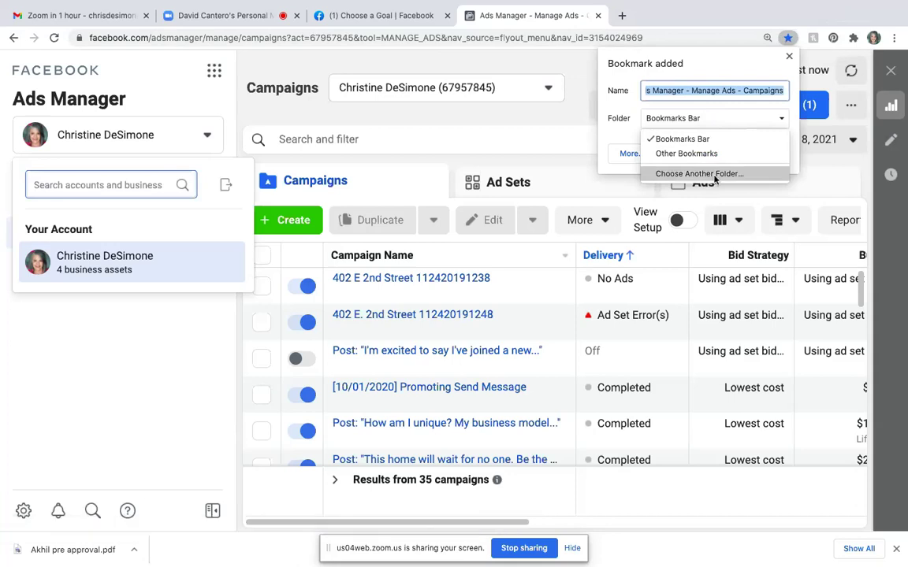
click(714, 175)
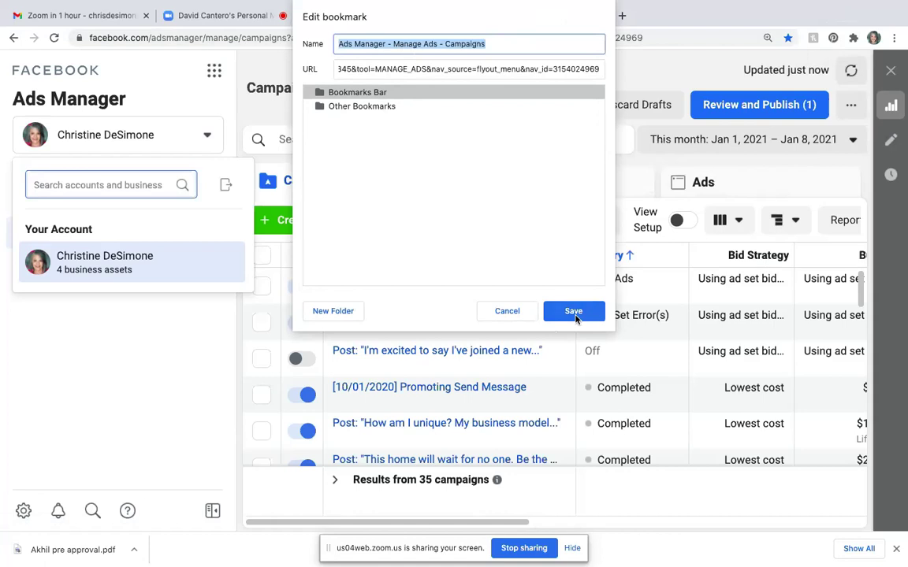
click(335, 312)
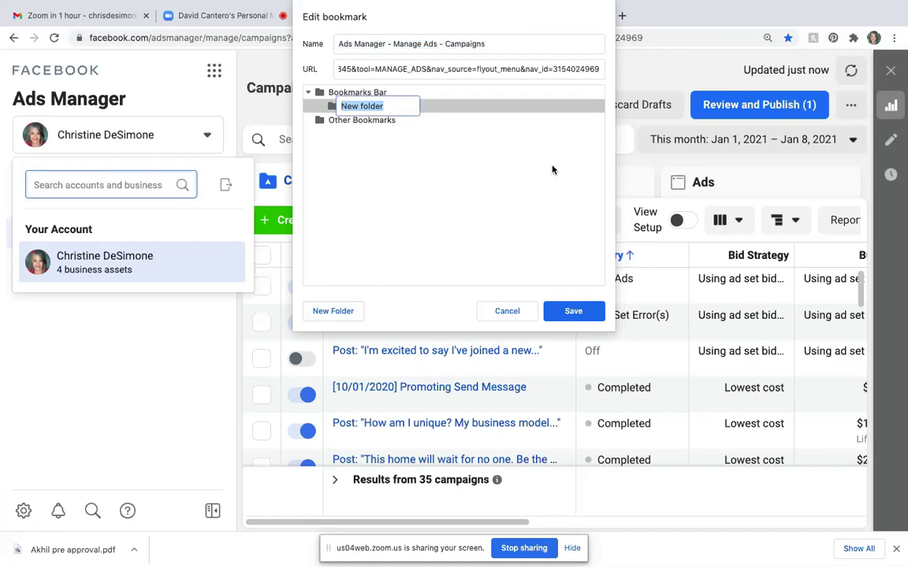
text(Ads Manager)
click(574, 312)
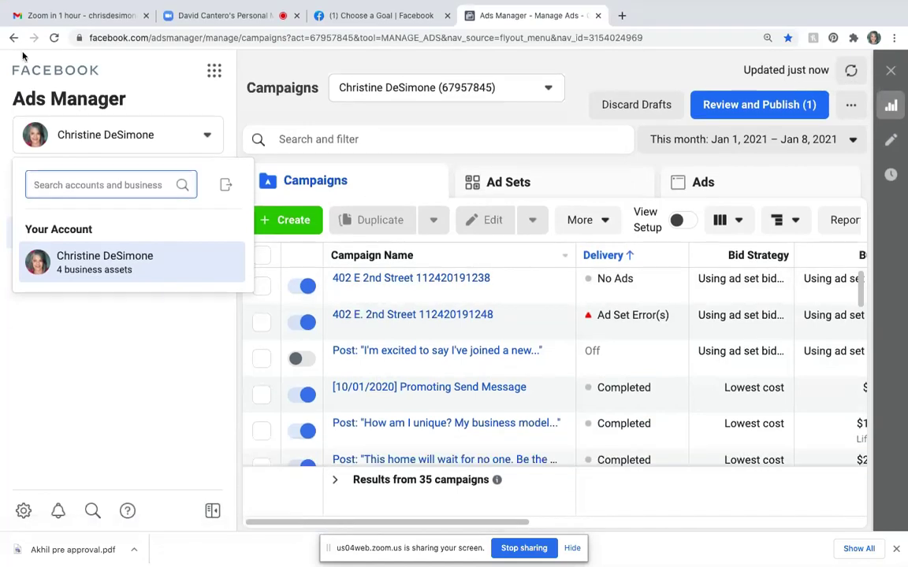
- Open the 'Ads Manager - Manage Ads - Campaigns' bookmark, then close that Ads Manager tab
mouse_move(68, 3)
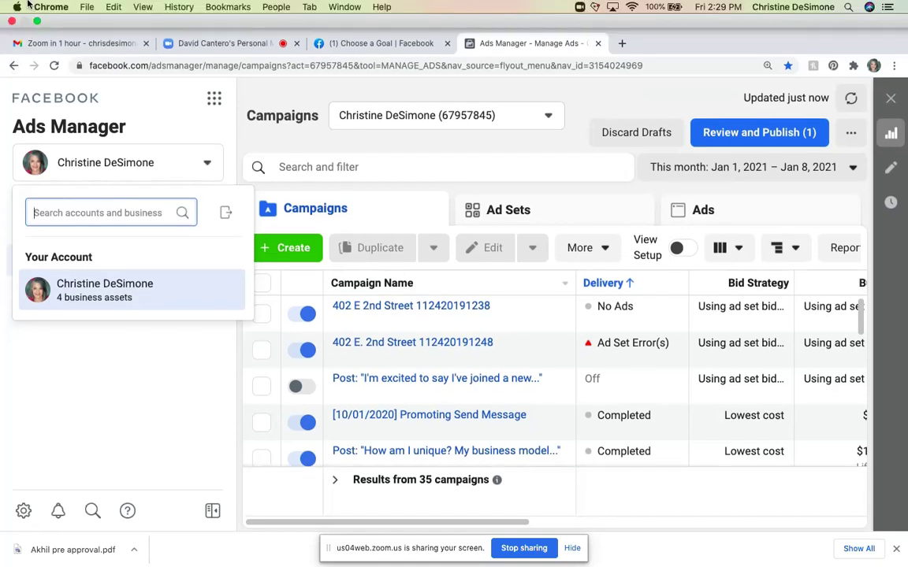
click(231, 8)
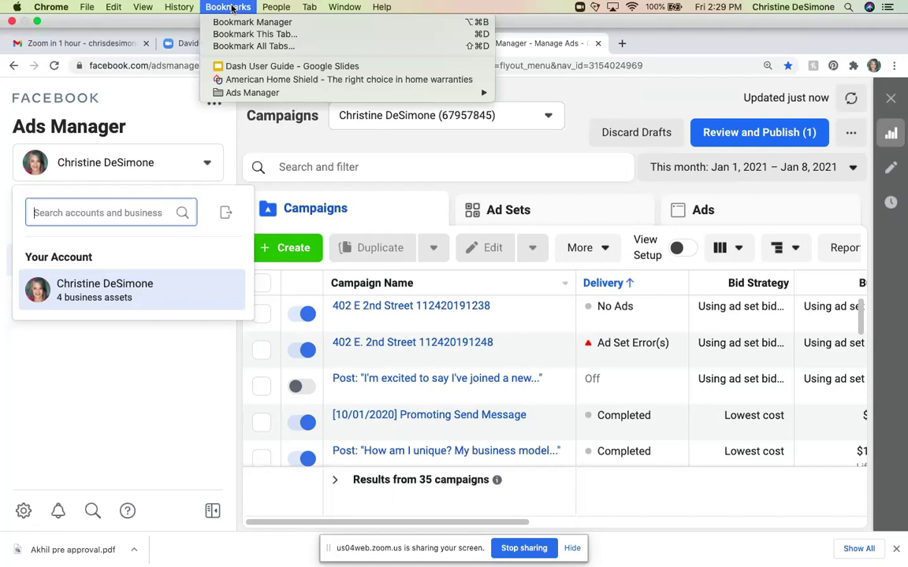
mouse_move(277, 95)
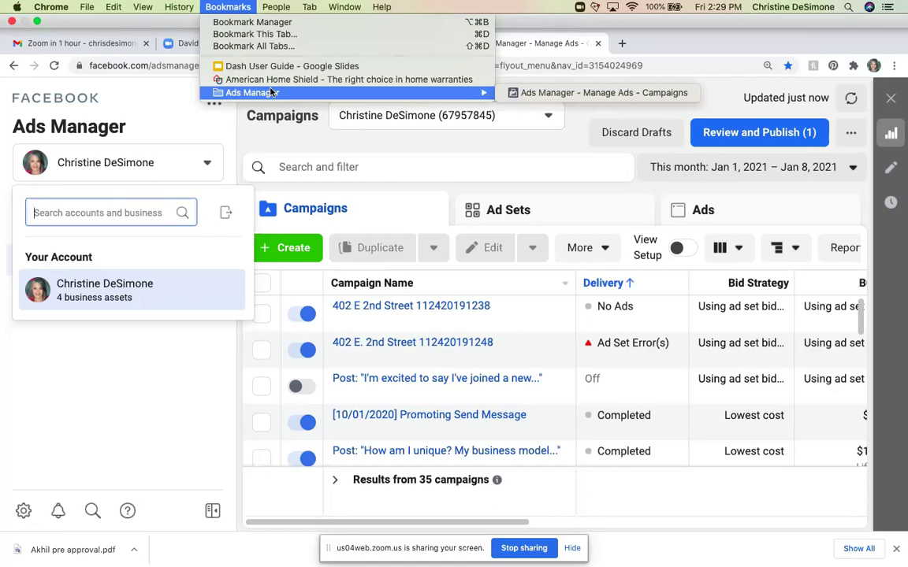
click(576, 94)
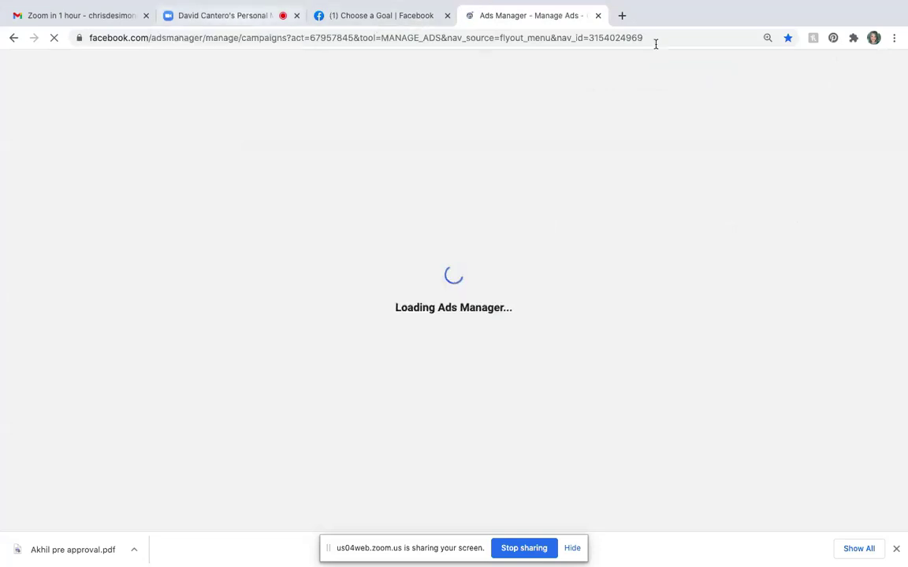
click(599, 16)
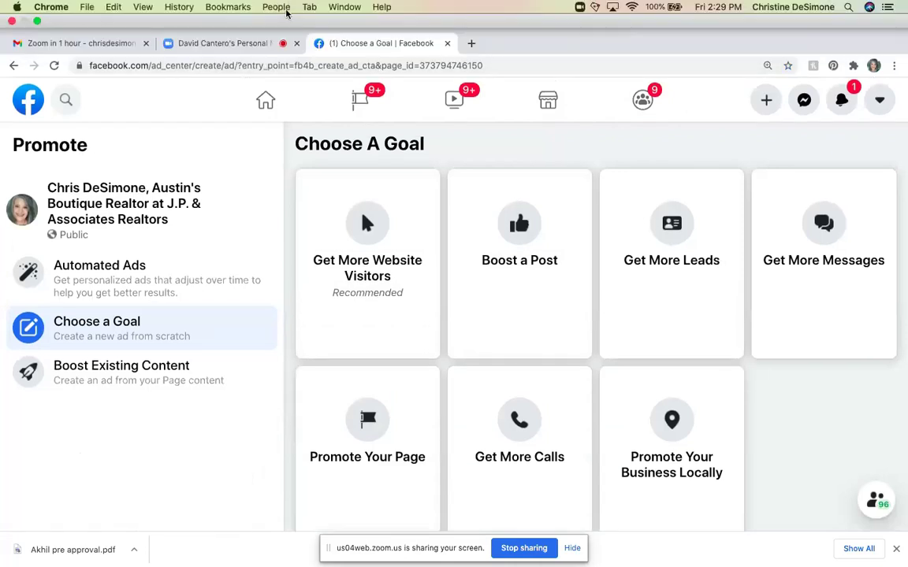
- Reopen the campaigns list from its Ads Manager bookmark and check the bookmark's folder
click(229, 8)
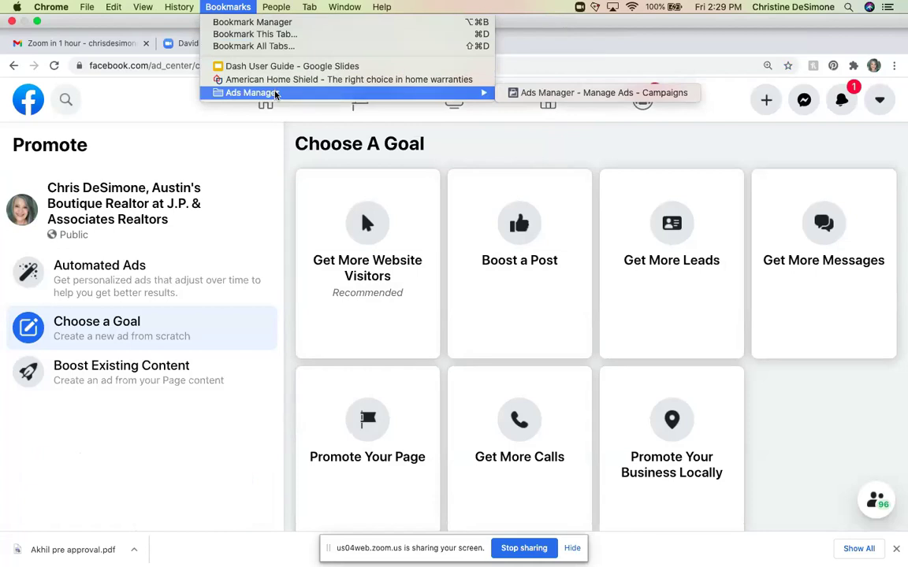
click(558, 93)
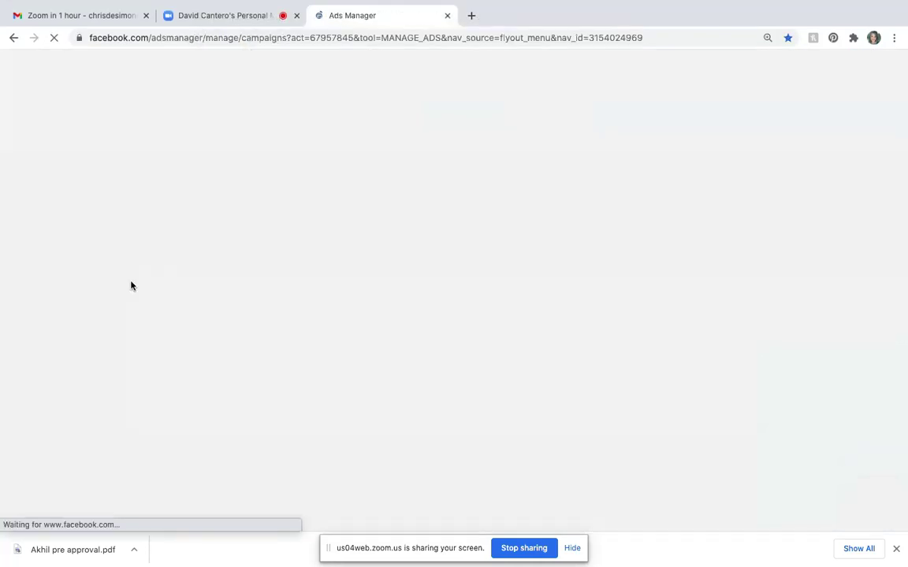
mouse_move(344, 4)
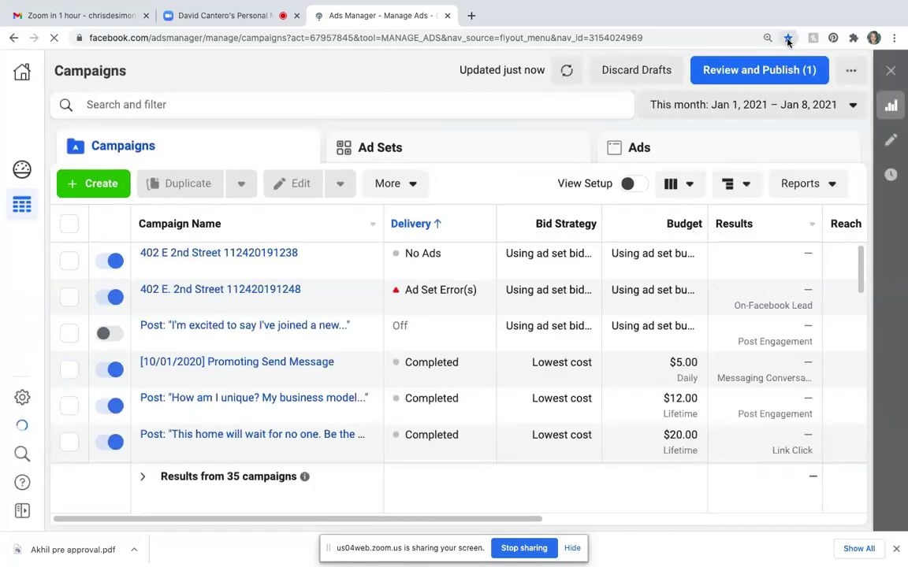
click(788, 39)
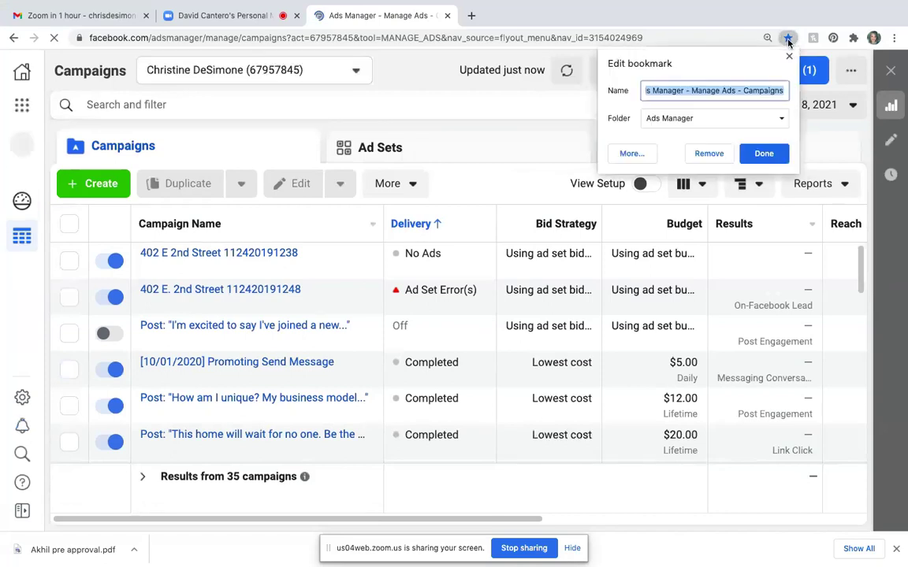
- Remove the Ads Manager campaigns page bookmark from the Edit bookmark popup
click(709, 160)
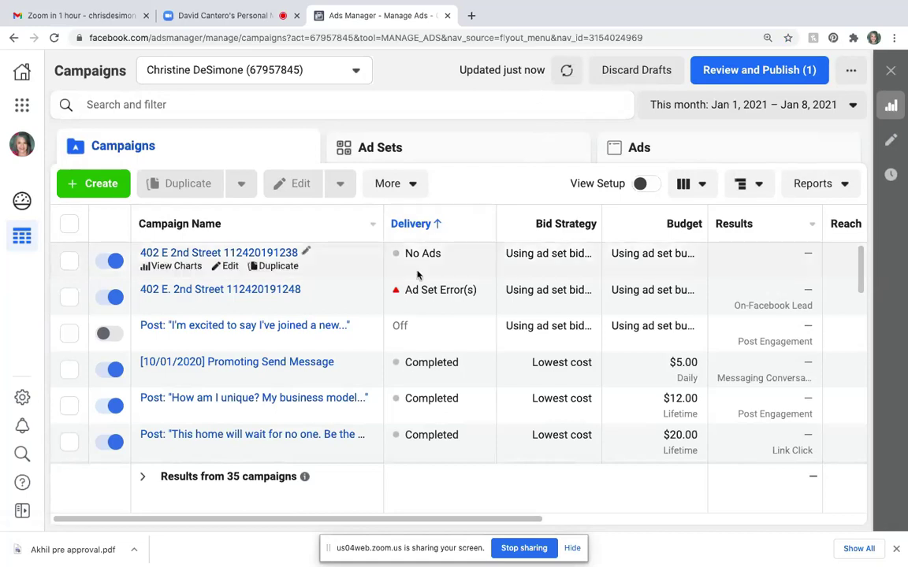
scroll(417, 274, down, 15)
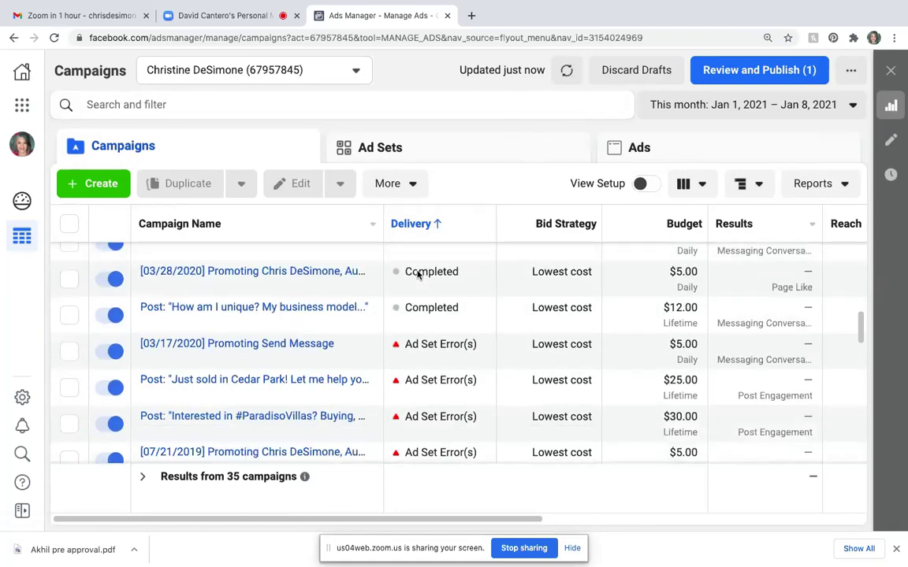
scroll(418, 273, down, 5)
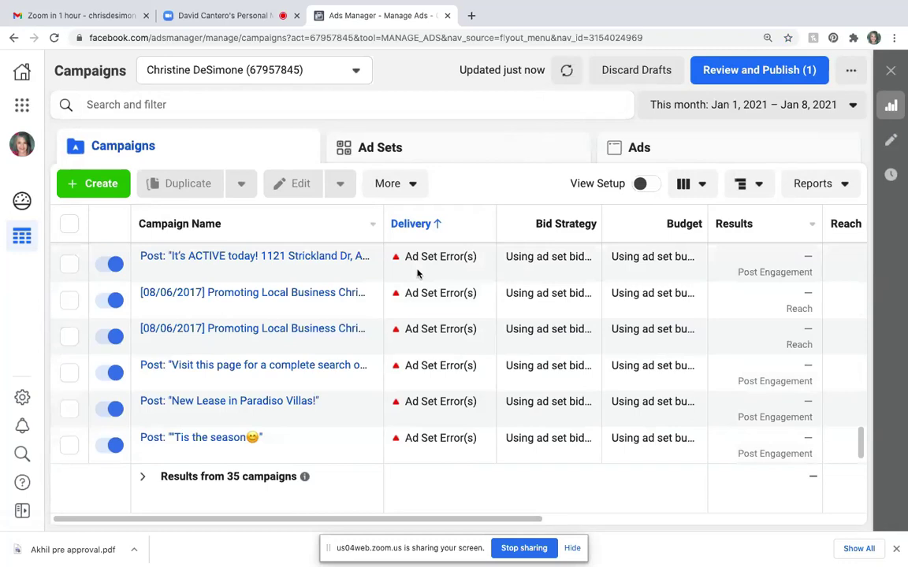
scroll(417, 273, up, 20)
scroll(417, 272, right, 1)
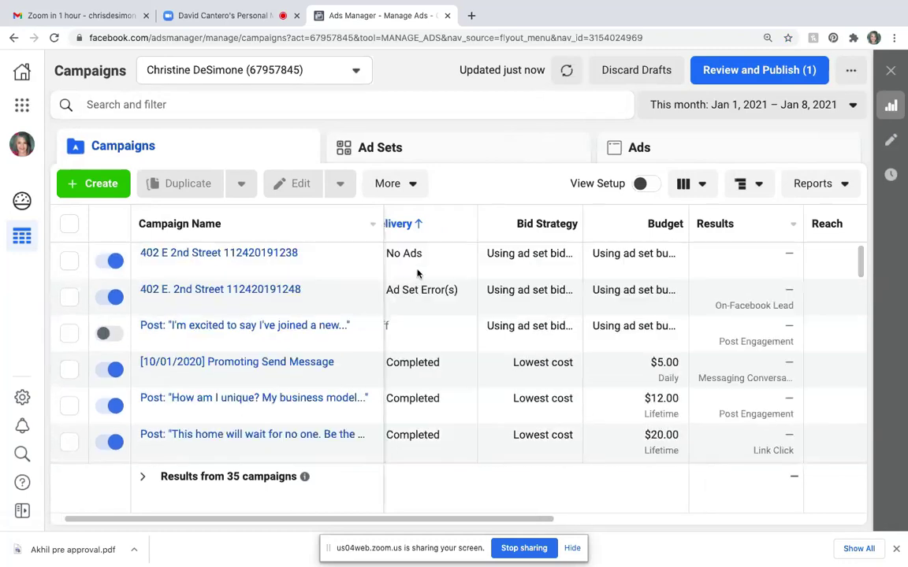
scroll(417, 270, left, 1)
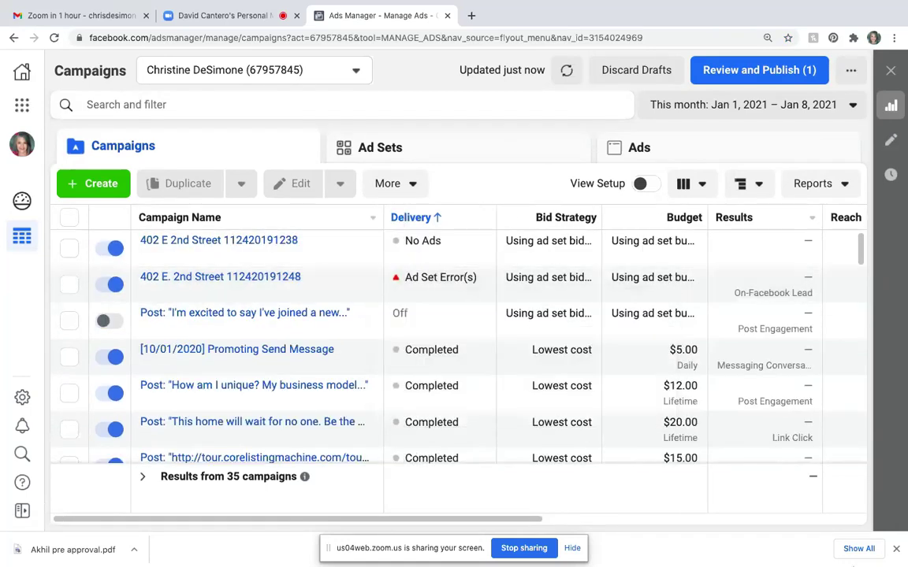
click(105, 248)
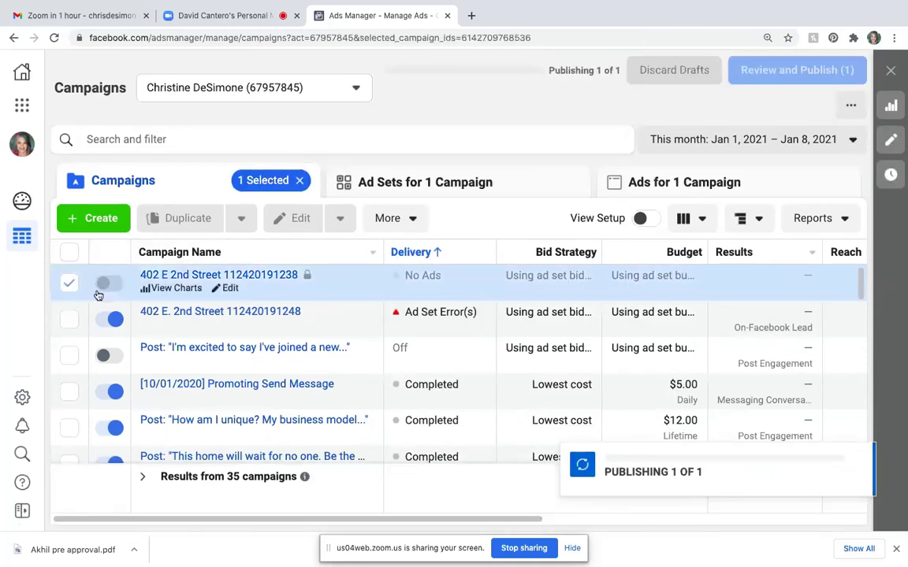
click(104, 319)
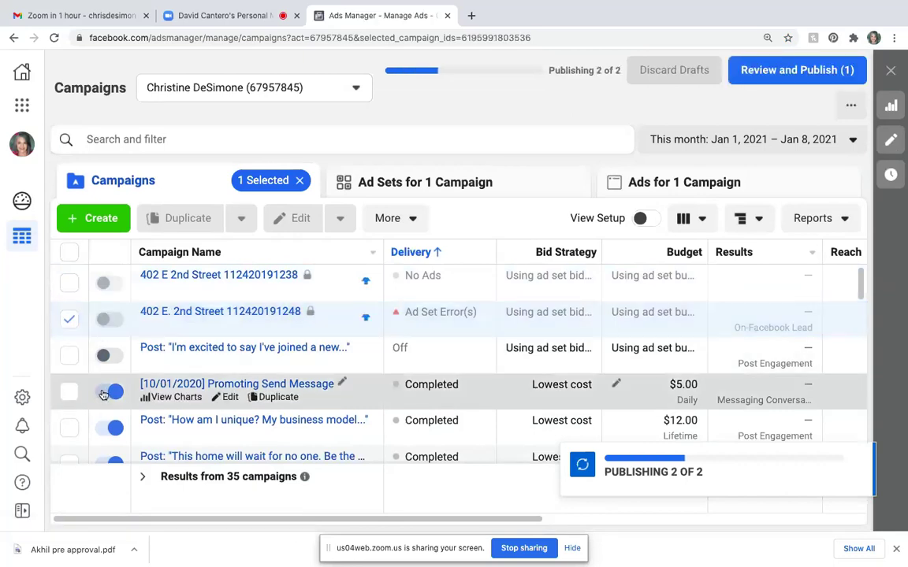
click(103, 394)
scroll(103, 394, down, 2)
scroll(104, 355, down, 5)
scroll(119, 357, up, 3)
scroll(118, 358, up, 5)
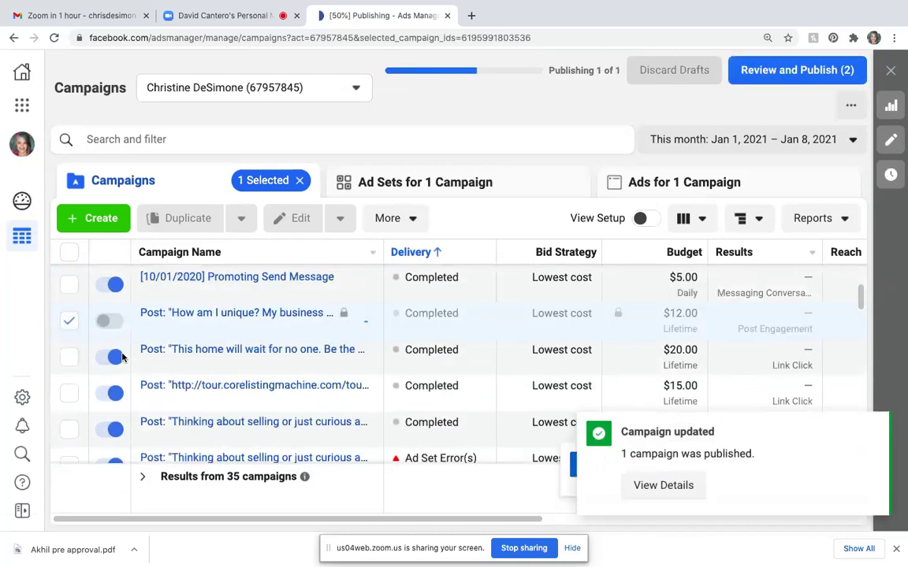
scroll(111, 364, right, 2)
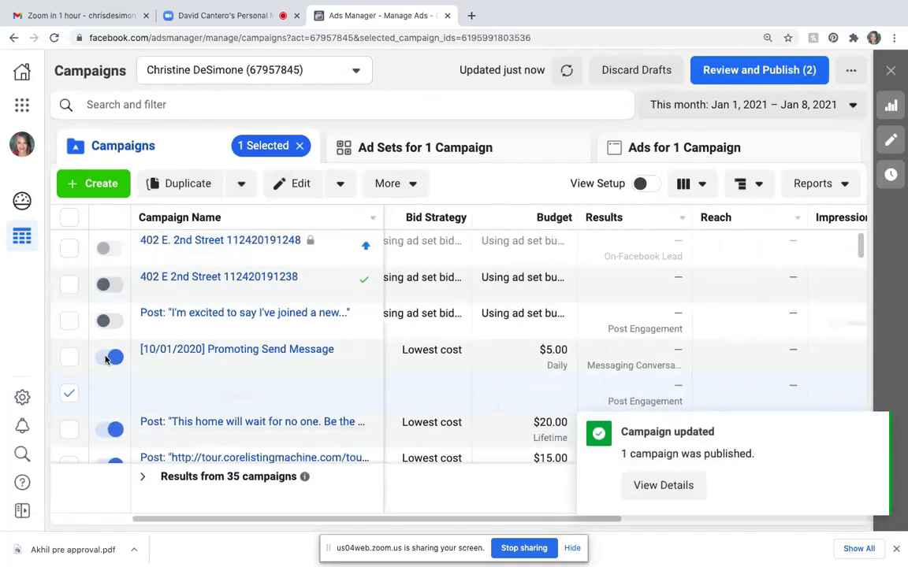
click(107, 359)
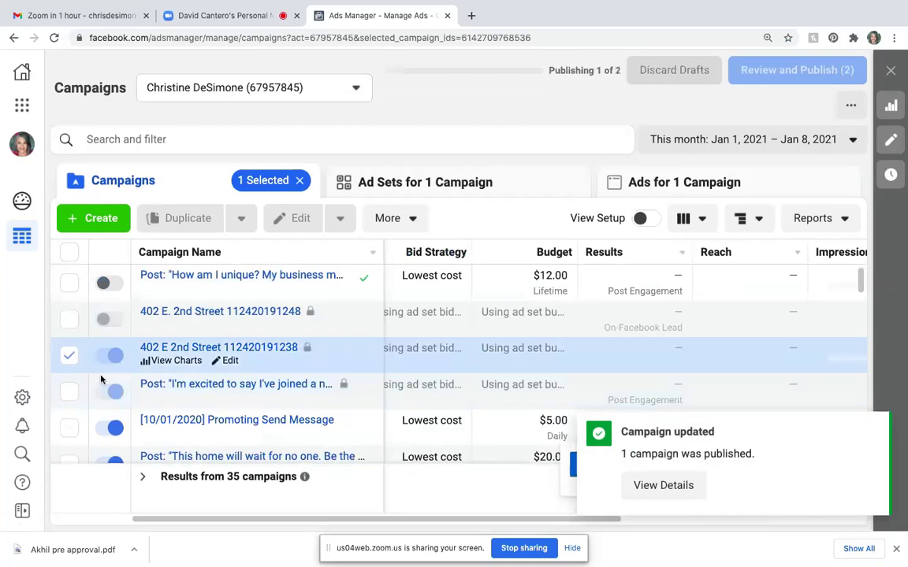
click(69, 252)
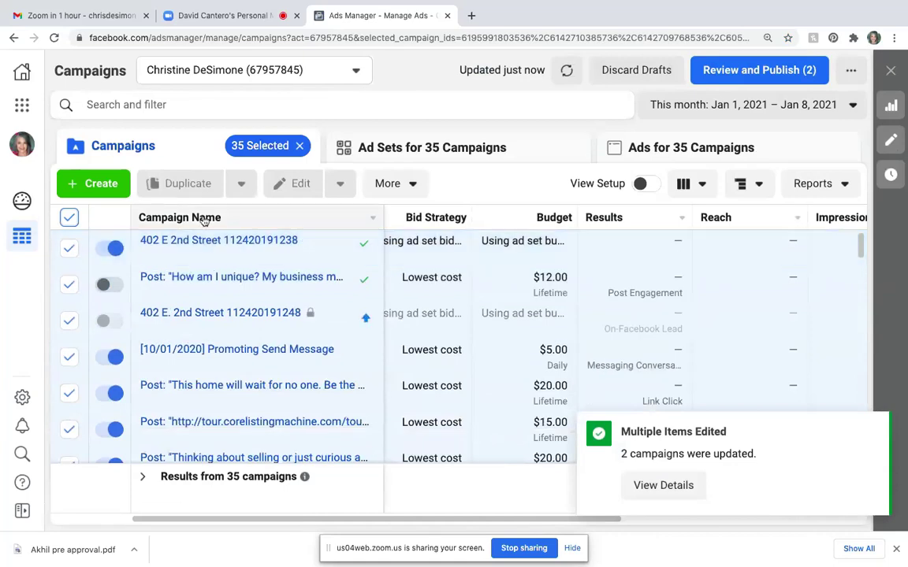
click(393, 185)
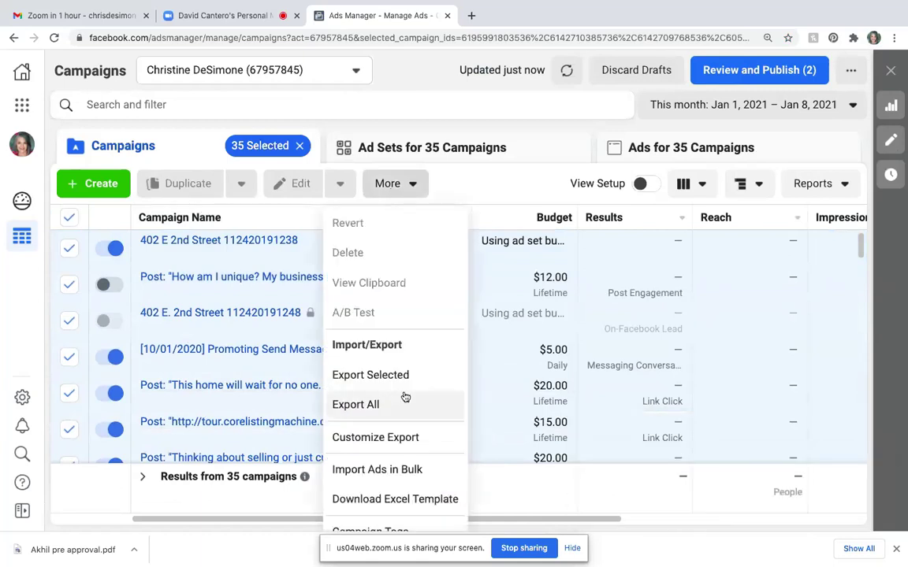
scroll(428, 449, down, 2)
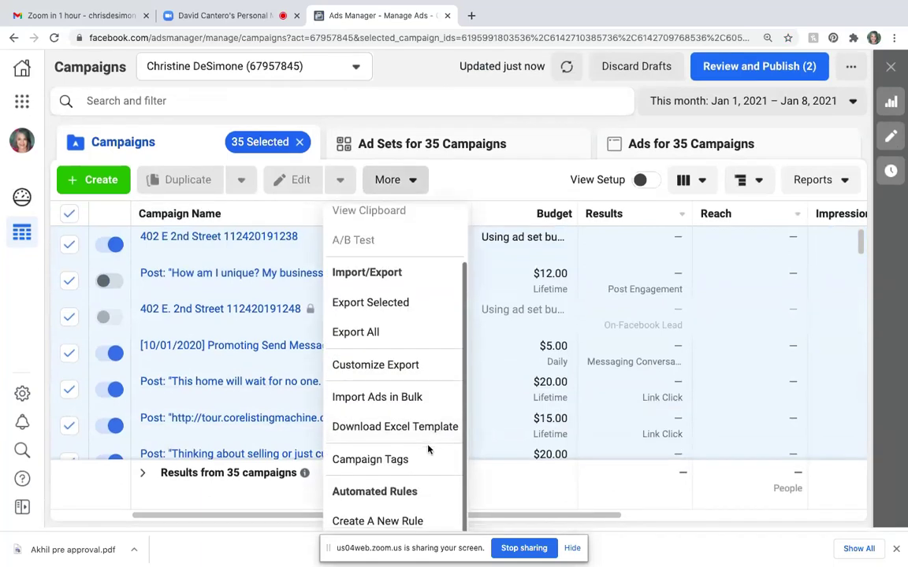
scroll(428, 449, down, 2)
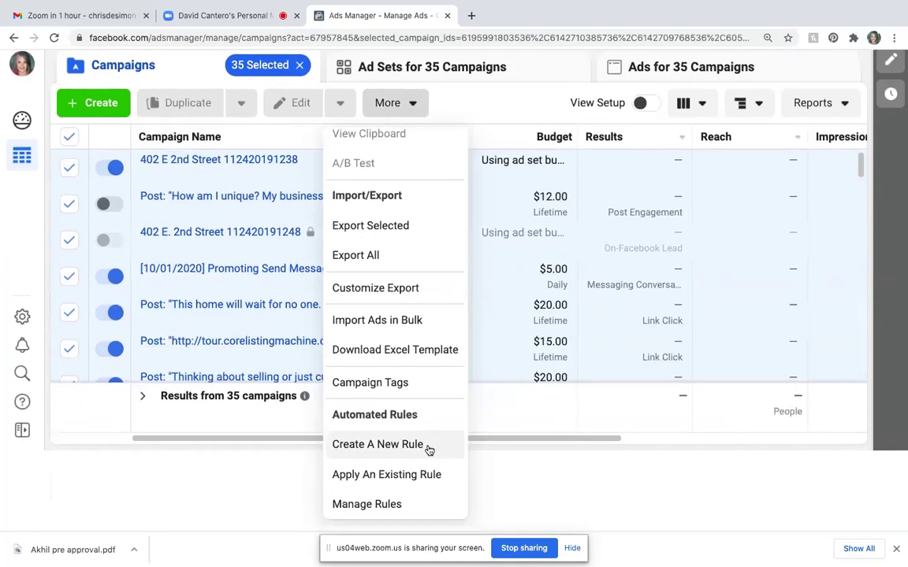
scroll(428, 449, up, 5)
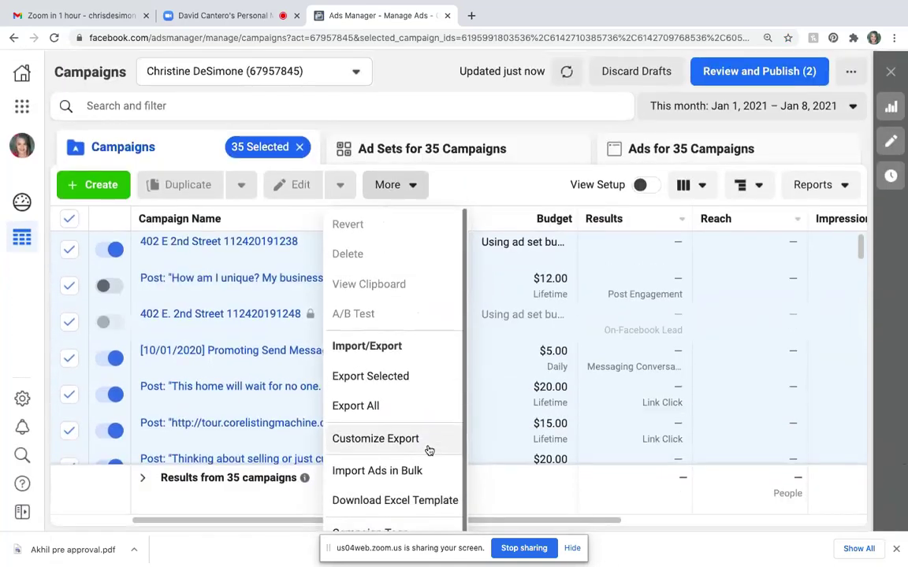
scroll(428, 450, up, 1)
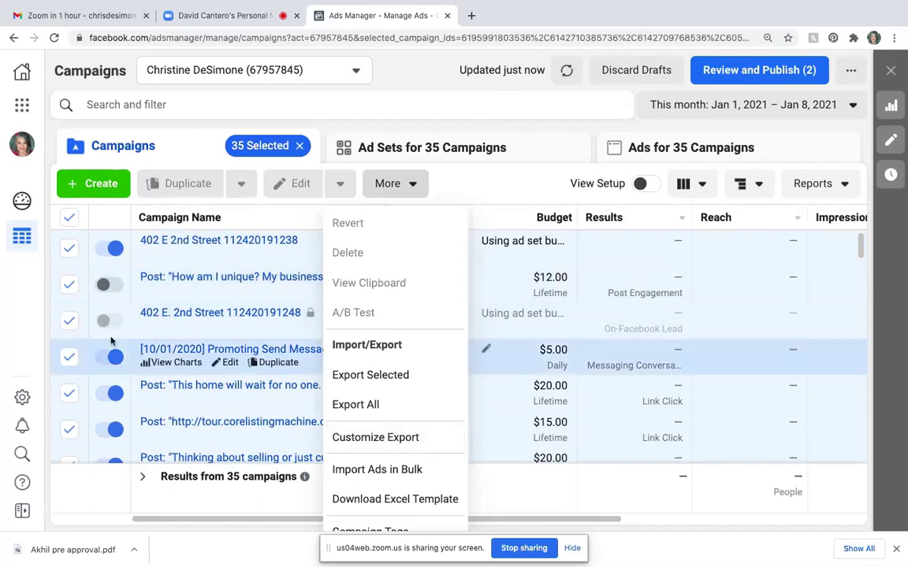
click(886, 475)
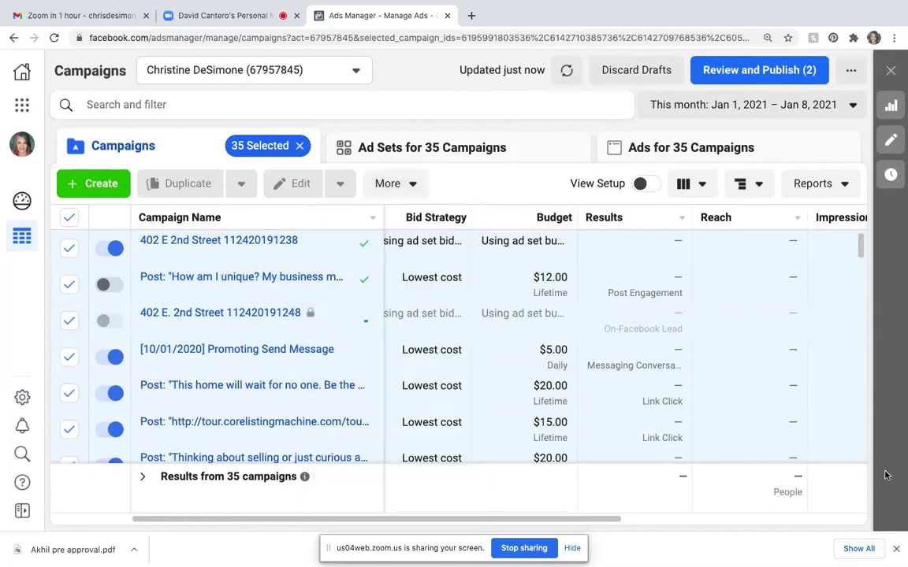
click(109, 357)
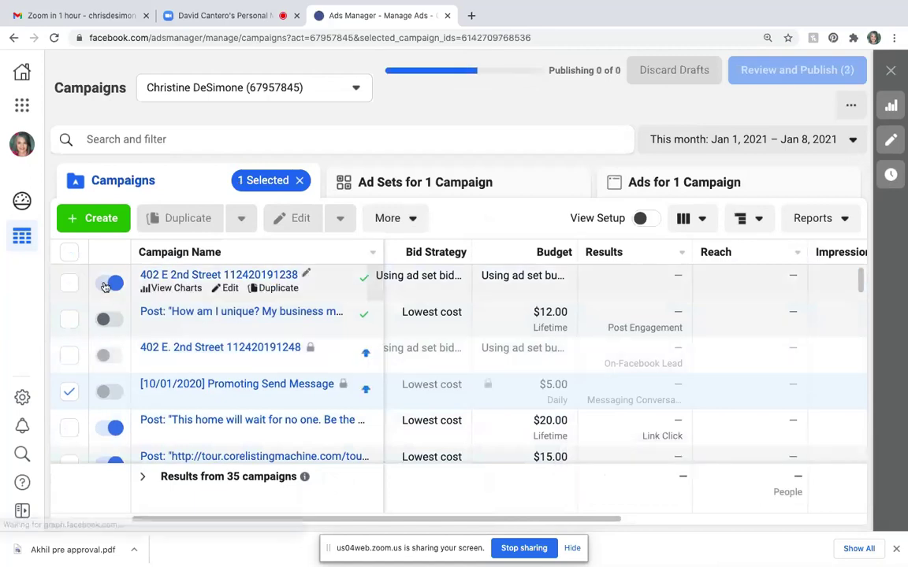
click(104, 286)
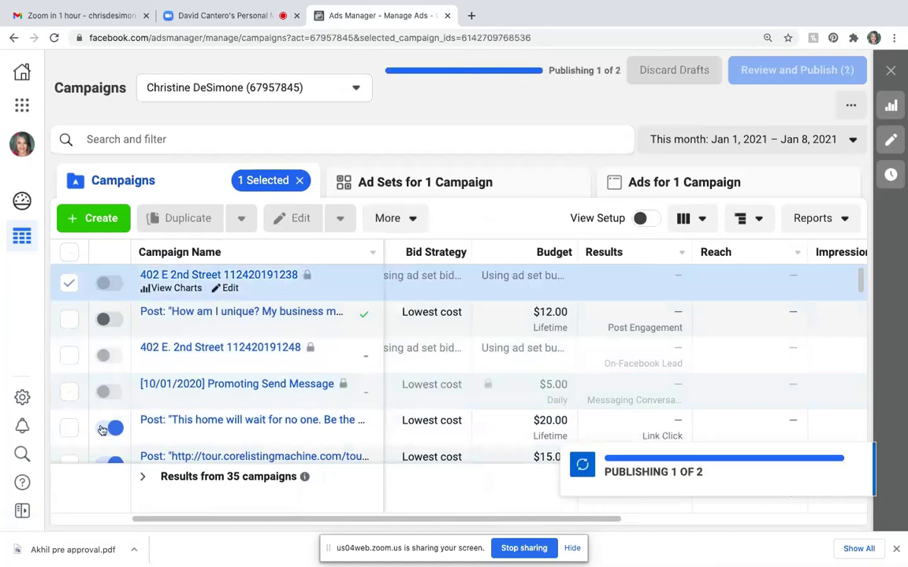
click(102, 430)
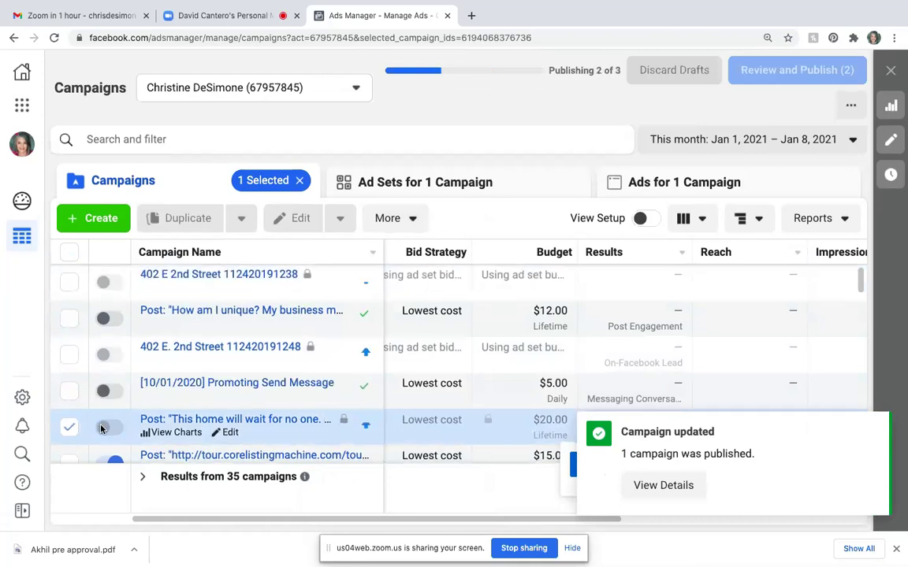
scroll(101, 430, down, 10)
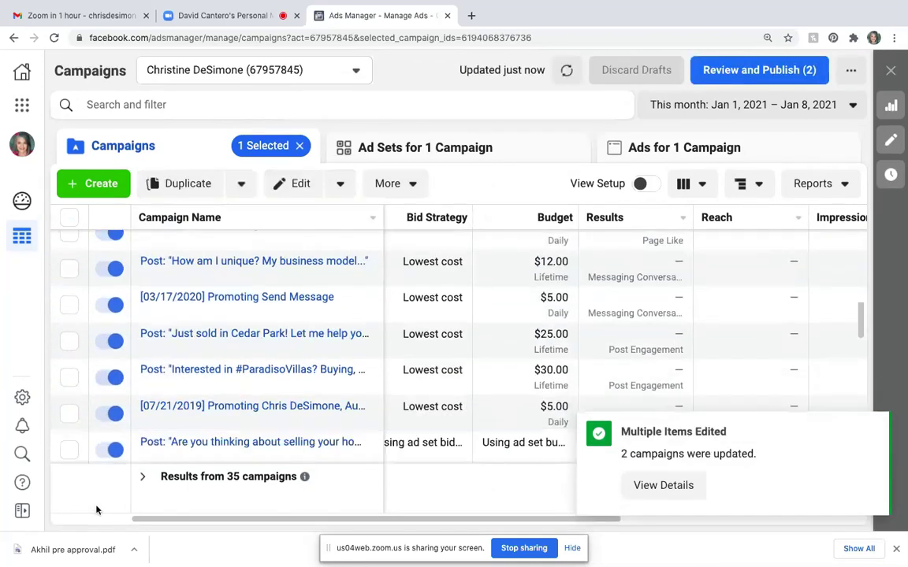
scroll(96, 511, up, 5)
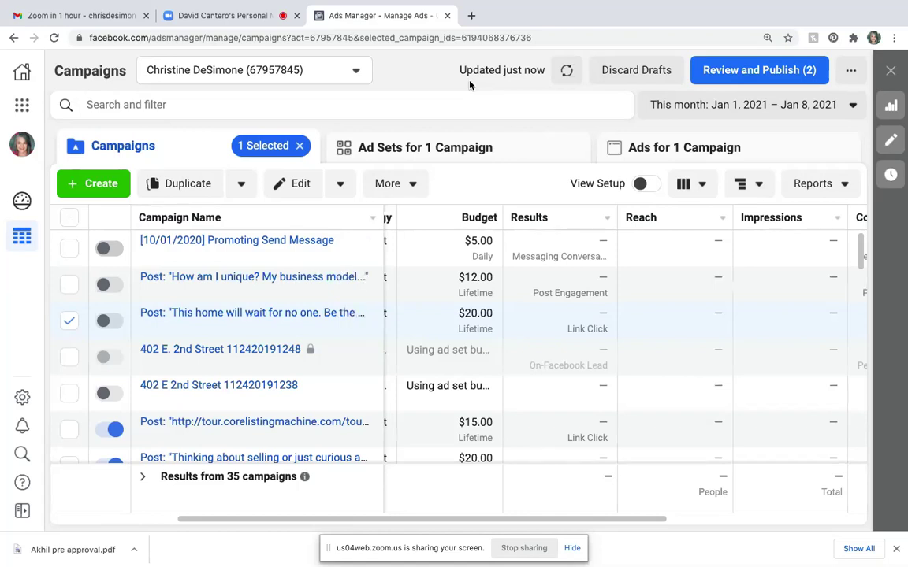
- Switch off the campaign's only ad set and its ad, then return to the campaigns list
click(437, 153)
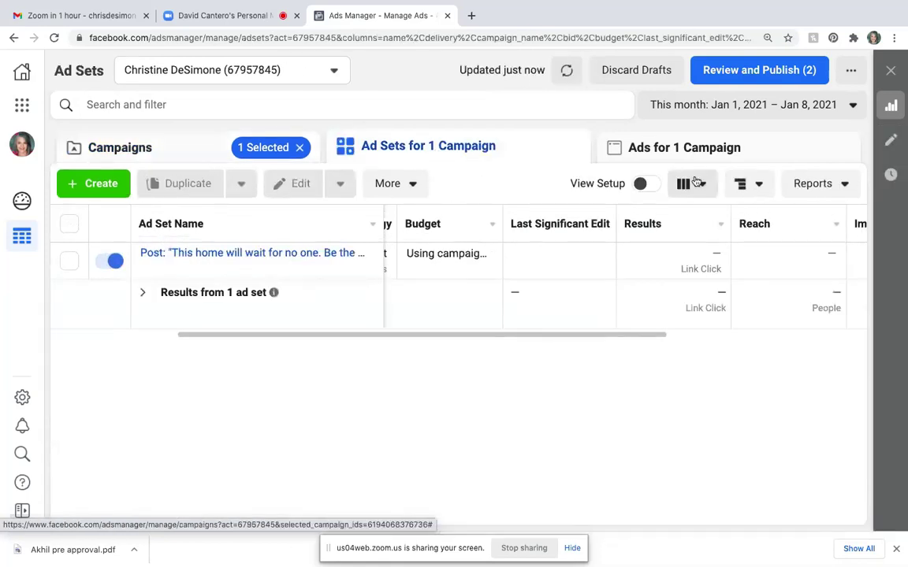
click(106, 261)
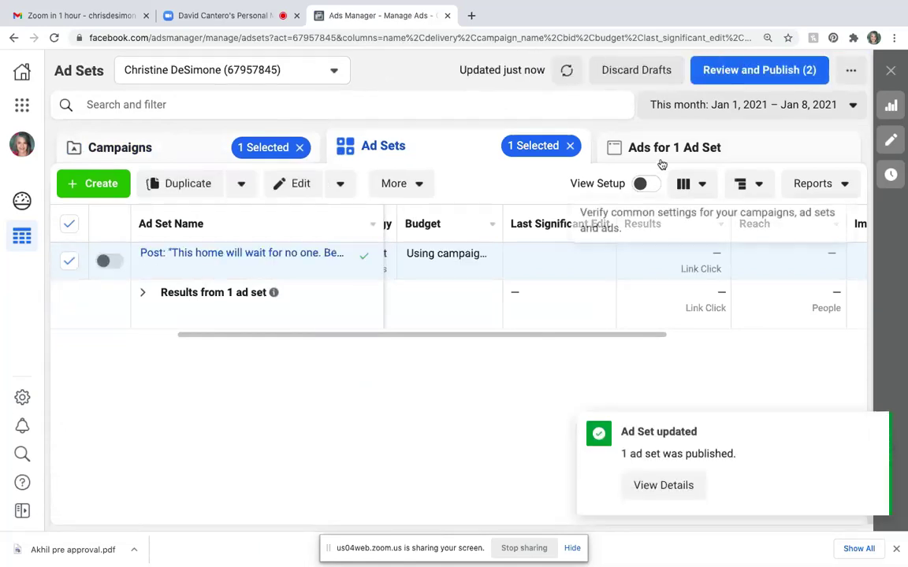
click(664, 149)
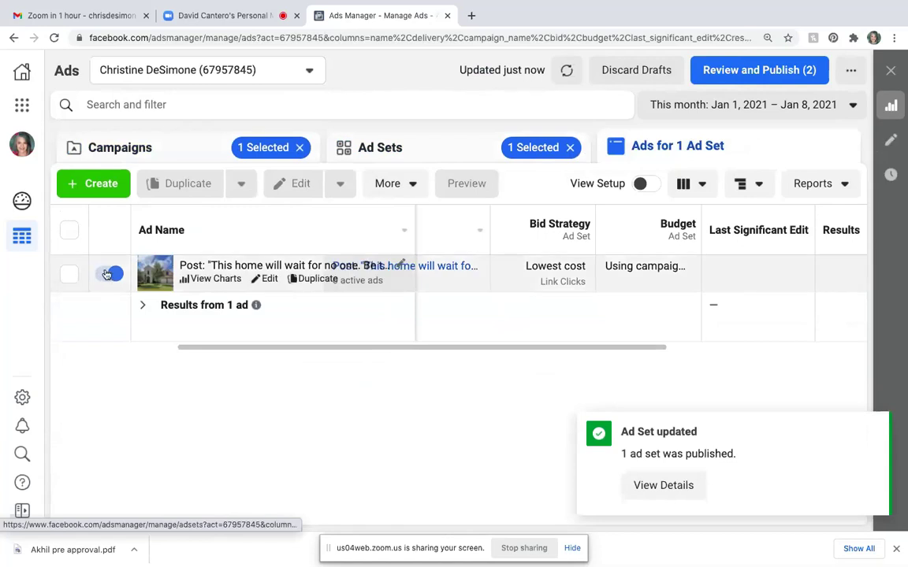
click(107, 273)
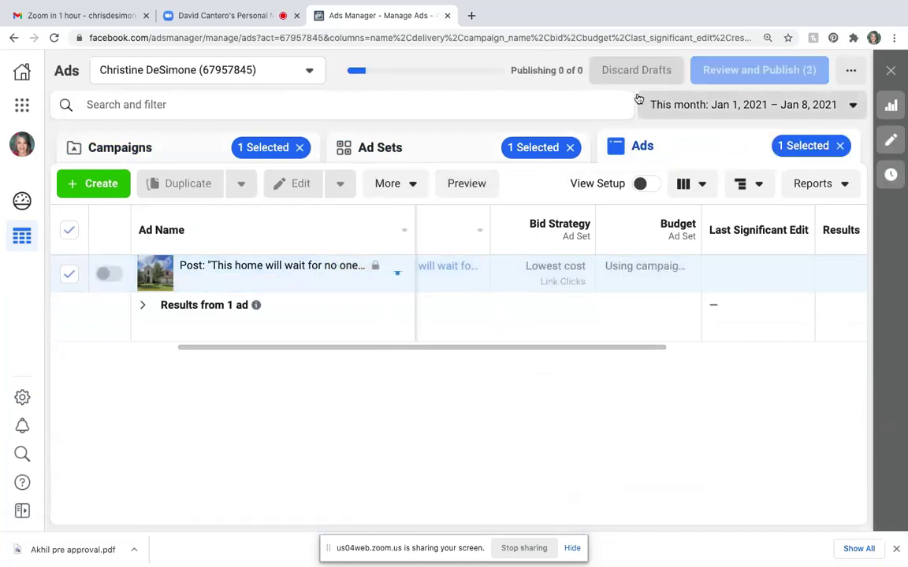
click(162, 140)
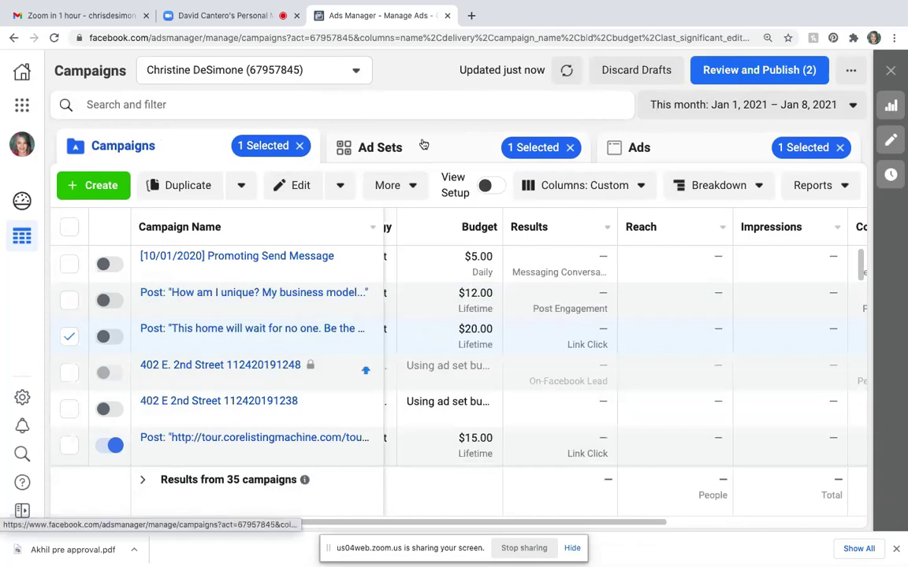
- Recheck the ad set and ad levels to confirm both are off
click(398, 152)
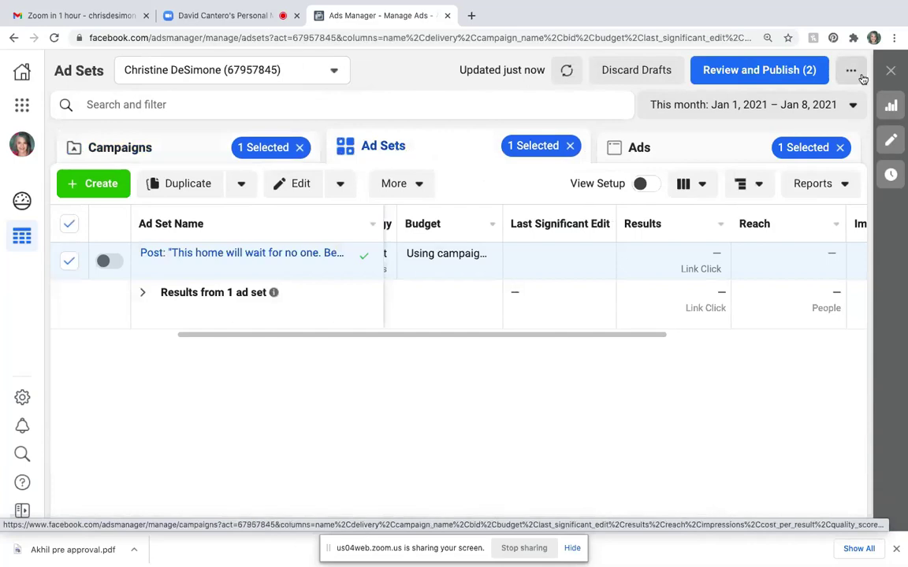
click(662, 147)
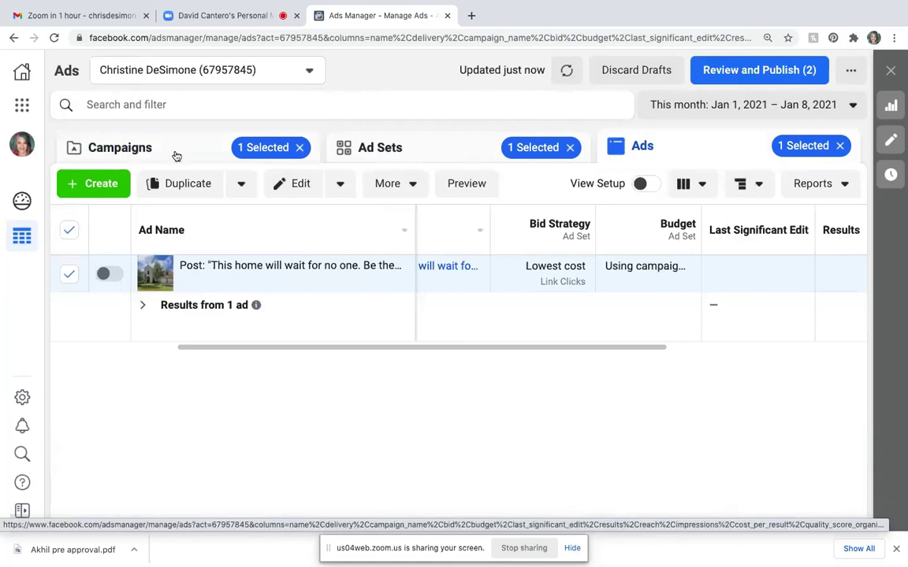
click(108, 149)
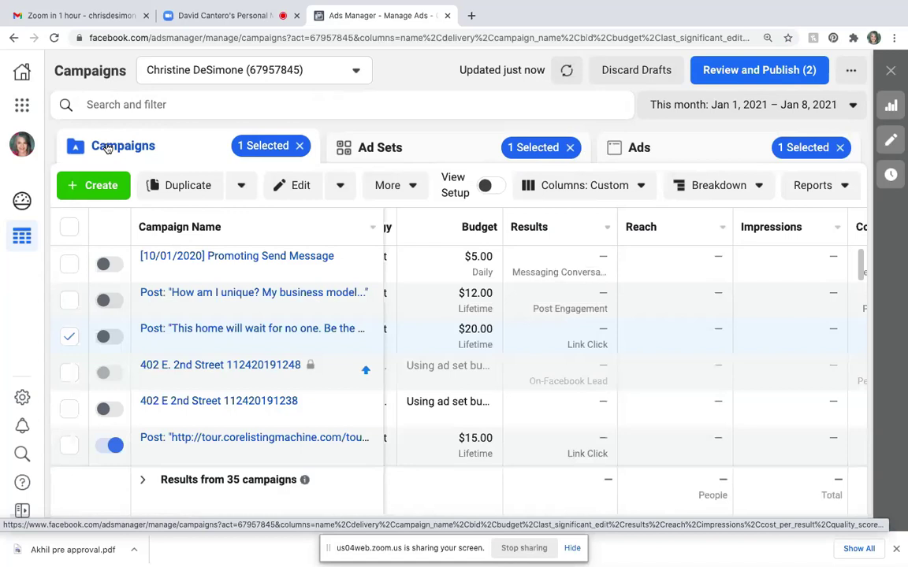
- Switch off the tour.corelistingmachine post campaign and its only ad set
click(70, 336)
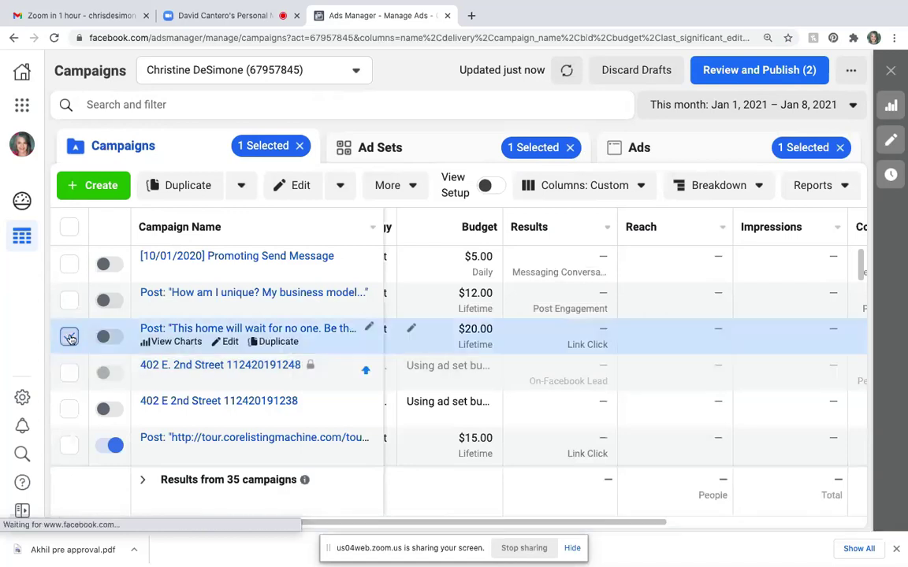
click(108, 446)
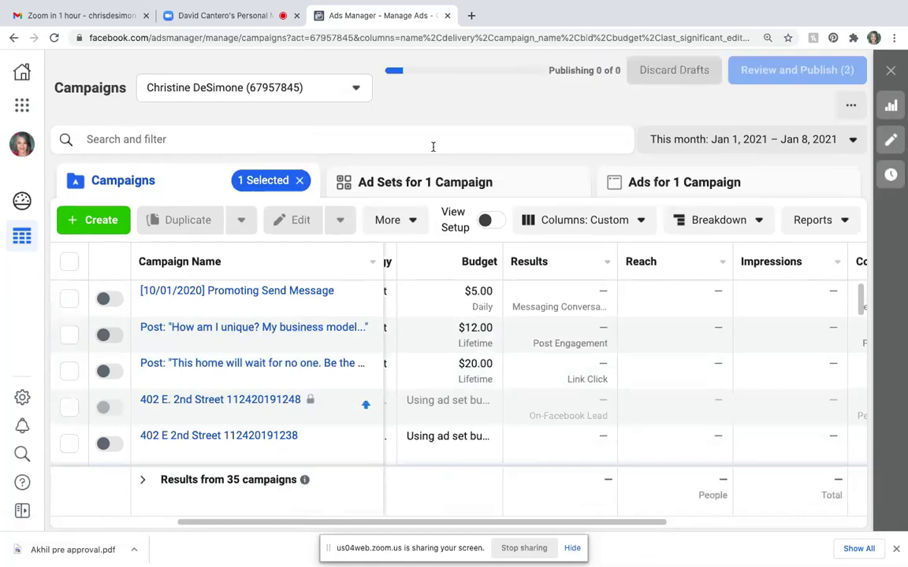
click(432, 182)
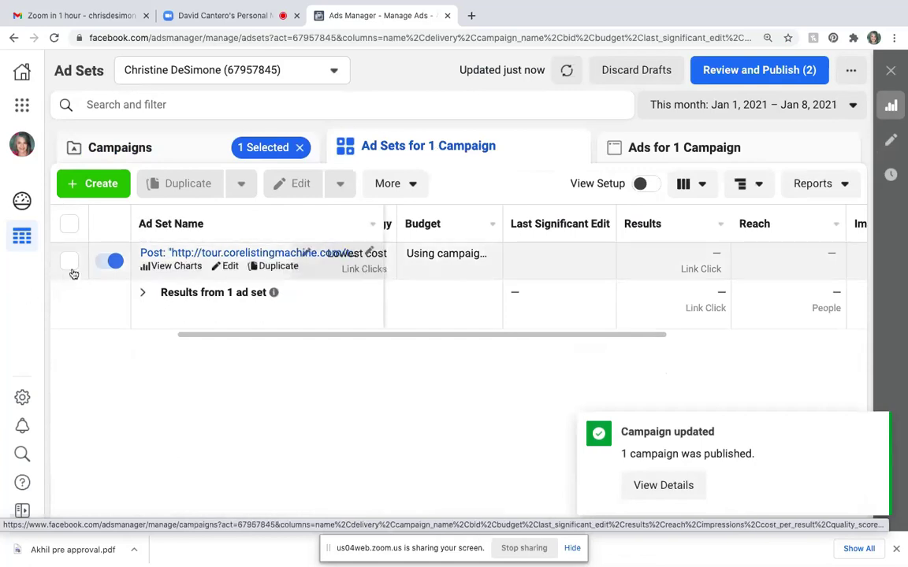
click(102, 265)
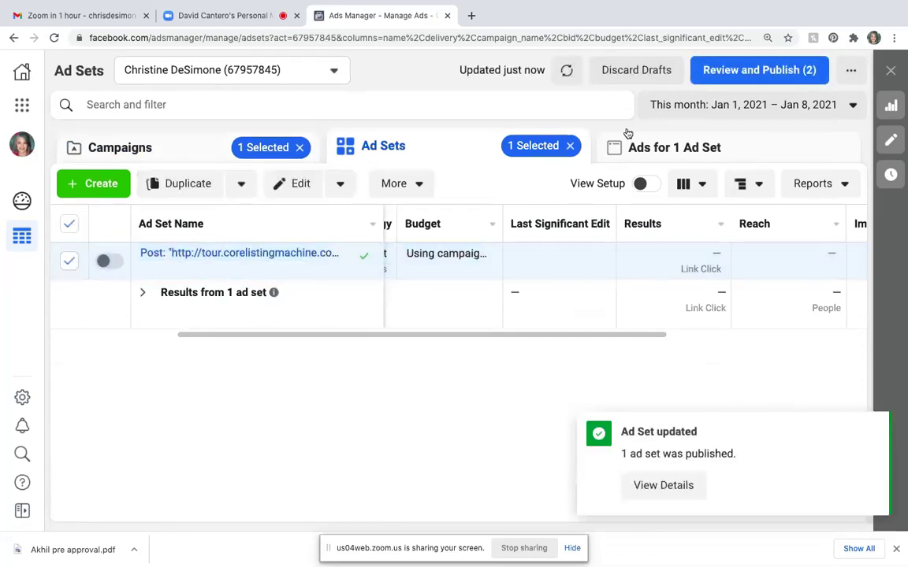
- Switch off the ad in that ad set, clear the selections and go back to all campaigns
click(699, 145)
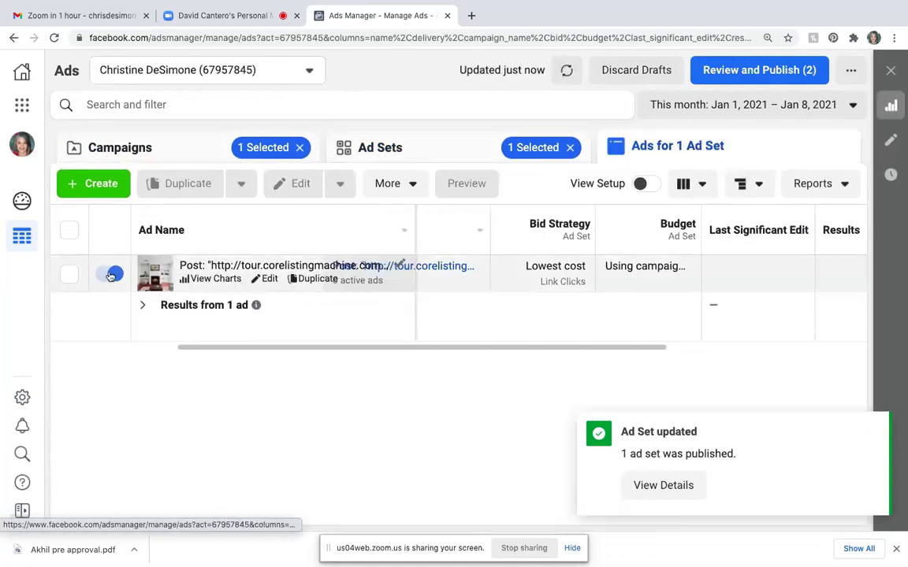
click(101, 275)
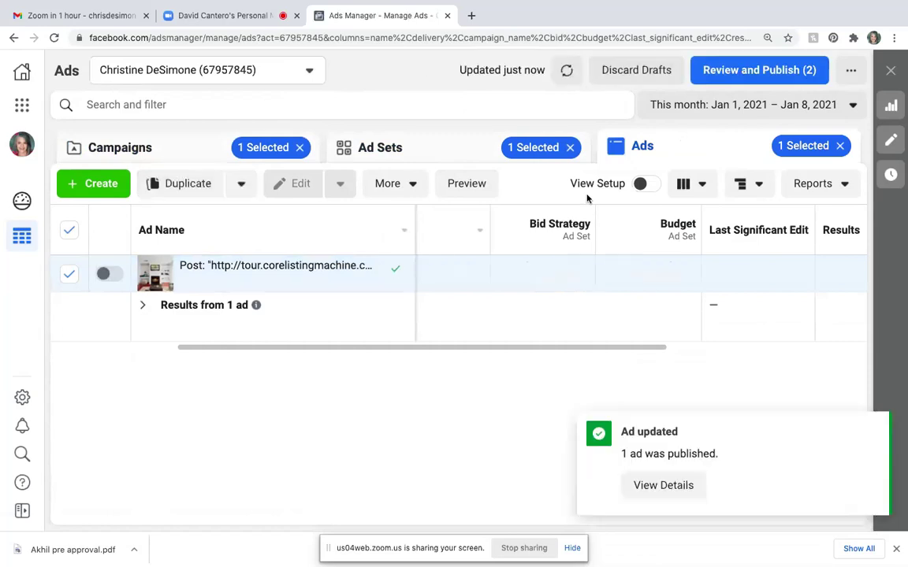
click(69, 231)
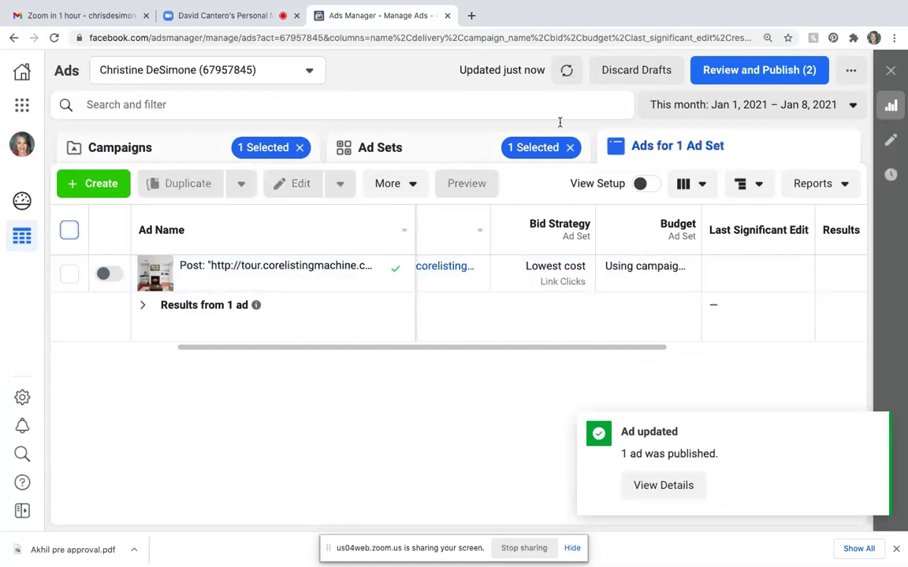
click(426, 156)
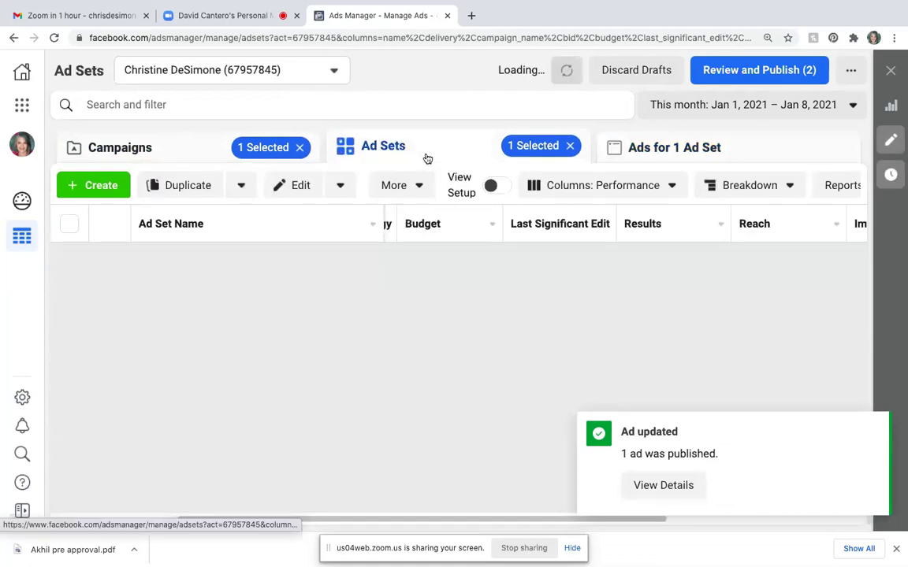
click(69, 225)
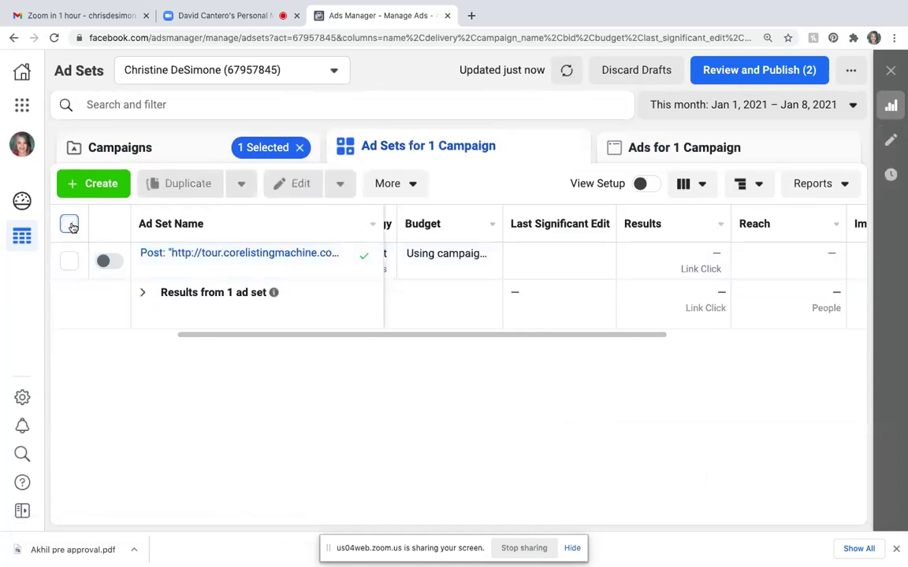
click(191, 140)
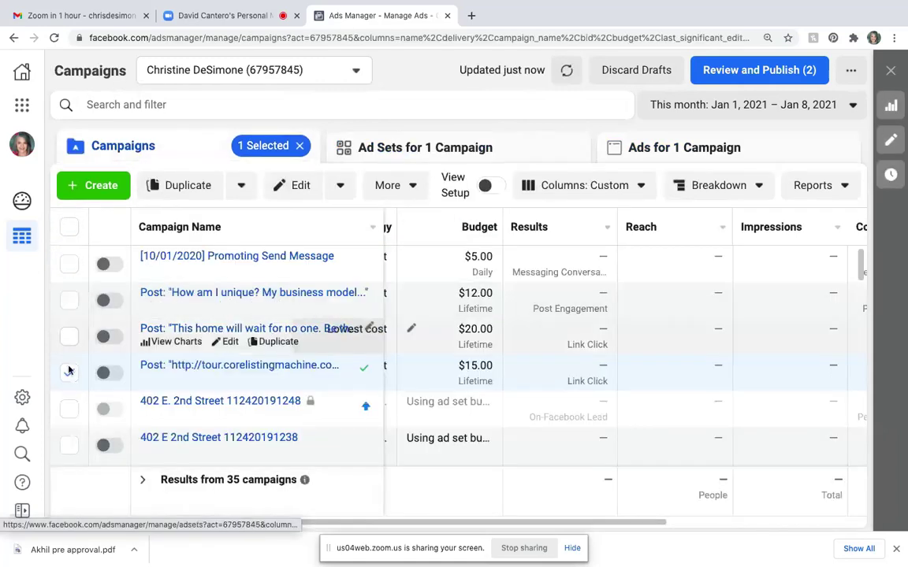
- Switch off both 'Thinking about selling' campaigns and the 'MY COVID SPECIAL' campaign
click(70, 373)
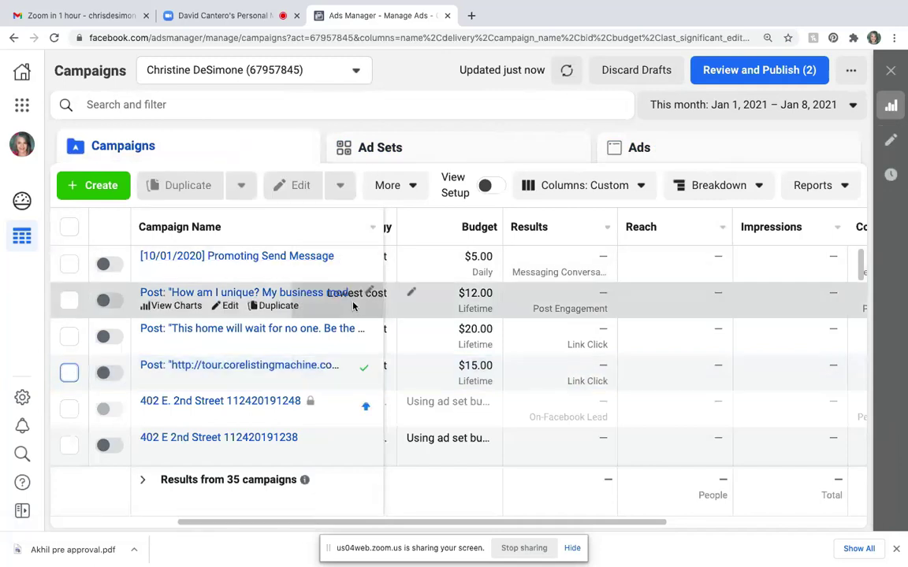
scroll(317, 271, down, 6)
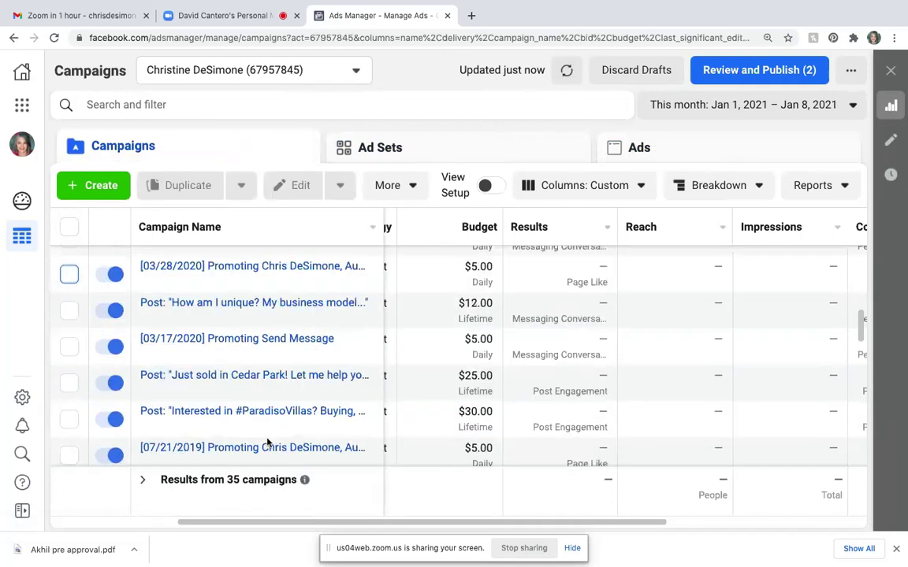
scroll(267, 443, up, 5)
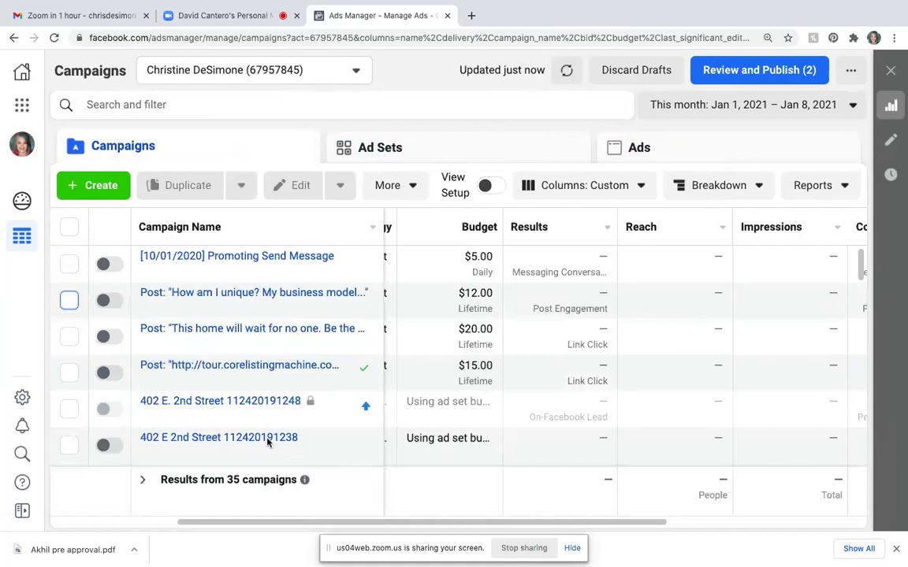
scroll(267, 443, right, 2)
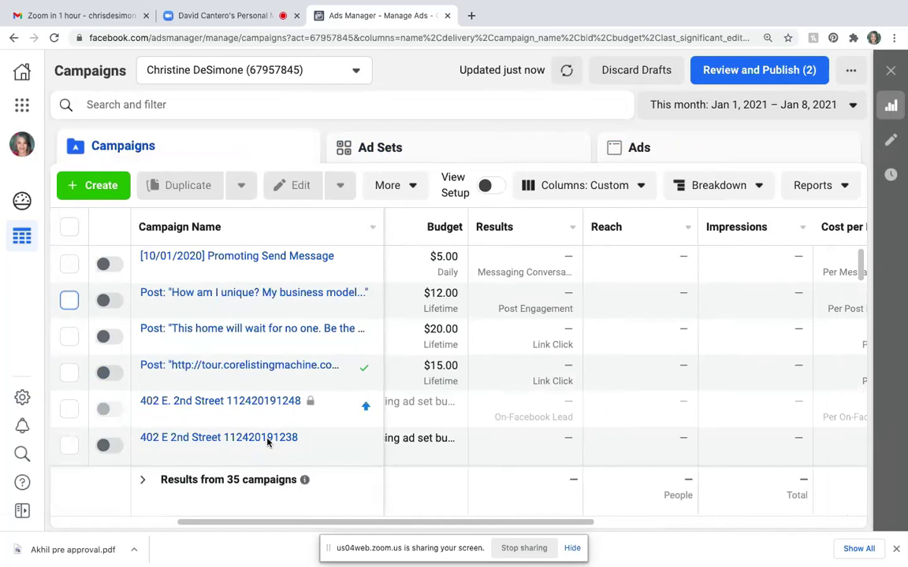
scroll(268, 441, down, 3)
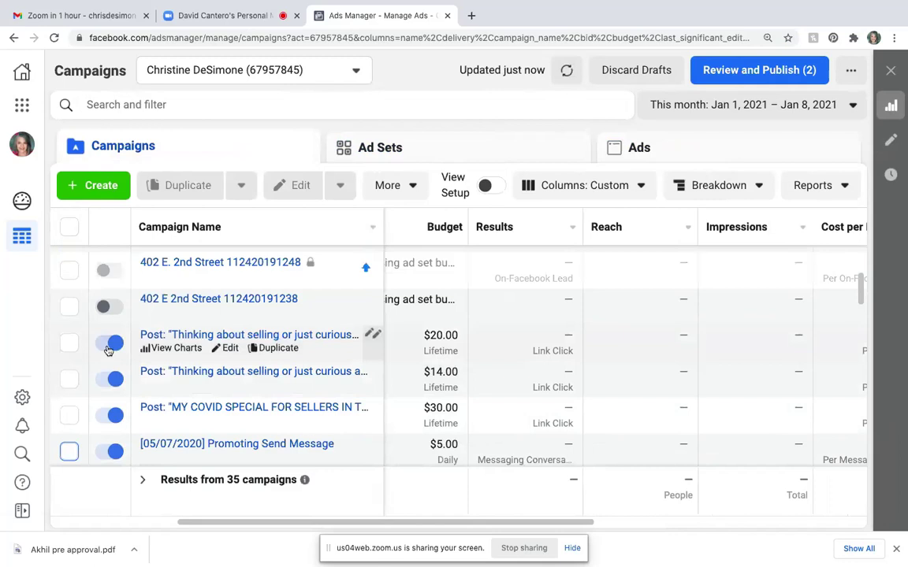
click(110, 343)
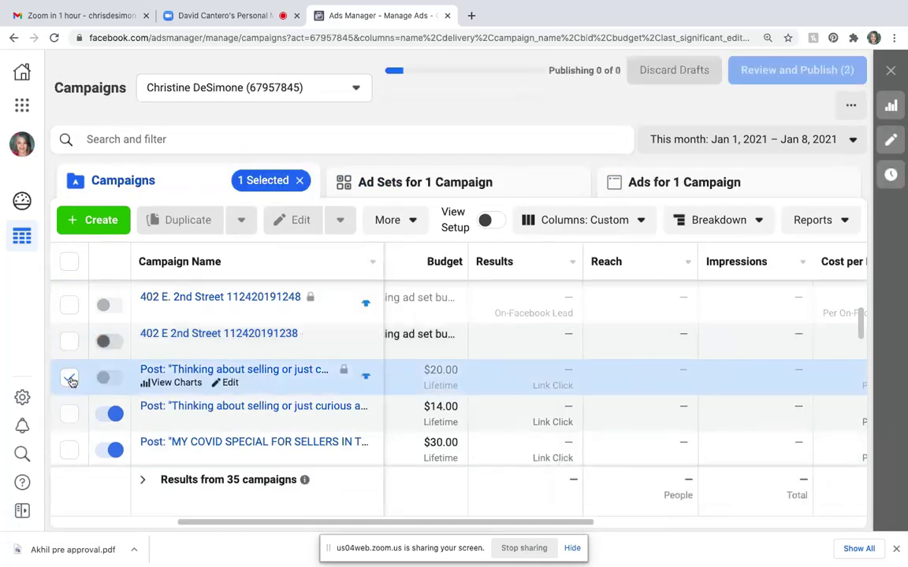
click(109, 415)
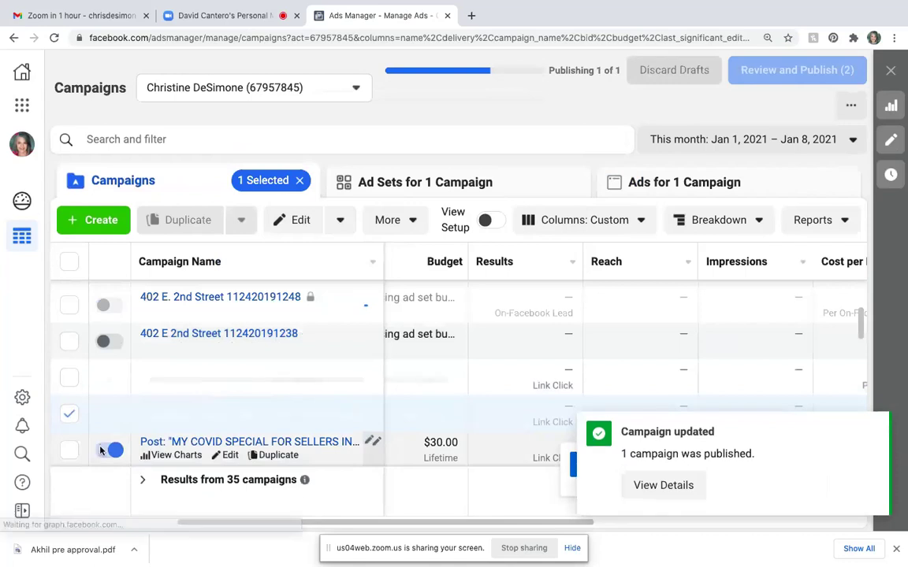
click(108, 450)
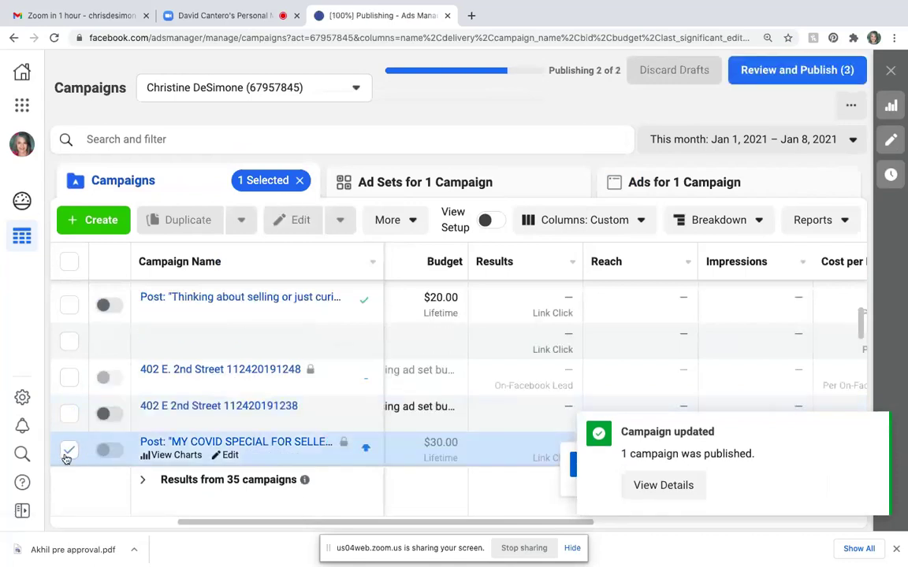
- Clear the row selections and scroll through the campaigns table to review it
click(69, 450)
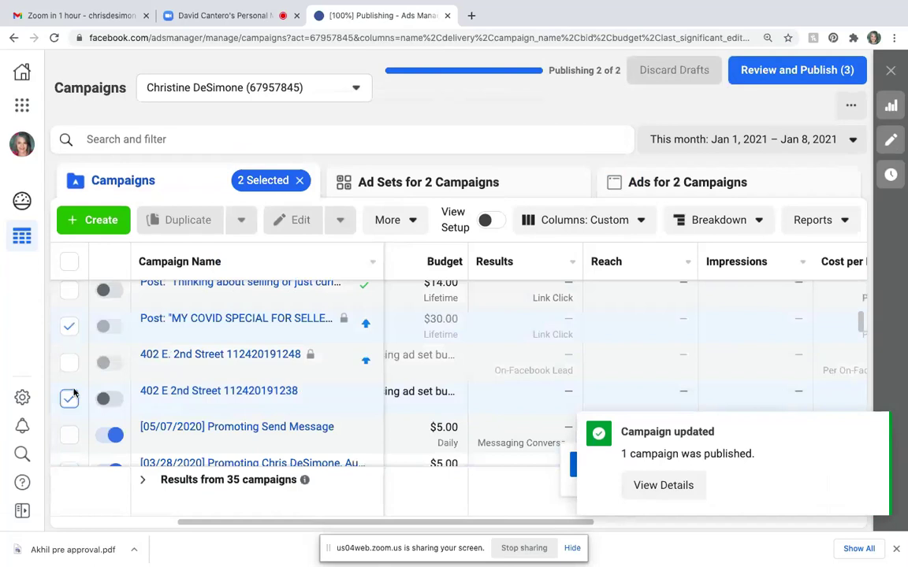
click(70, 273)
click(69, 347)
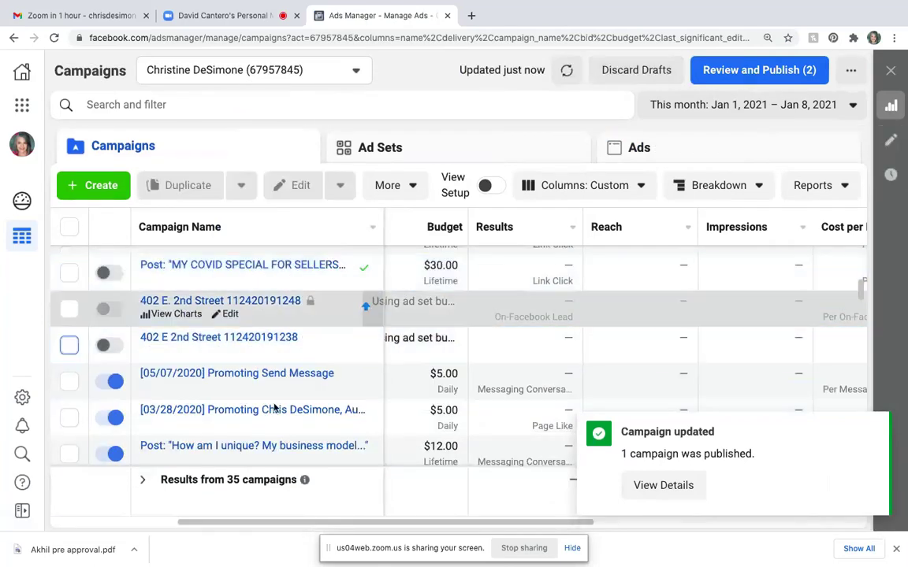
mouse_move(302, 481)
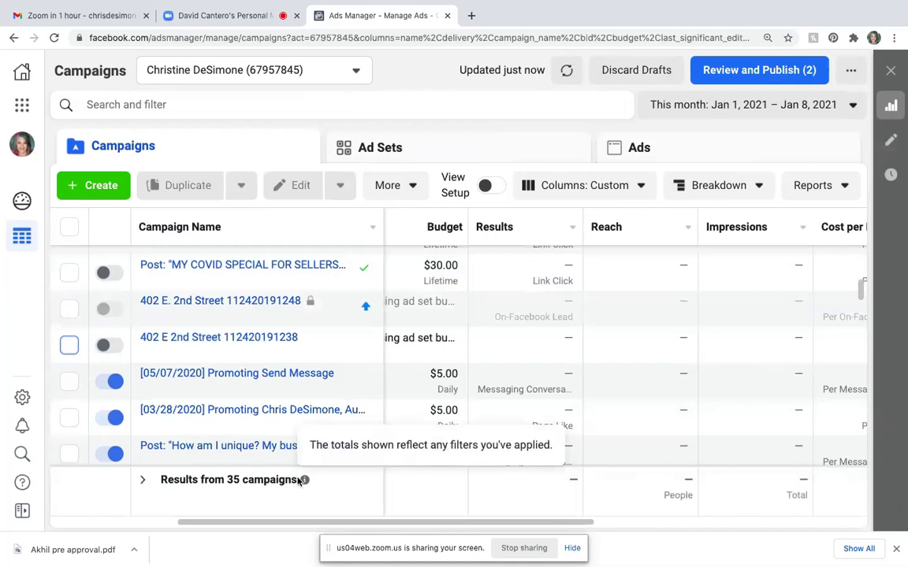
scroll(300, 482, down, 3)
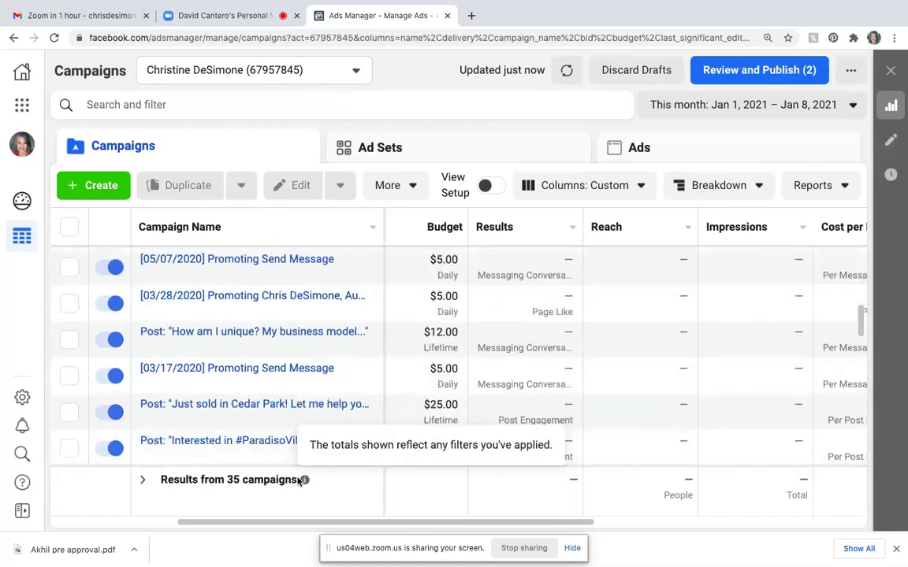
scroll(299, 482, down, 2)
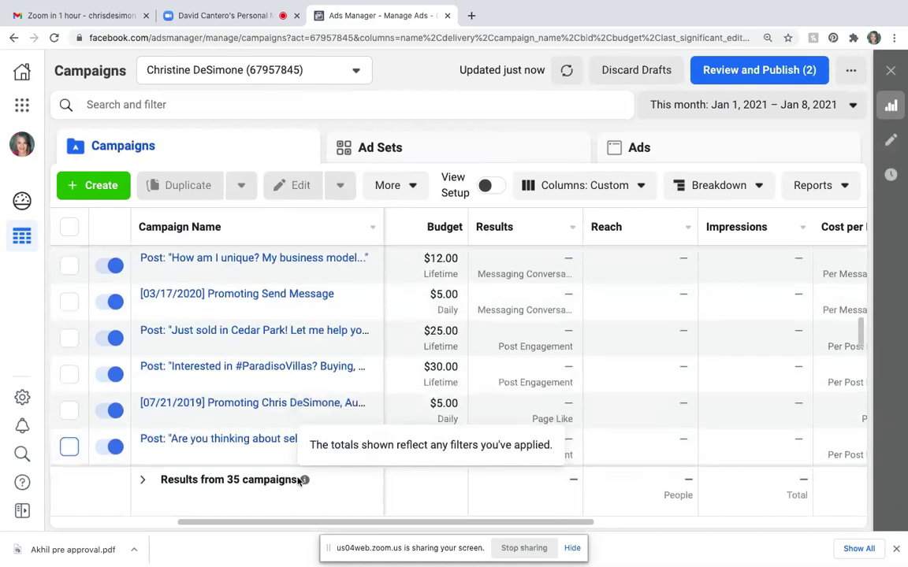
scroll(299, 483, down, 12)
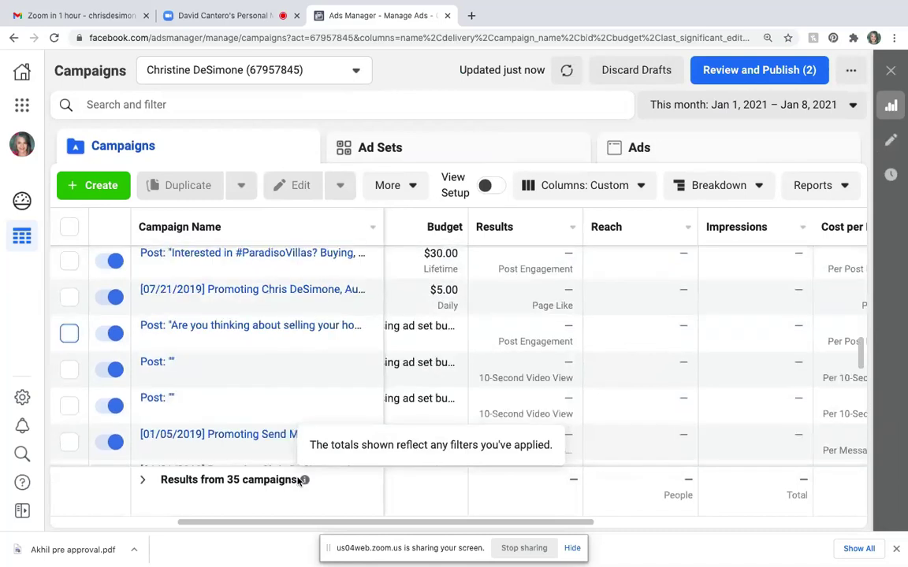
scroll(300, 482, up, 15)
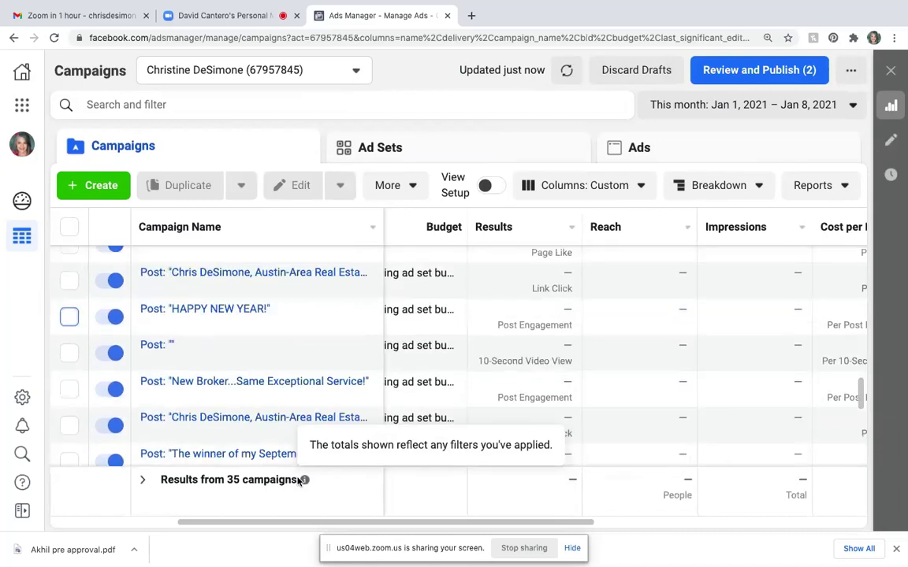
scroll(432, 475, right, 2)
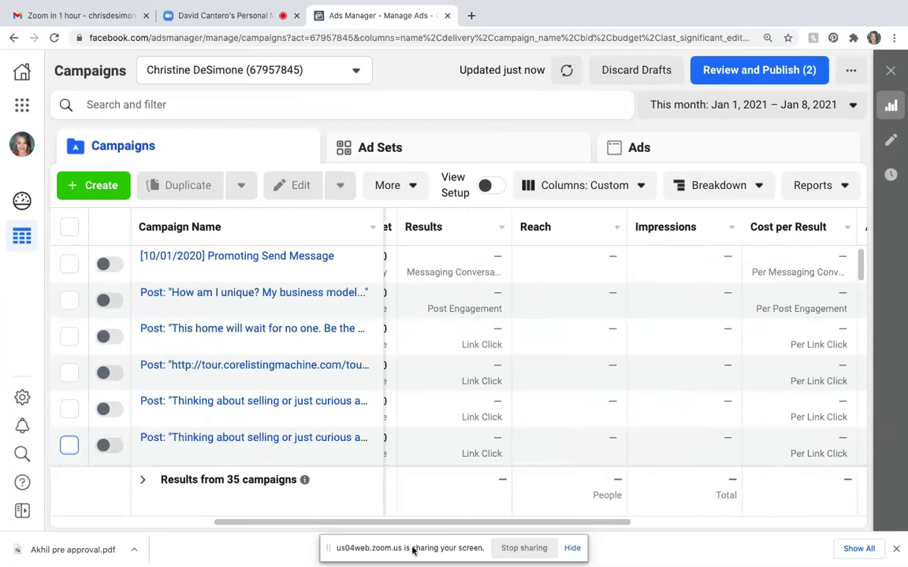
mouse_move(257, 359)
scroll(258, 358, down, 10)
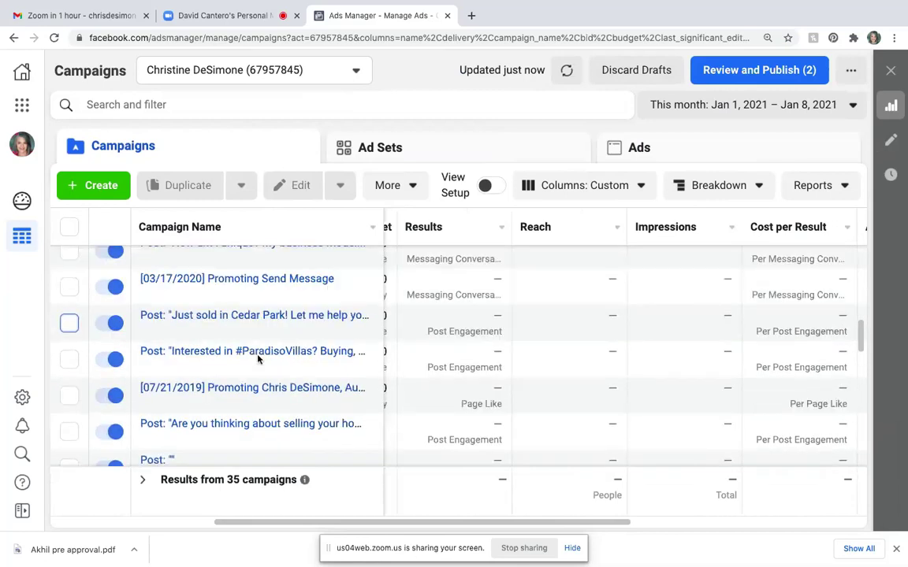
scroll(253, 381, up, 10)
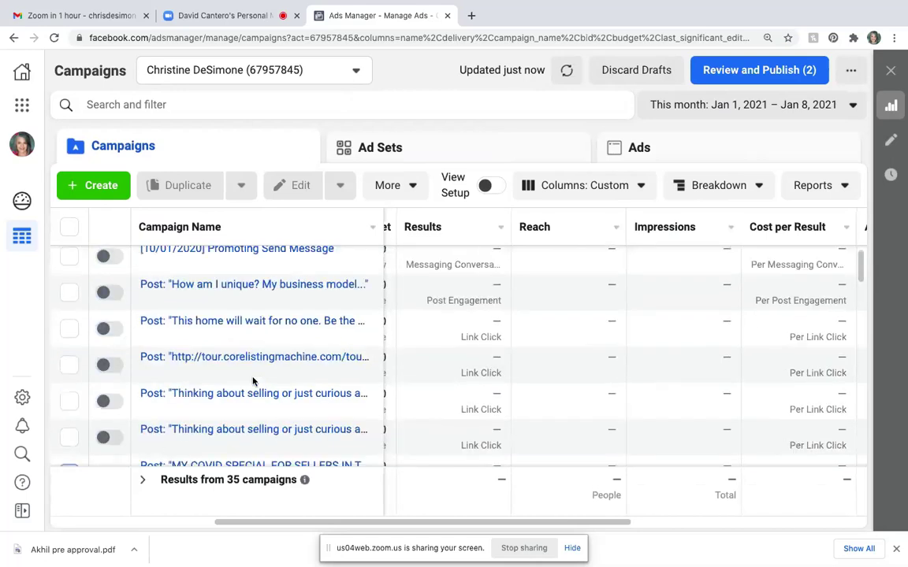
scroll(115, 359, down, 3)
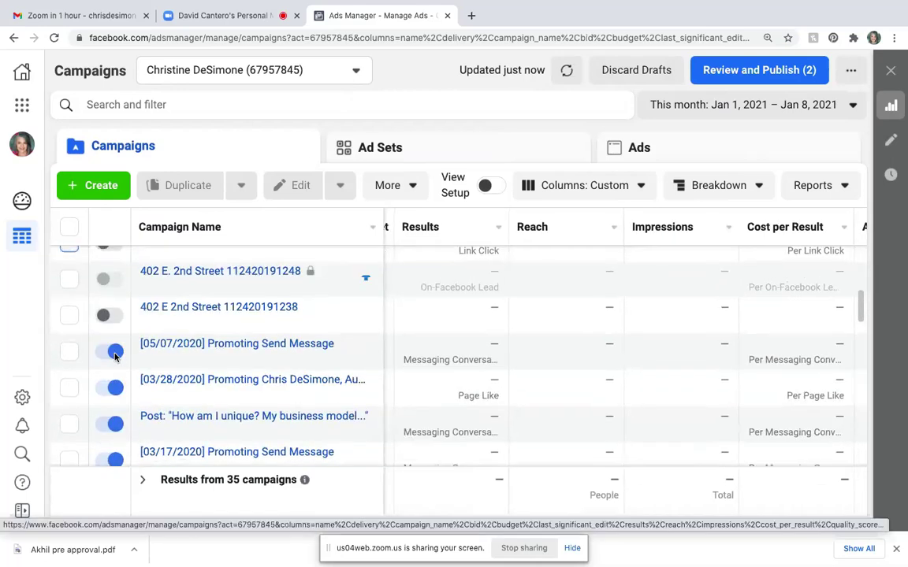
- Switch off the [05/07/2020], [03/28/2020], 'How am I unique' and [03/17/2020] campaigns
click(107, 353)
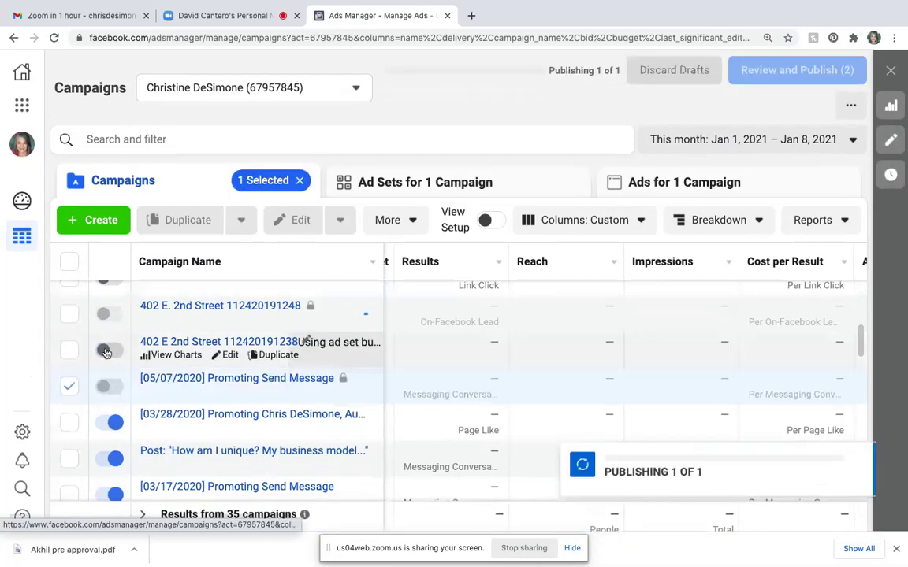
click(101, 427)
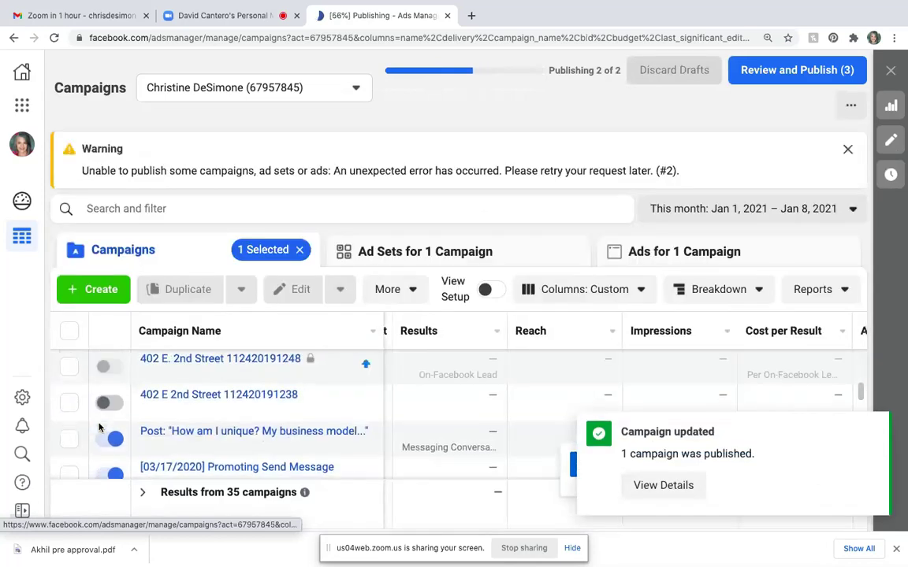
scroll(102, 422, down, 2)
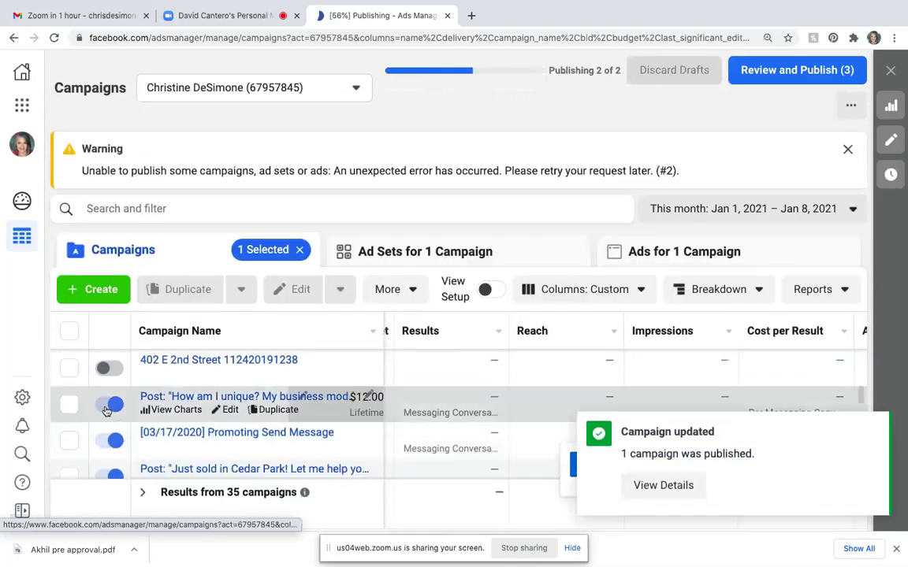
click(108, 406)
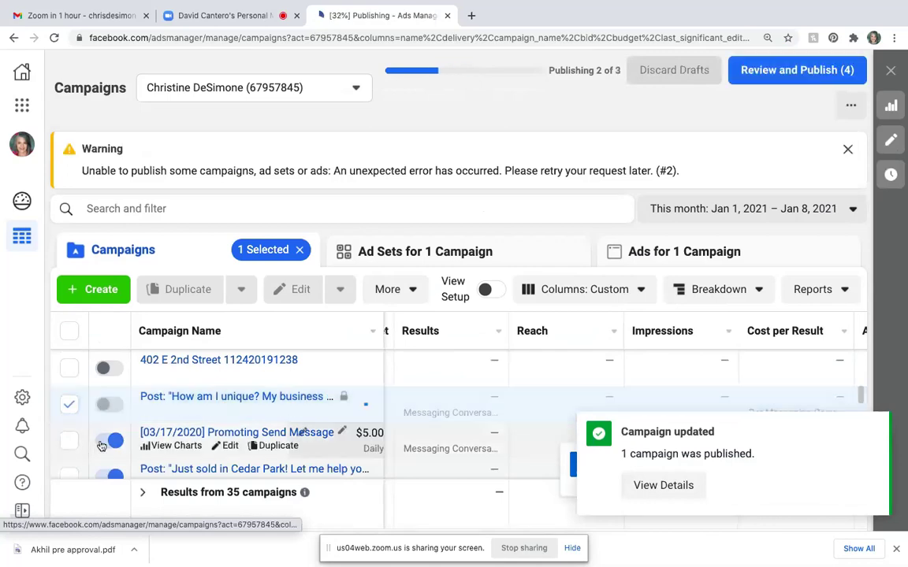
click(104, 443)
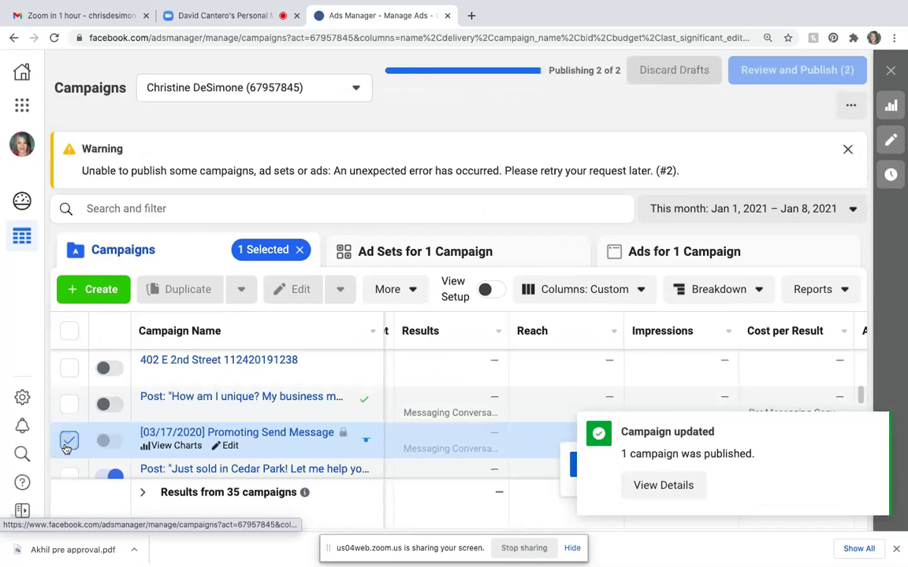
- Switch off the Cedar Park 'Just sold', ParadisoVillas, 07/21/2019 and 'Are you thinking about selling' campaigns
scroll(158, 406, down, 2)
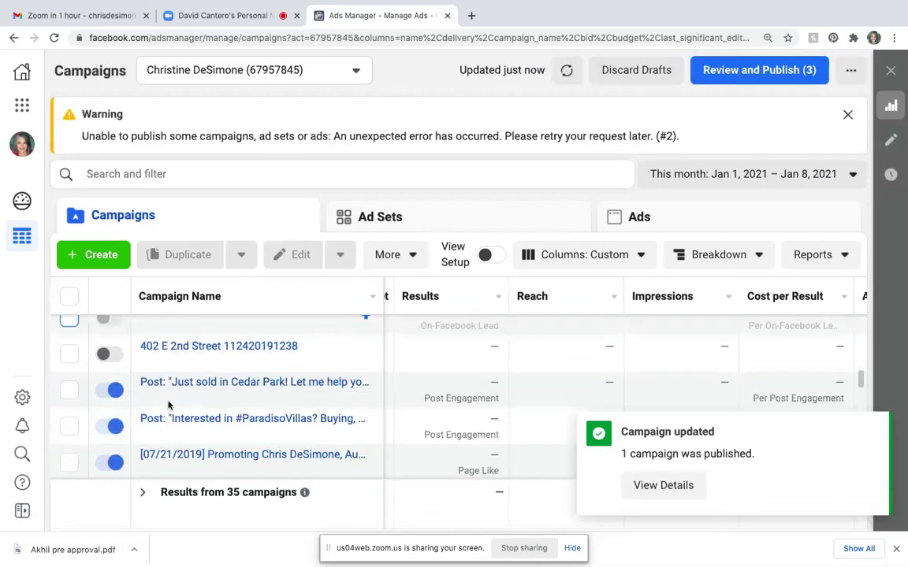
click(108, 391)
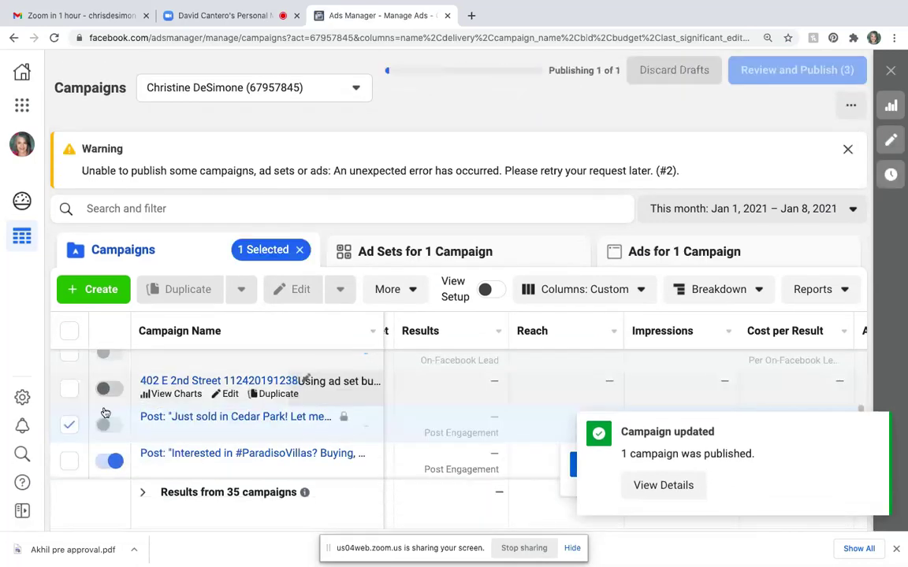
click(69, 462)
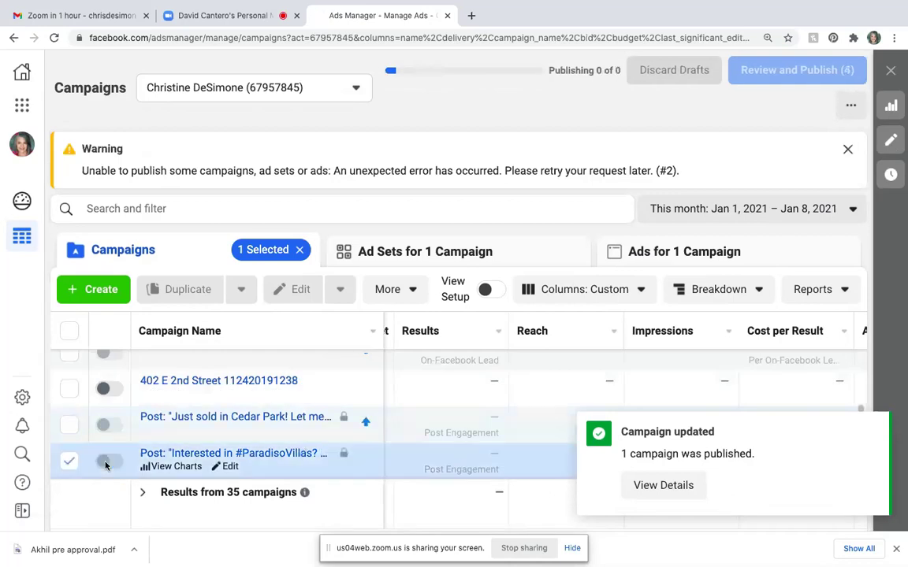
click(66, 465)
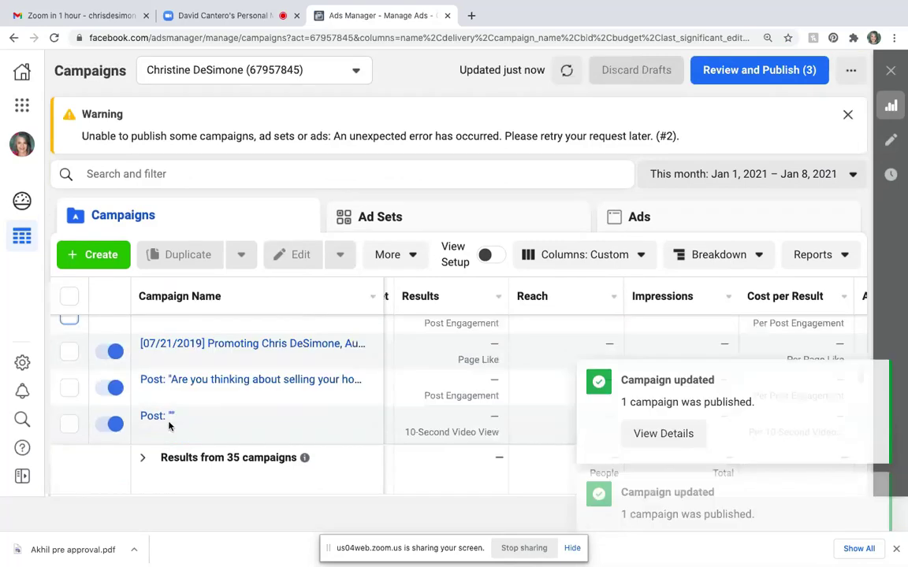
scroll(157, 369, up, 2)
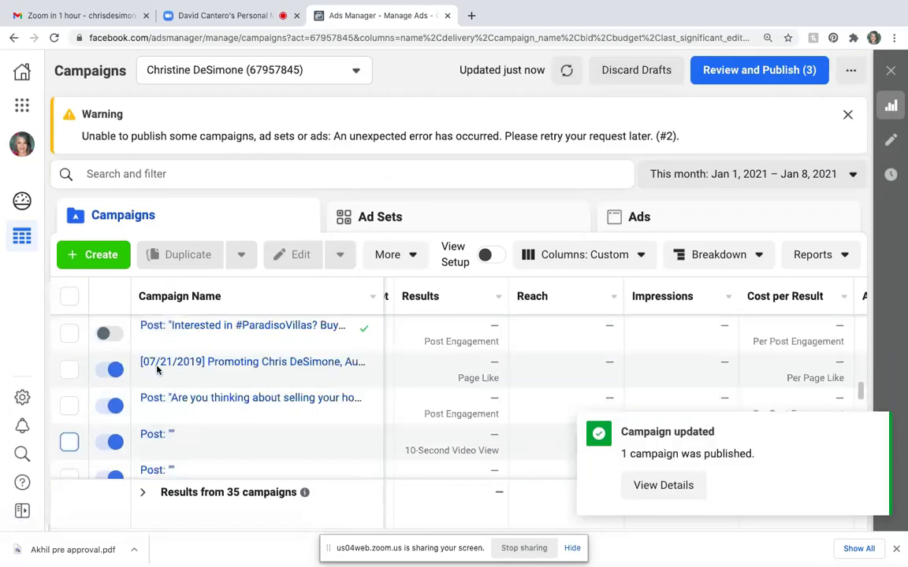
click(106, 390)
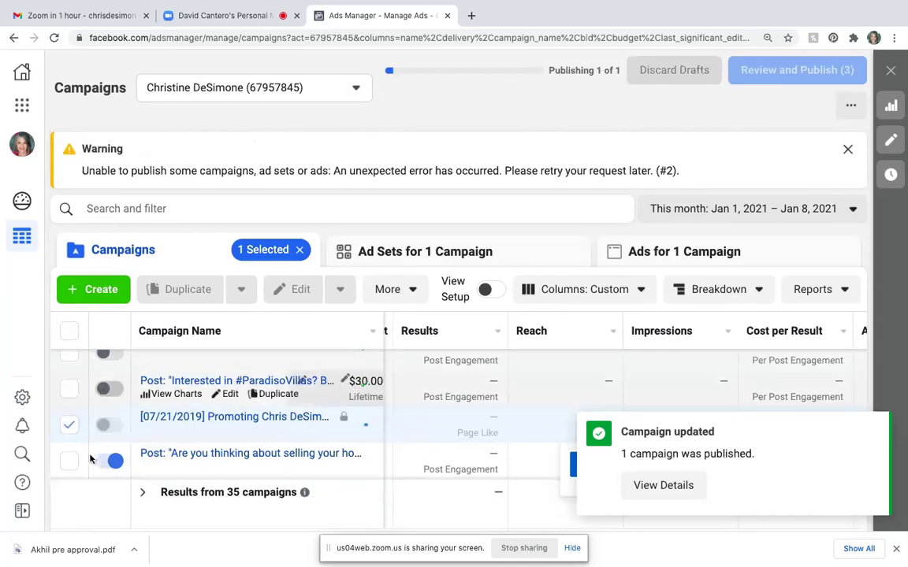
click(106, 462)
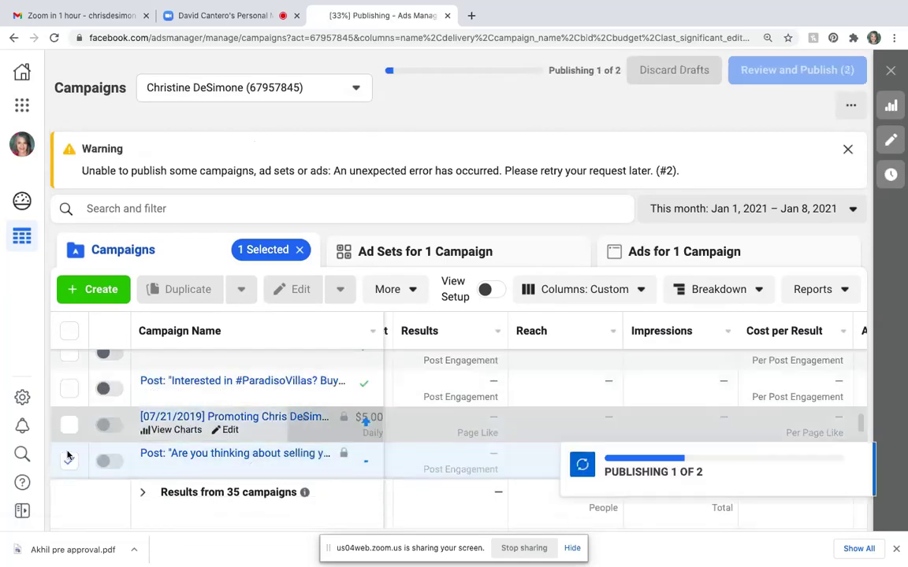
click(69, 464)
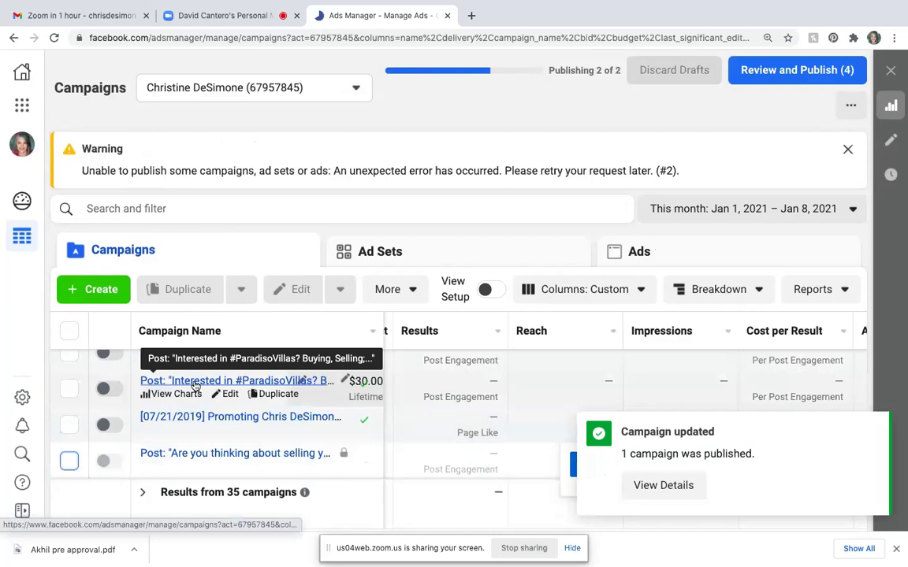
- Find the untitled video-view Post campaign and switch it off
scroll(195, 384, down, 5)
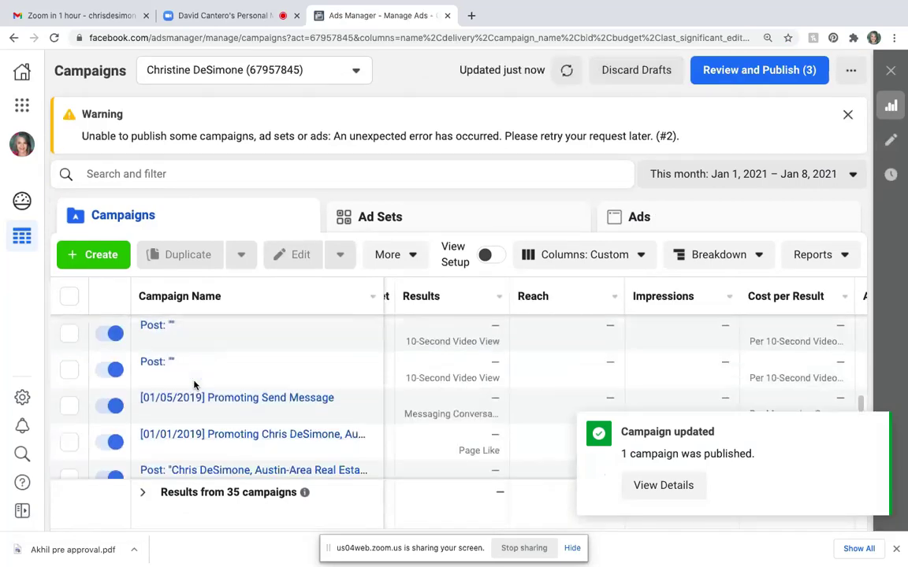
scroll(194, 384, down, 5)
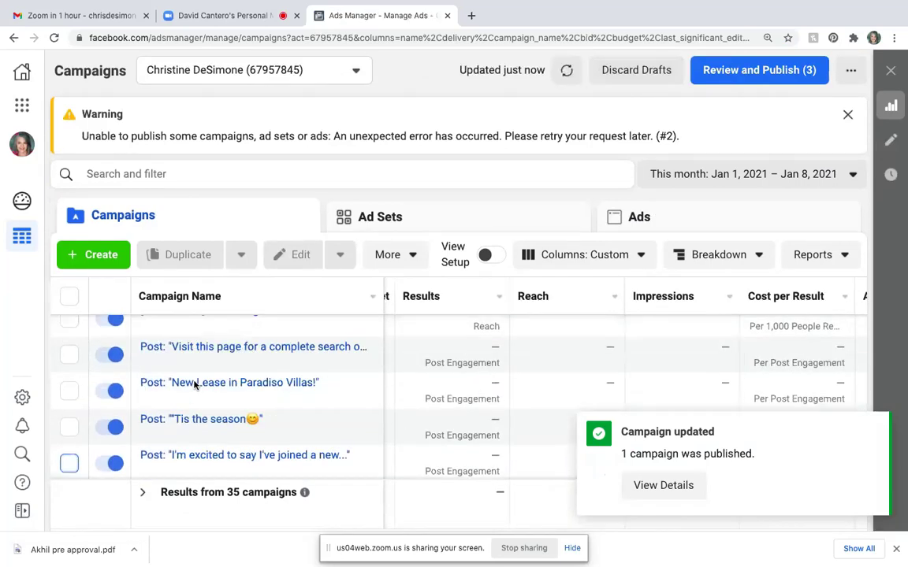
scroll(195, 385, up, 3)
scroll(195, 384, up, 6)
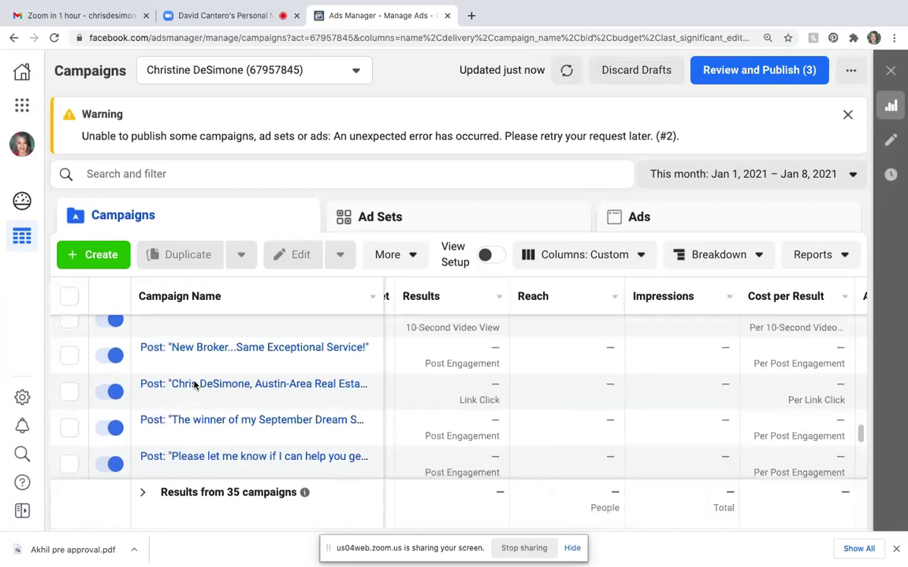
scroll(195, 385, up, 5)
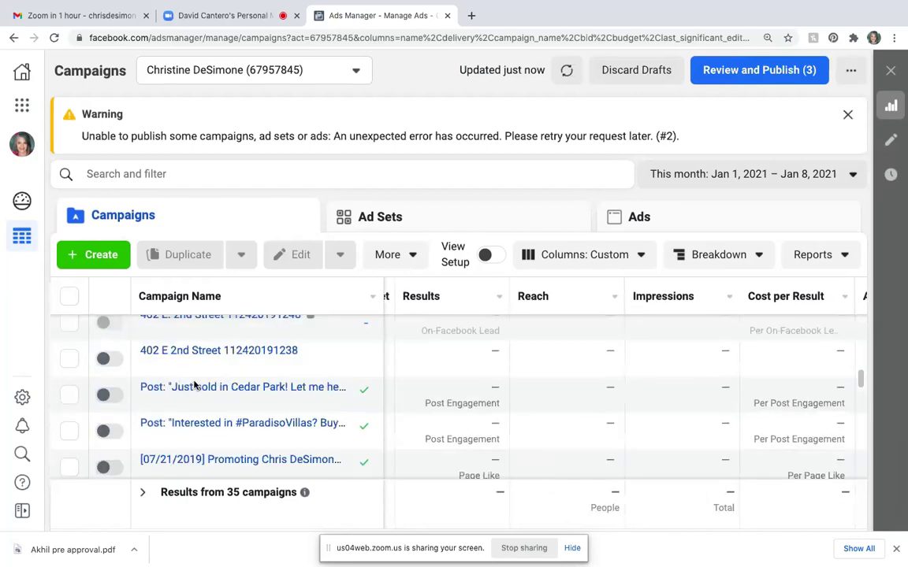
scroll(195, 385, down, 1)
scroll(195, 385, down, 1)
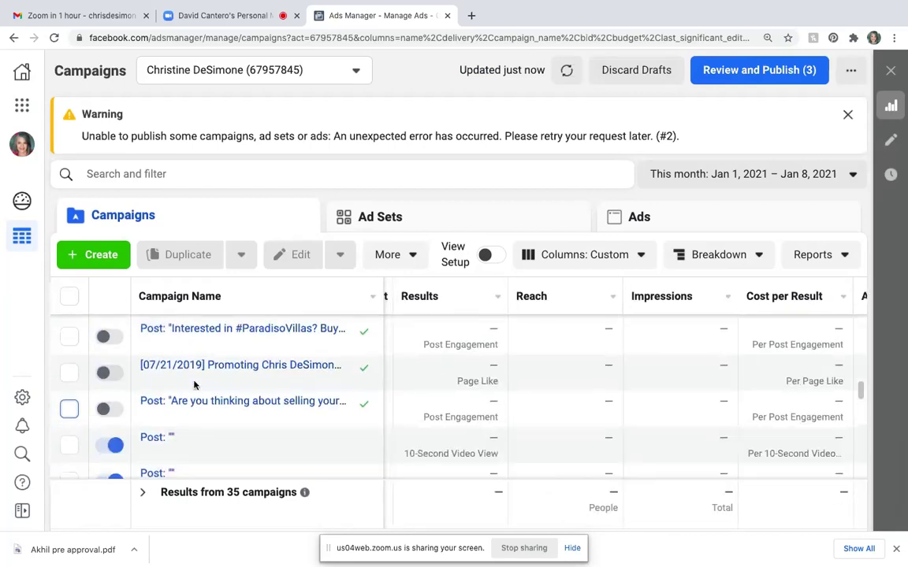
click(105, 446)
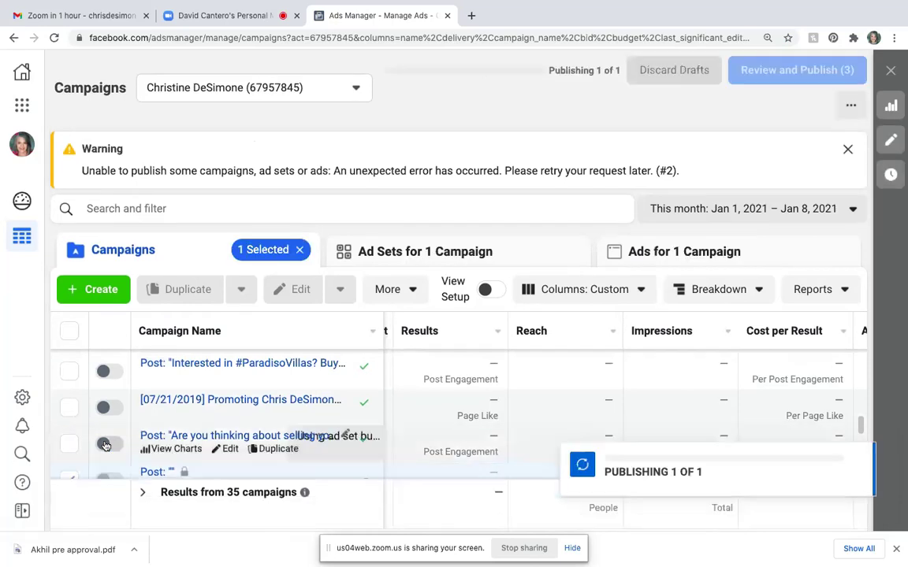
- Check and uncheck the Post and 01/05/2019 Send Message rows until no campaign is selected
scroll(193, 389, down, 3)
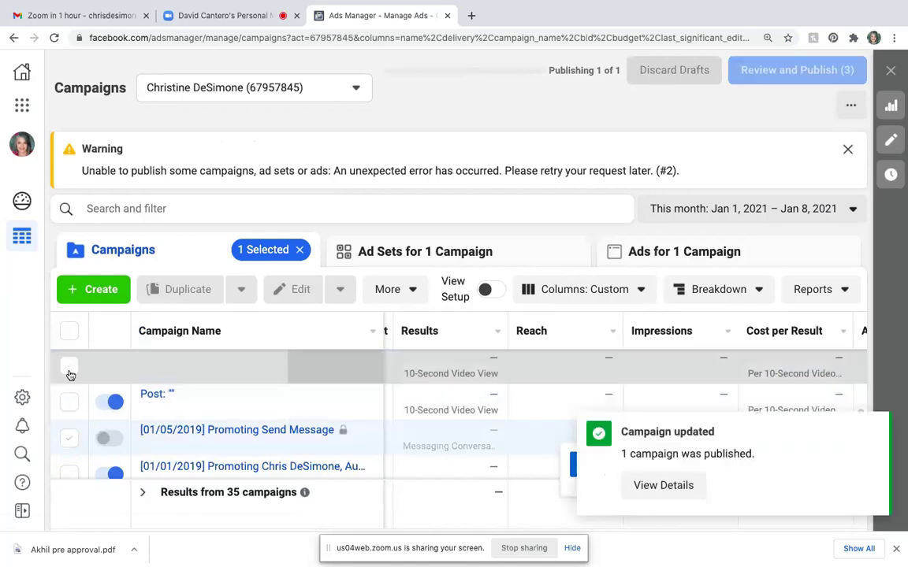
click(69, 368)
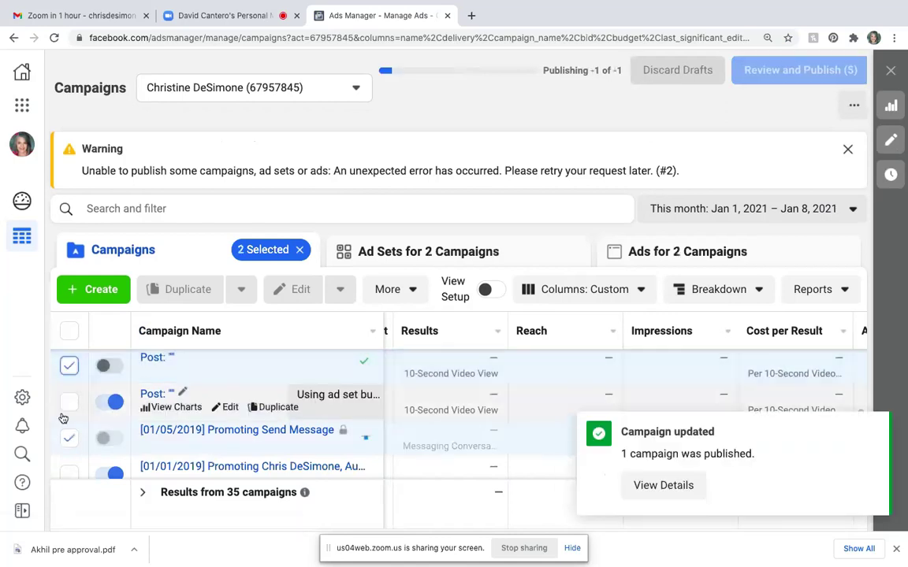
click(69, 439)
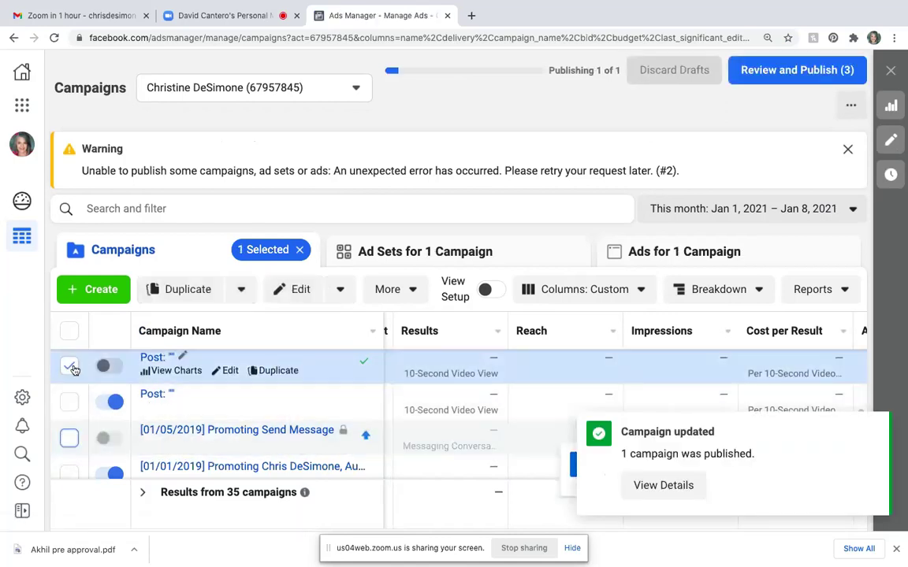
click(72, 370)
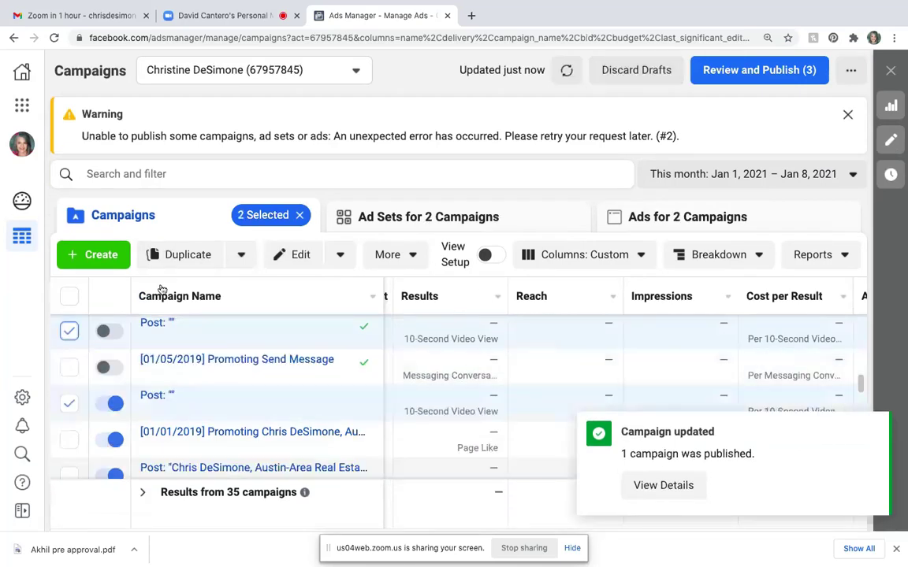
click(70, 333)
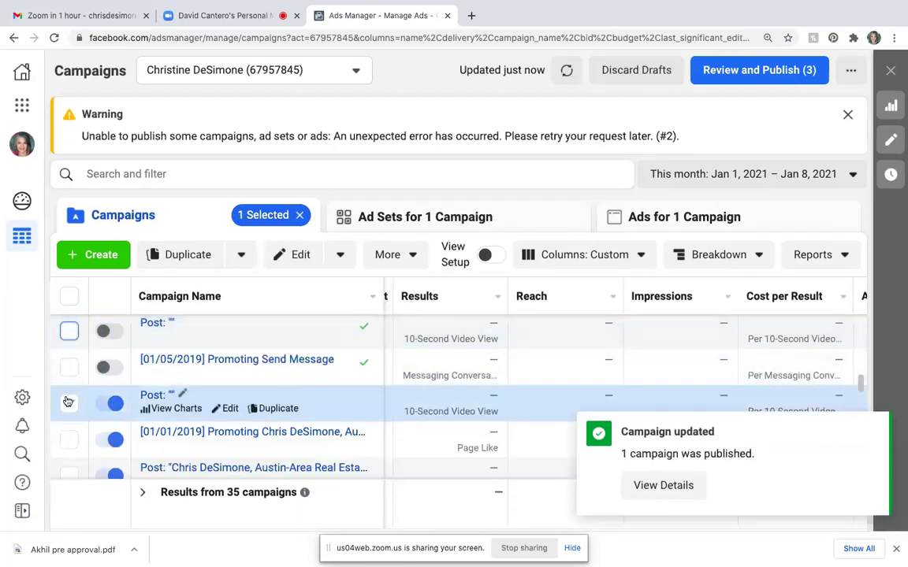
click(69, 405)
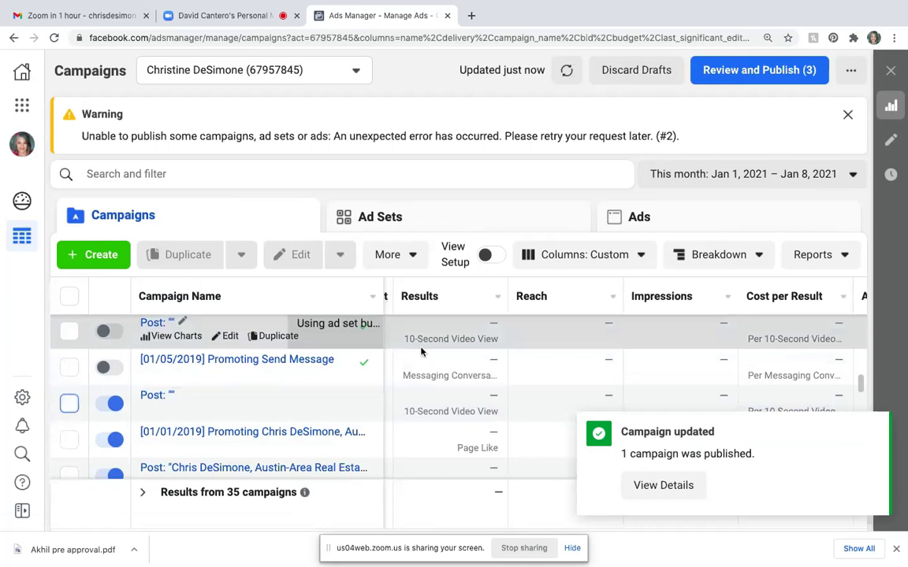
scroll(421, 346, down, 5)
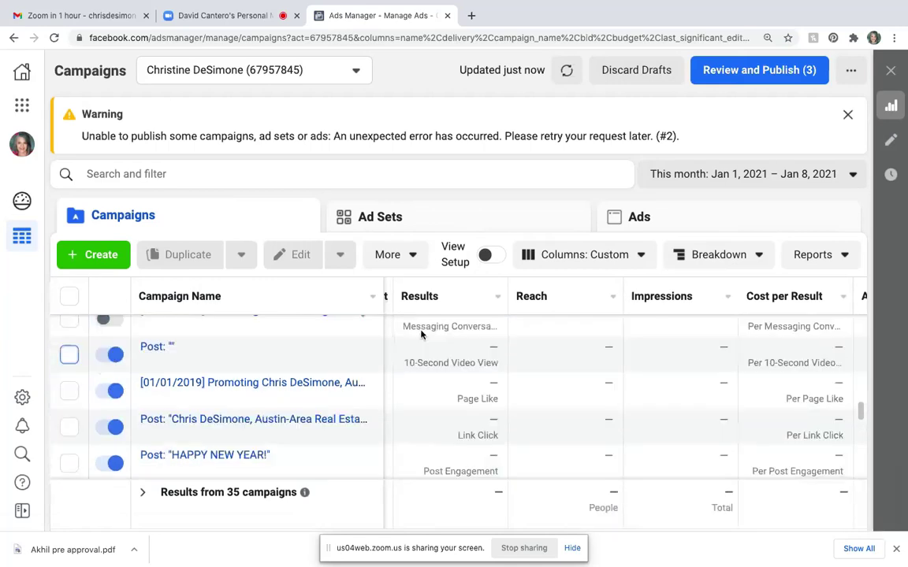
scroll(421, 336, up, 5)
scroll(421, 336, right, 1)
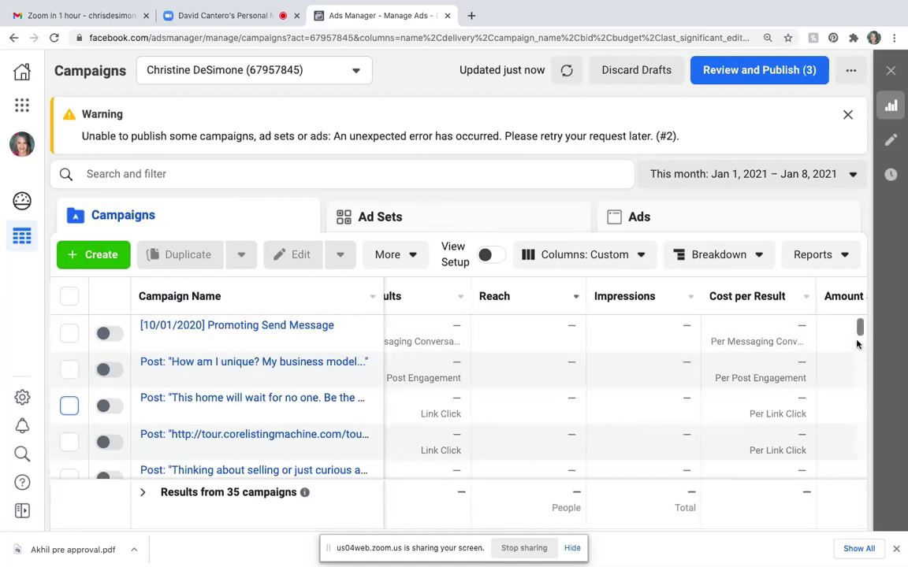
- Move through Ad Sets to the Ads level and scroll the 34-ad table right to the ranking columns
click(483, 227)
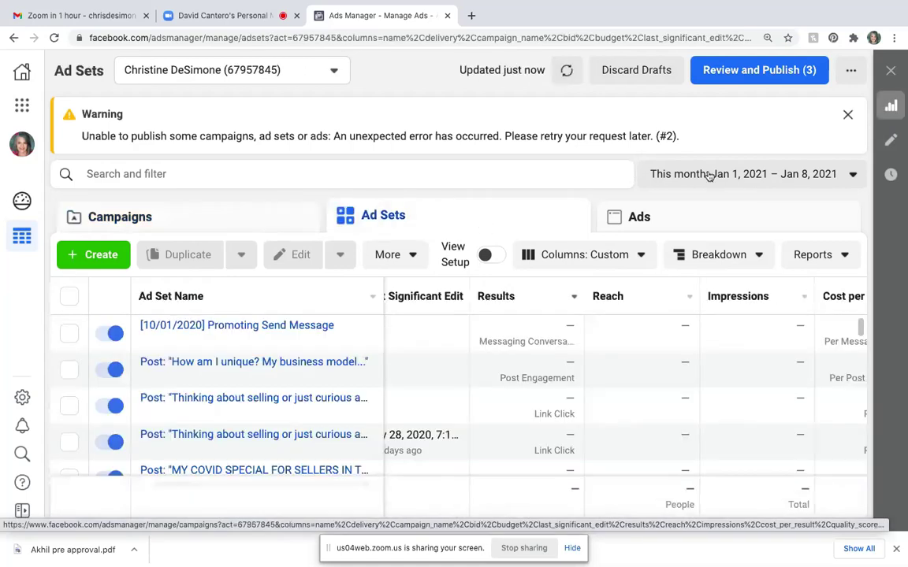
click(725, 223)
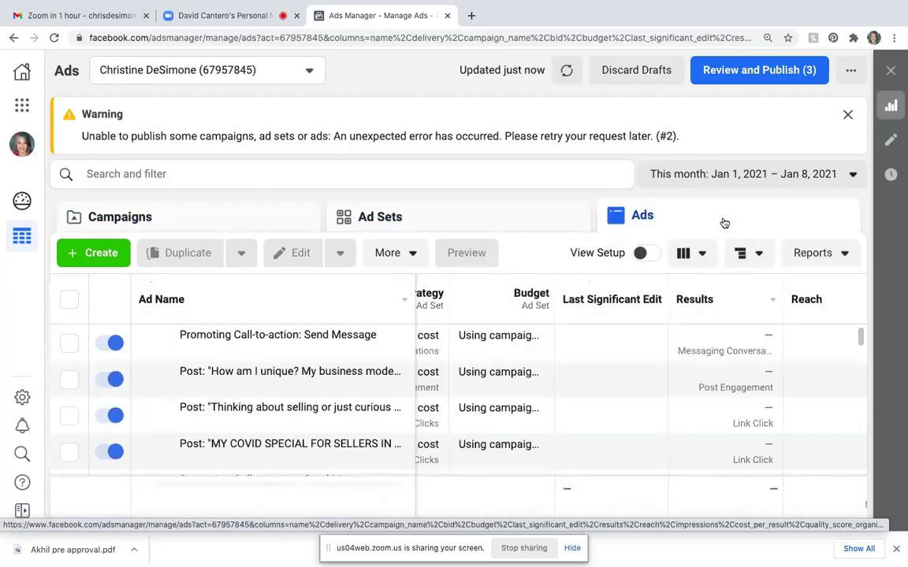
scroll(318, 436, down, 3)
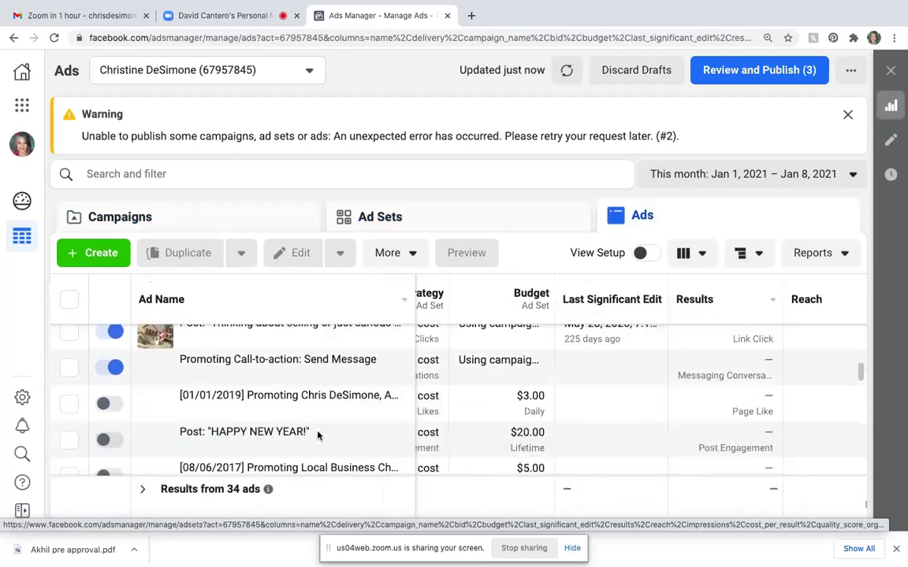
scroll(318, 436, up, 2)
scroll(318, 436, right, 5)
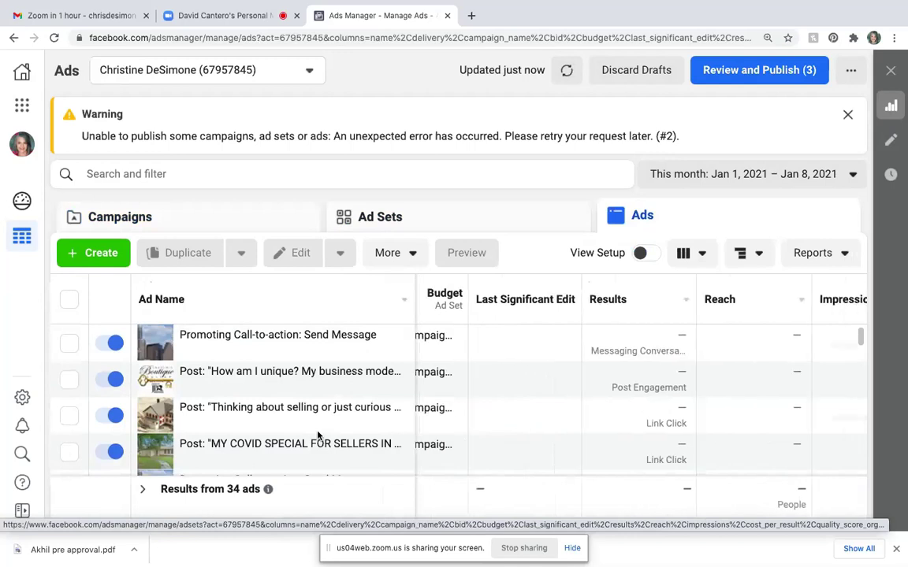
scroll(318, 436, right, 4)
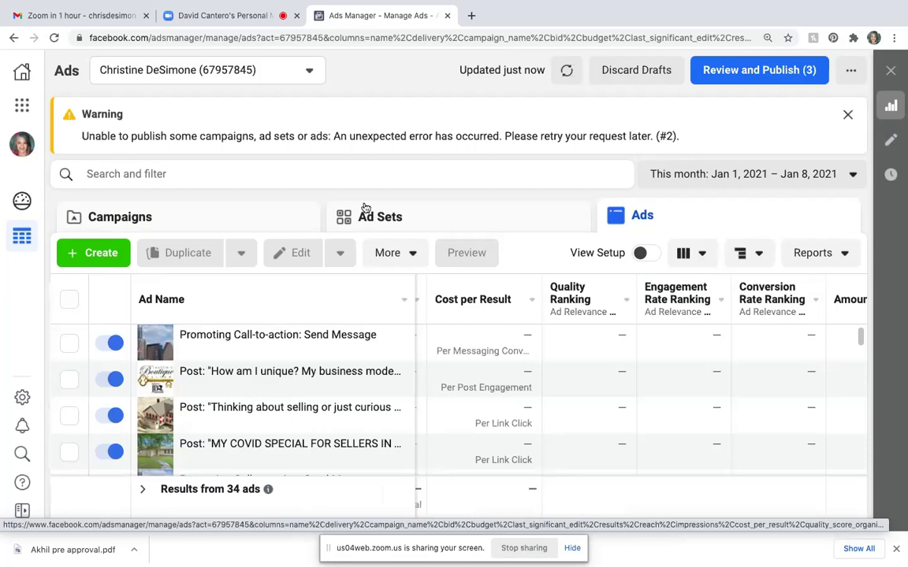
- Review the pending draft changes and publish the updated ad set
click(765, 70)
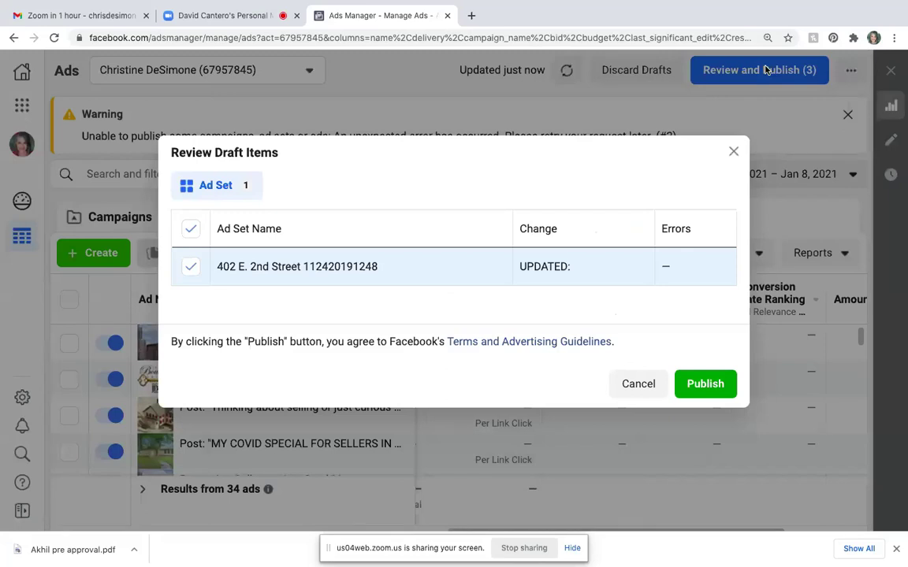
click(191, 229)
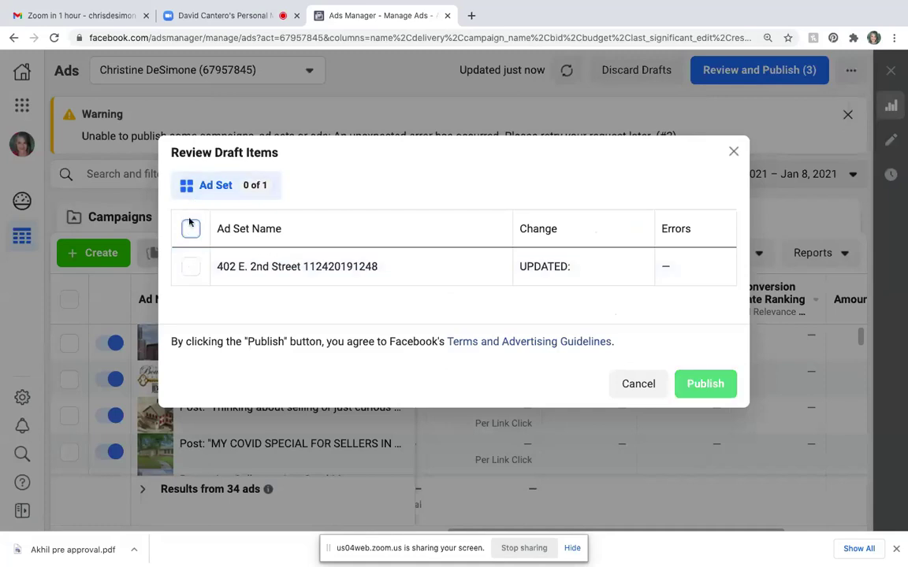
click(190, 230)
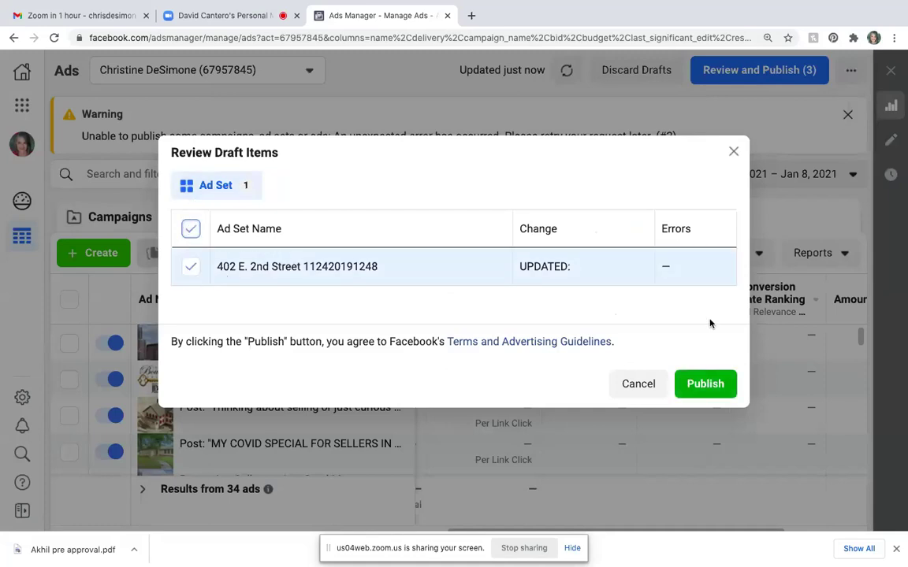
click(705, 384)
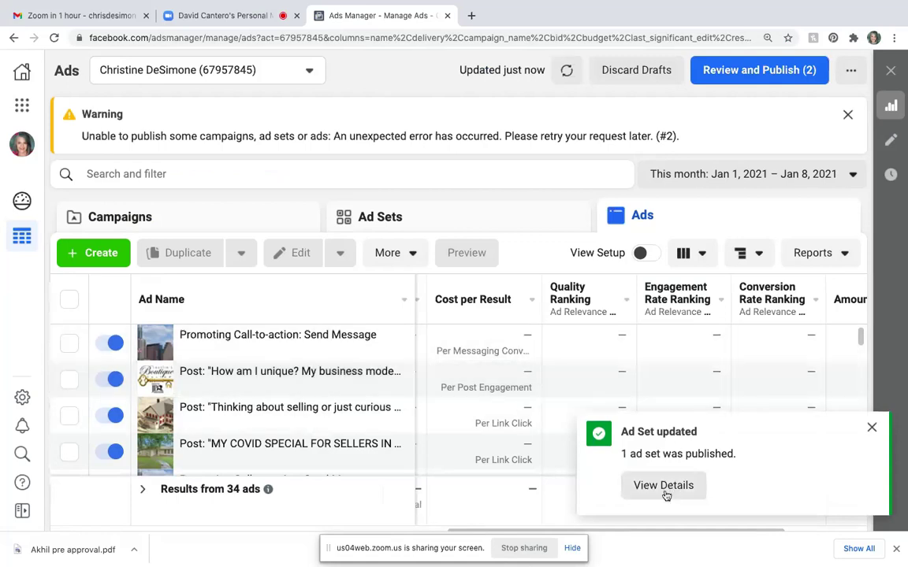
click(872, 429)
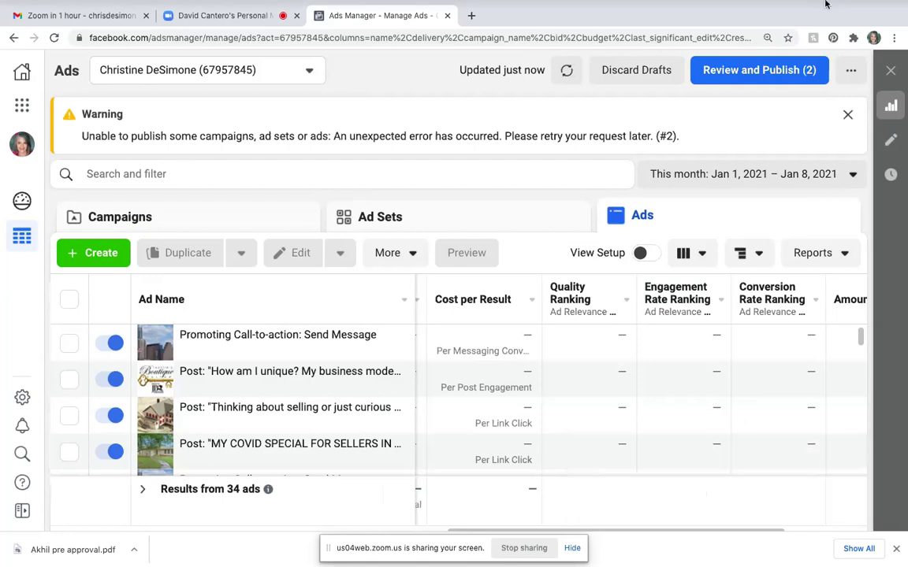
- Publish the remaining ad changes, dismiss the nothing-to-publish message, and reload Ads Manager
click(759, 73)
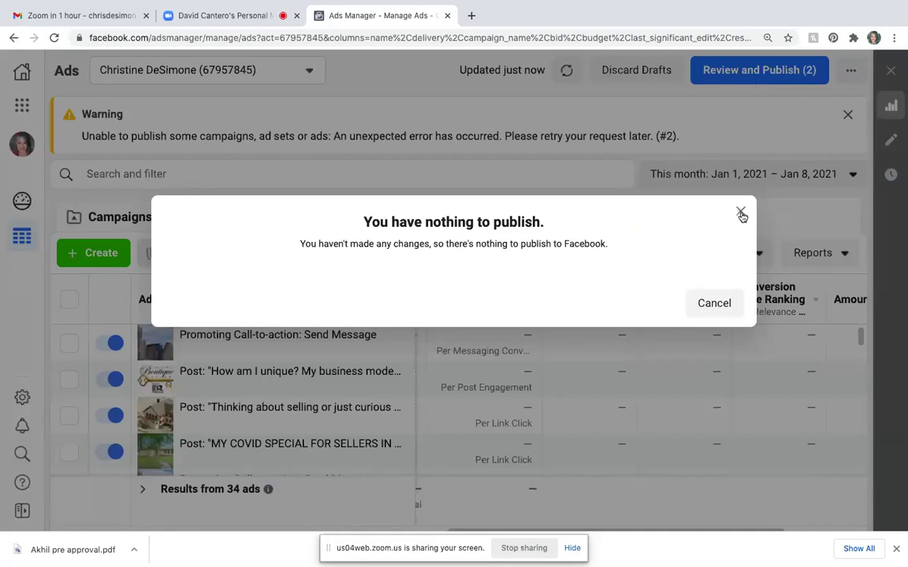
click(741, 214)
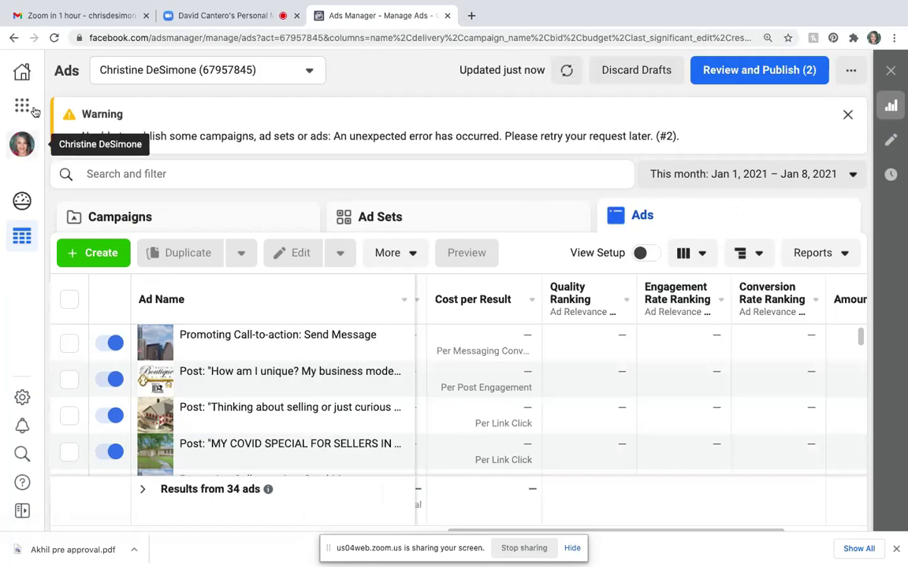
click(53, 38)
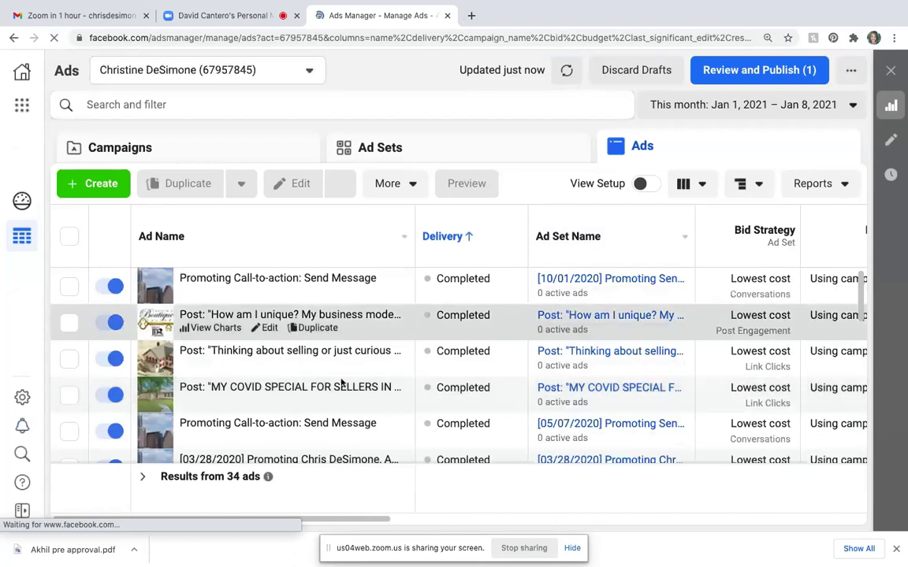
- Switch off the first 'Promoting Call-to-action: Send Message' ad and dismiss the update notice
click(103, 289)
click(98, 272)
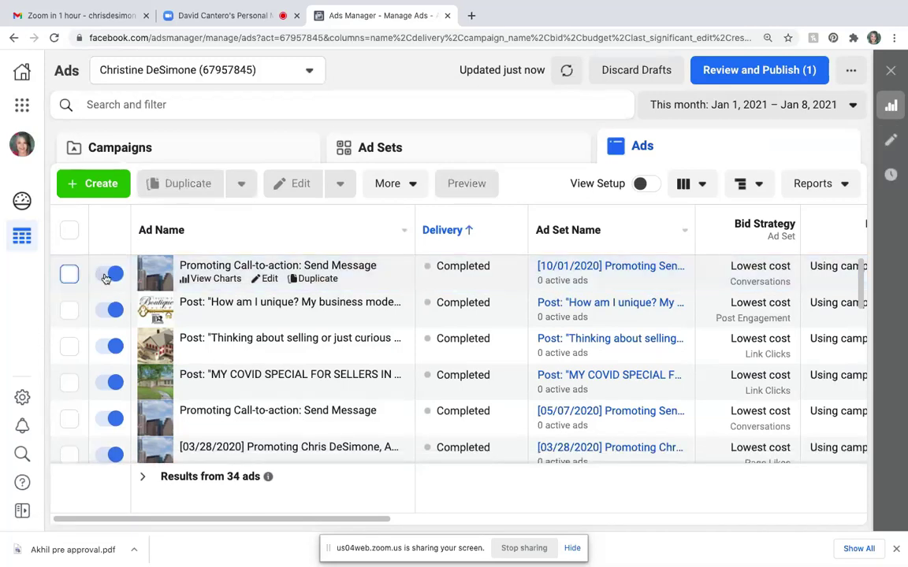
click(110, 274)
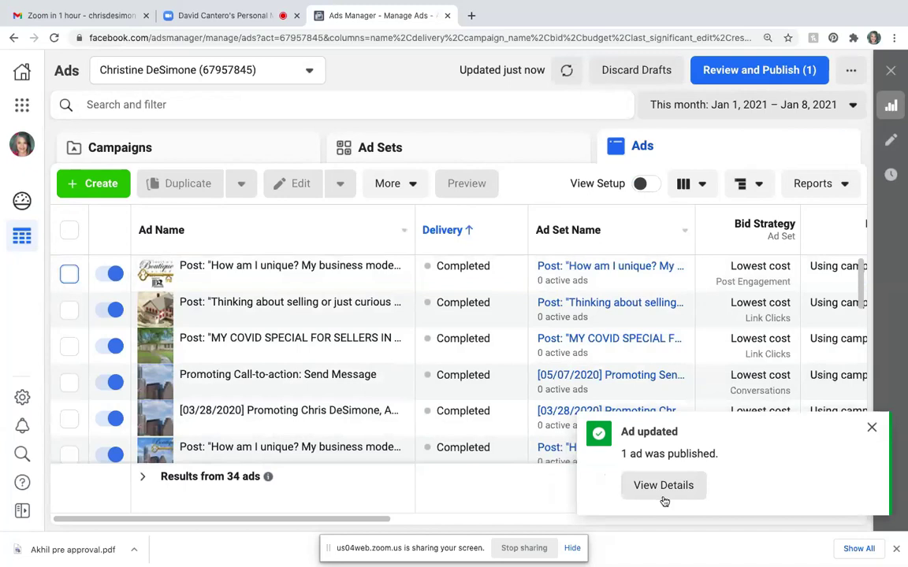
click(872, 428)
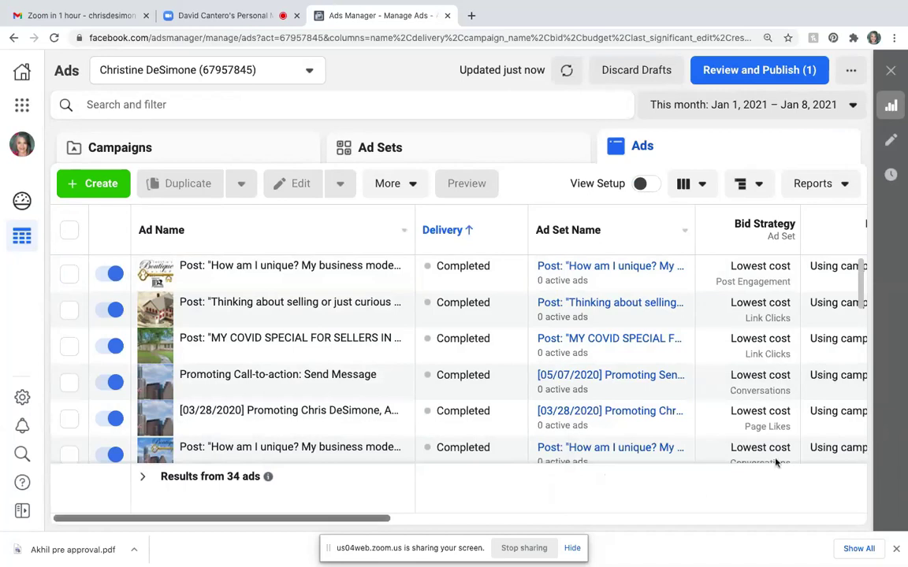
- Sort the ads by Ad Name, then return to the campaigns list
scroll(733, 389, right, 5)
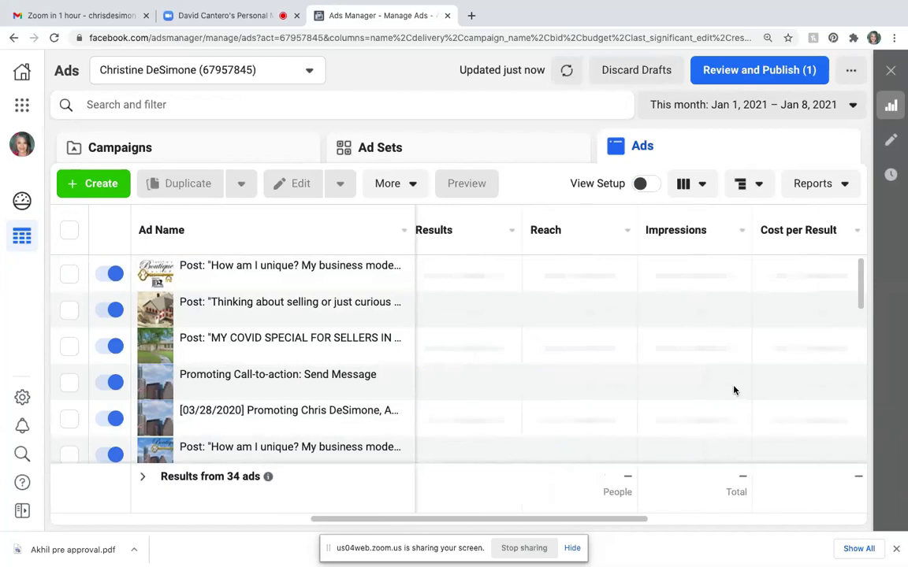
scroll(734, 389, left, 5)
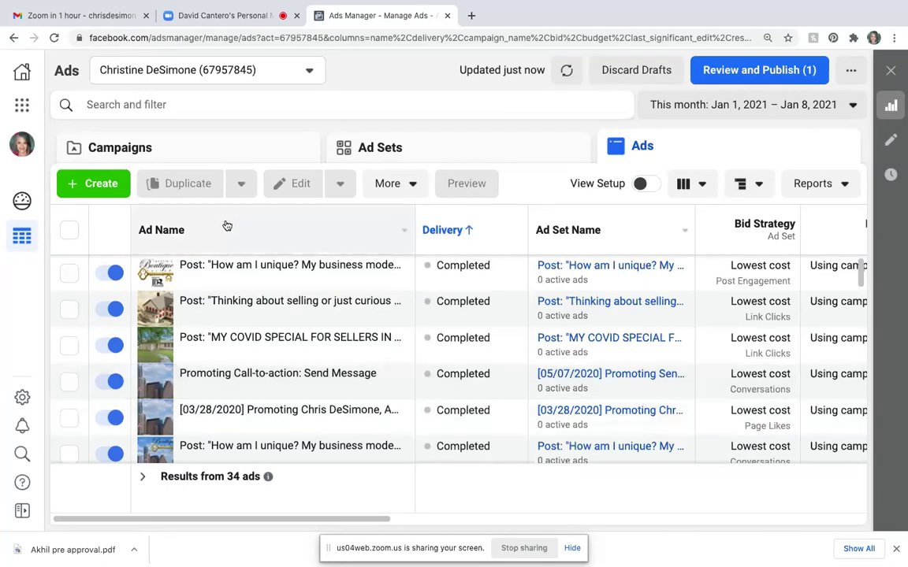
click(224, 227)
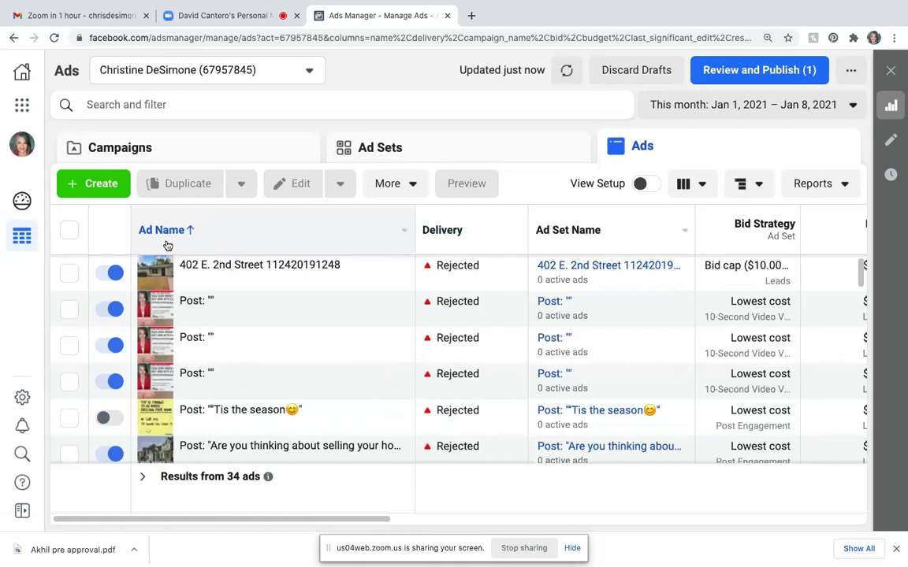
click(172, 148)
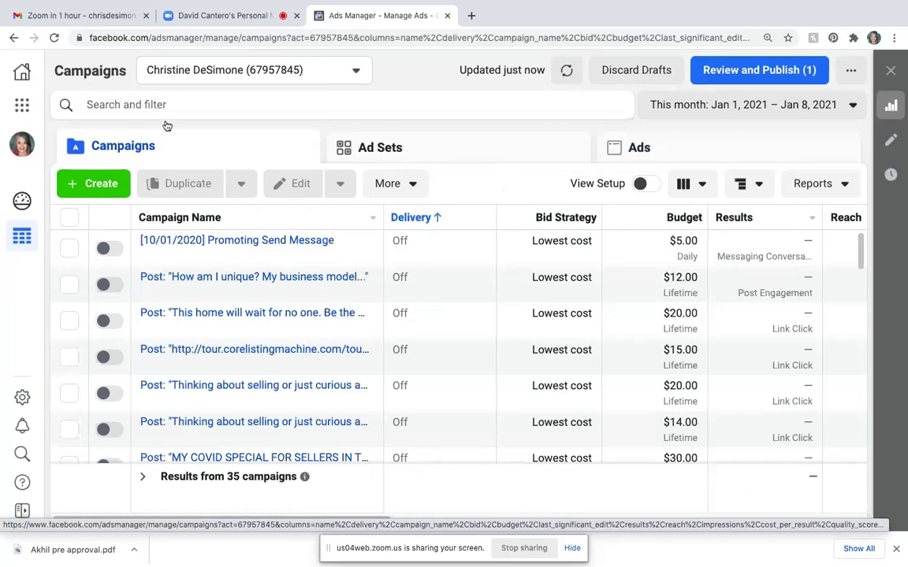
- Save the campaigns page as a bookmark named 'Dashboard' in the Ads Manager folder
click(788, 38)
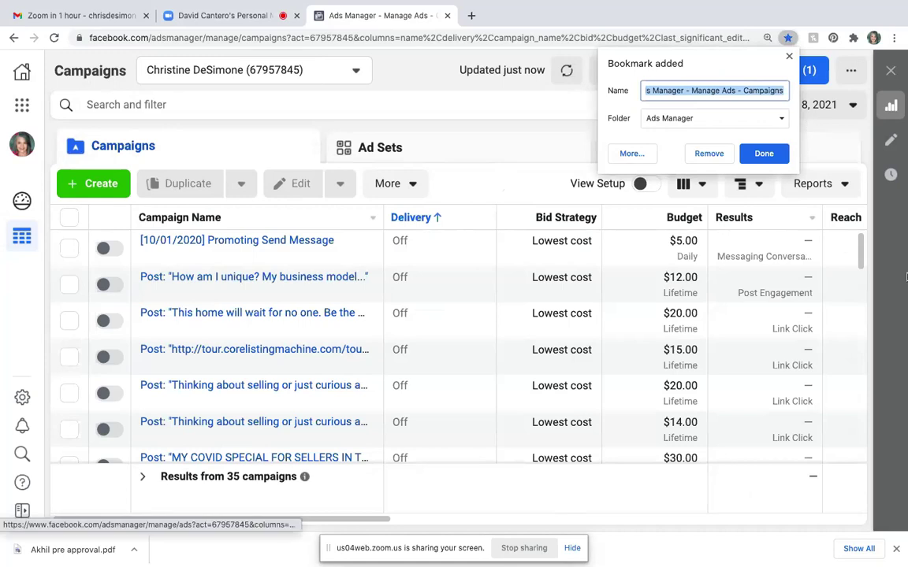
text(Dash)
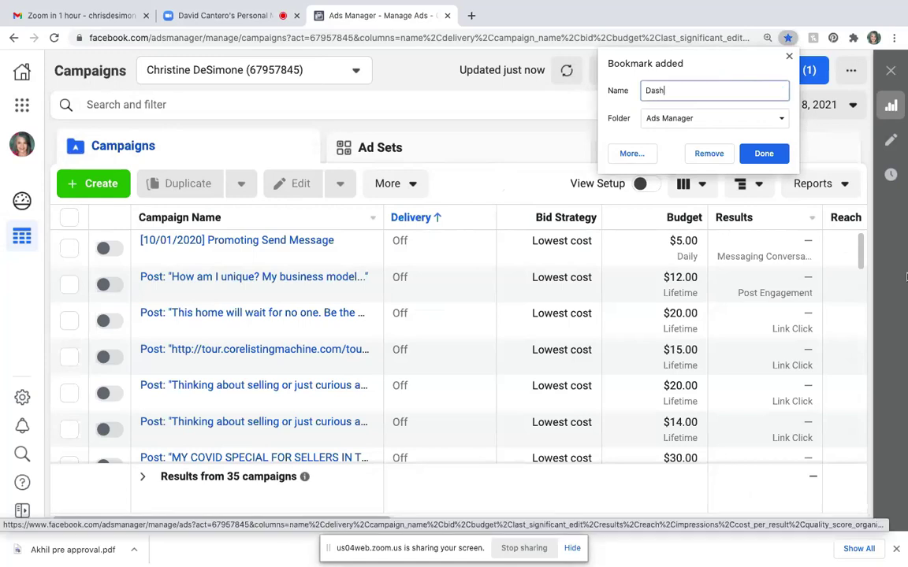
text(board)
click(764, 153)
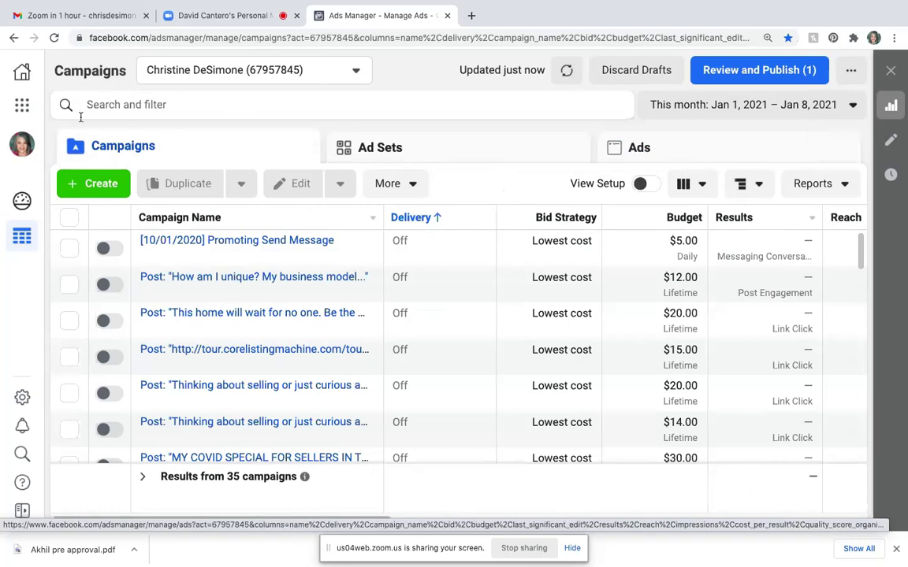
- Go to Business Settings from the Business Tools menu and scroll through the Business Manager overview
click(22, 107)
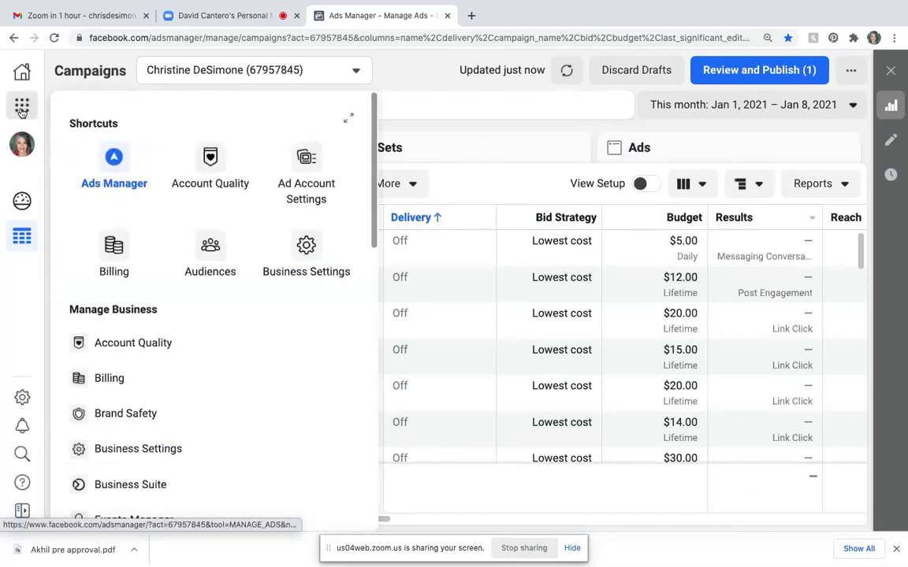
click(312, 254)
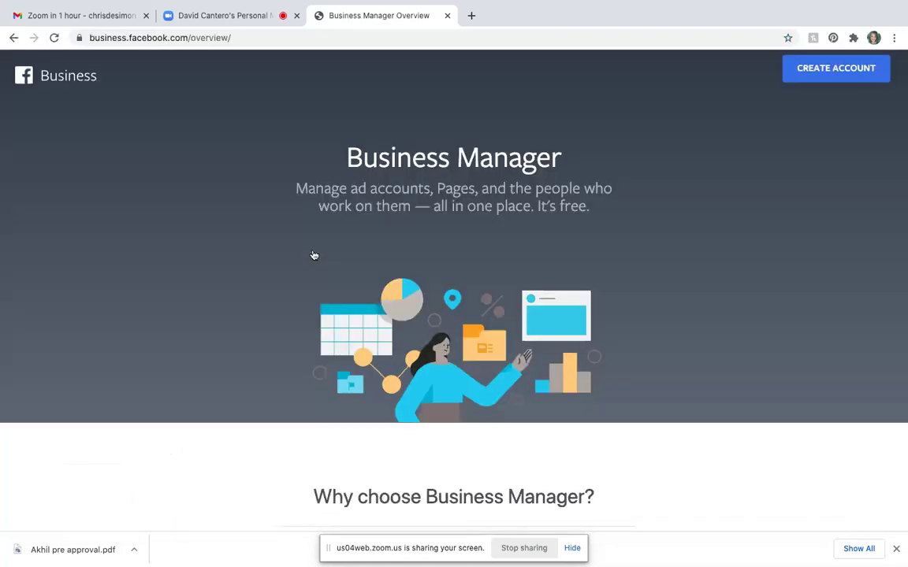
scroll(314, 255, down, 5)
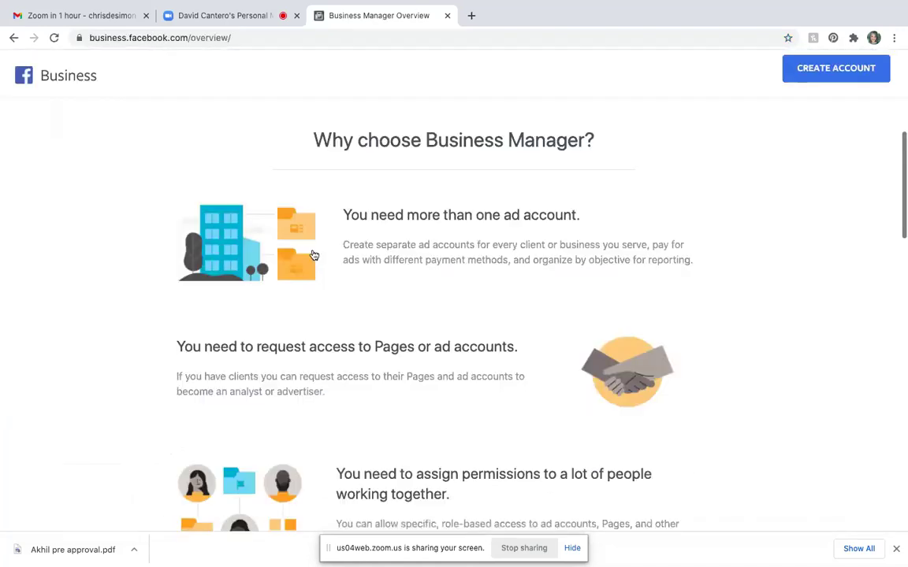
scroll(314, 256, up, 2)
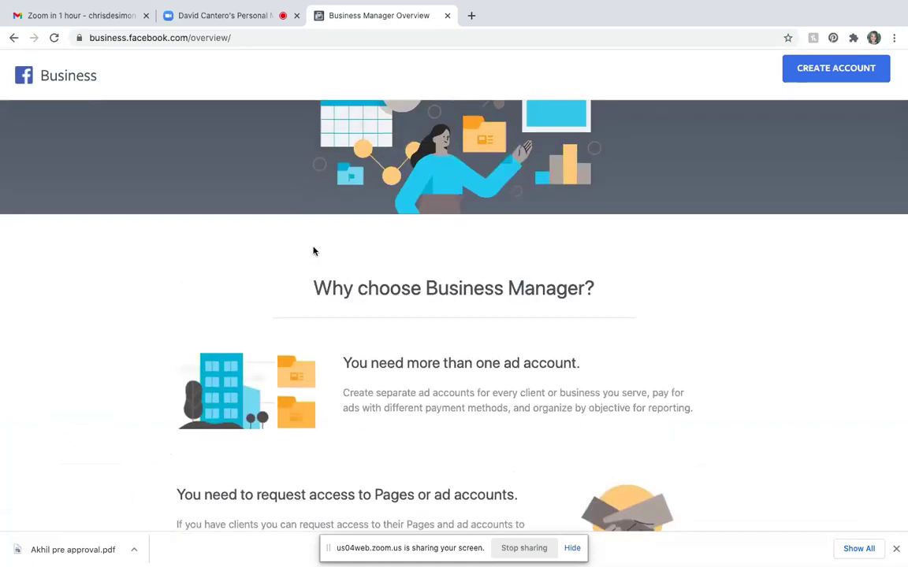
scroll(313, 251, down, 1)
scroll(313, 249, down, 5)
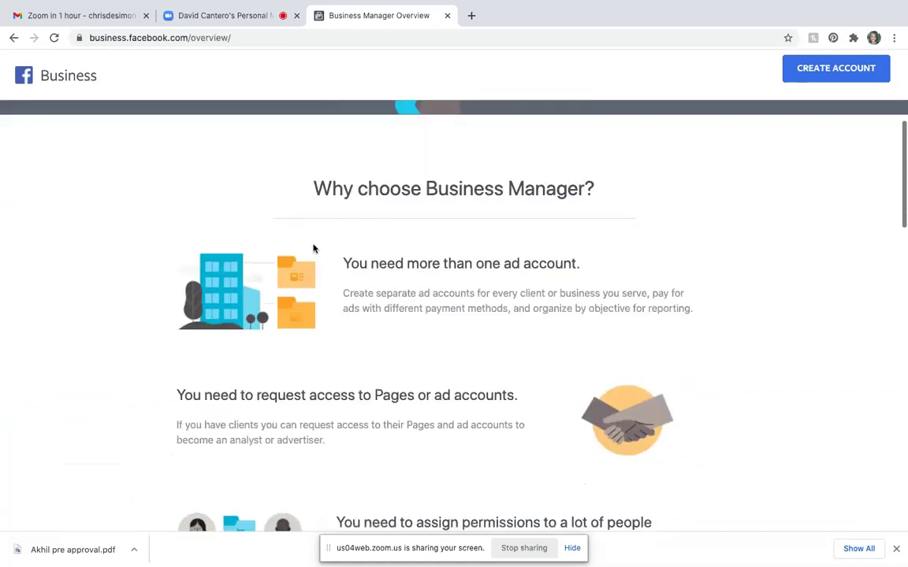
scroll(313, 249, down, 10)
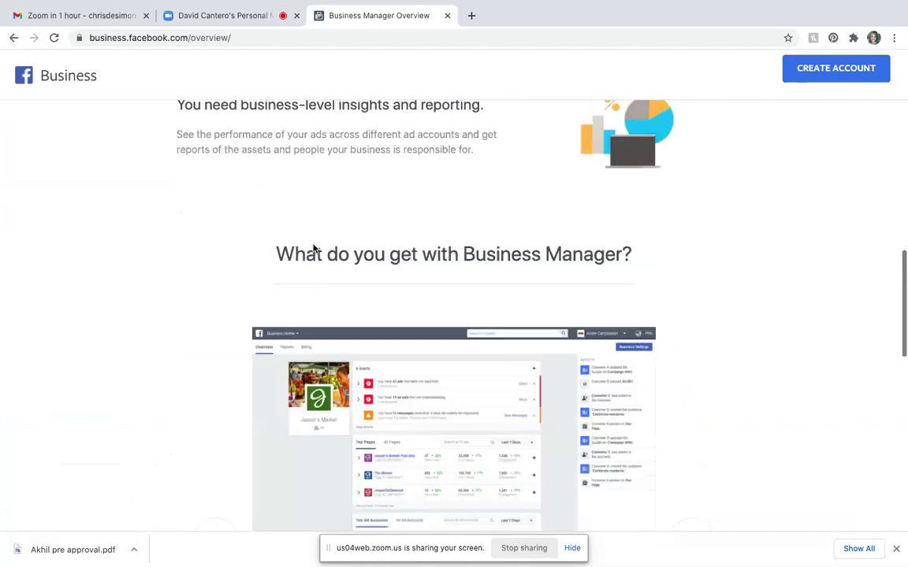
scroll(313, 249, down, 11)
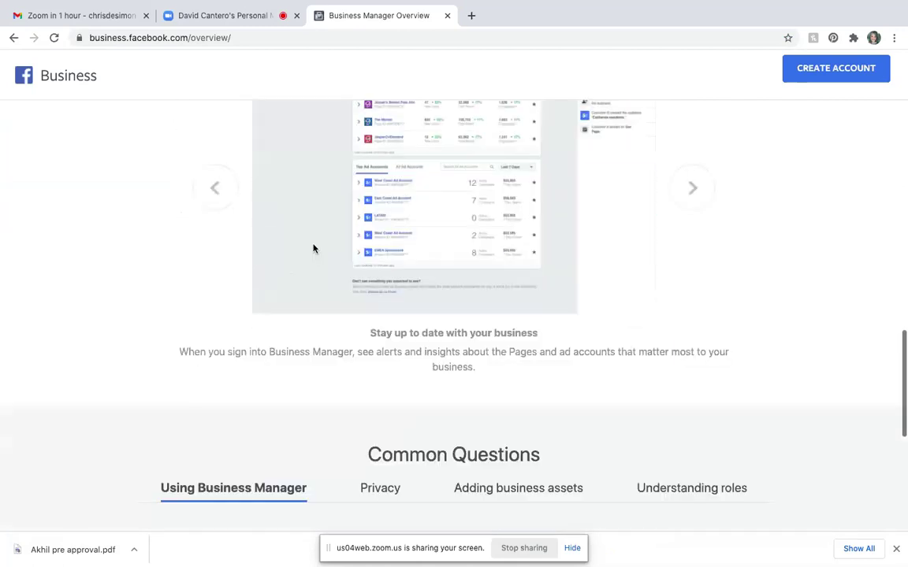
scroll(313, 249, up, 20)
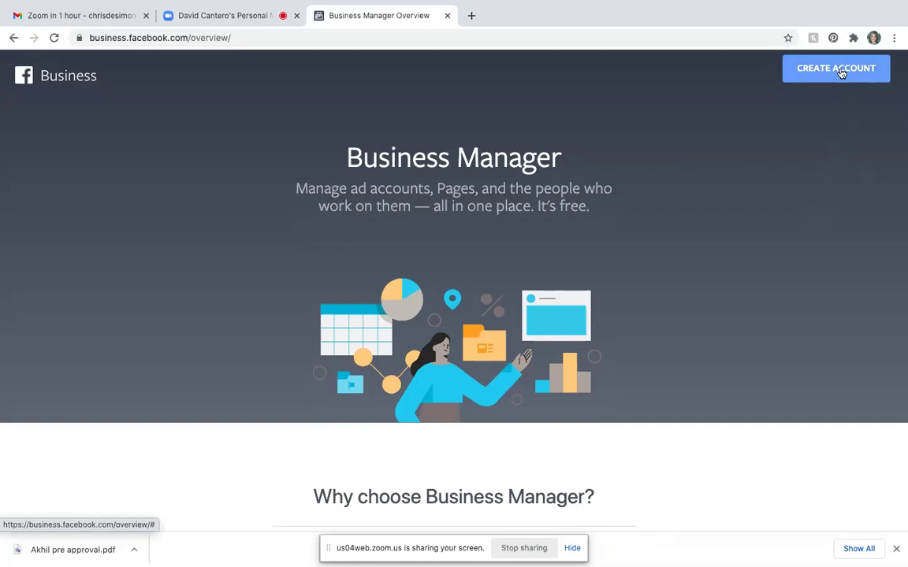
- Create a Business Manager account named 'Austin's Boutique Realtor', enter the business e-mail address, and submit
click(841, 71)
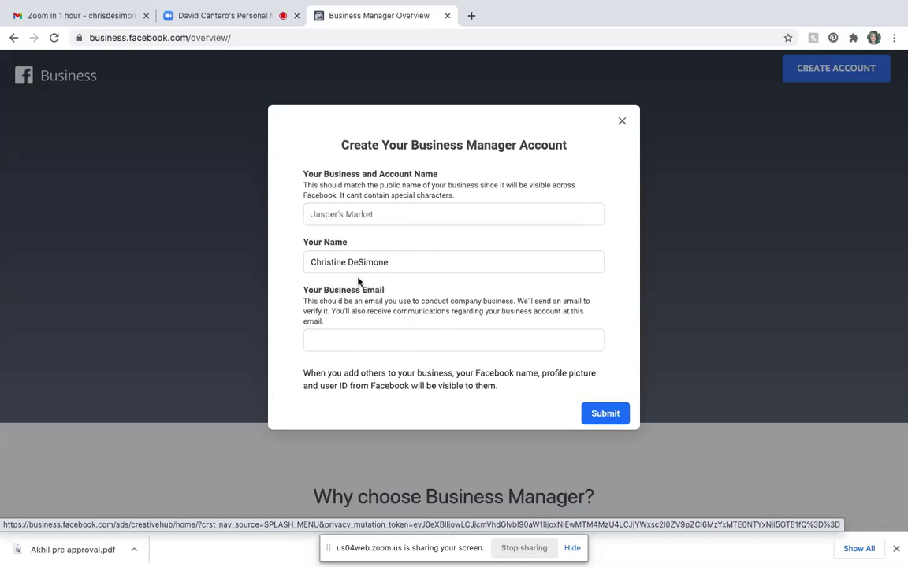
click(382, 215)
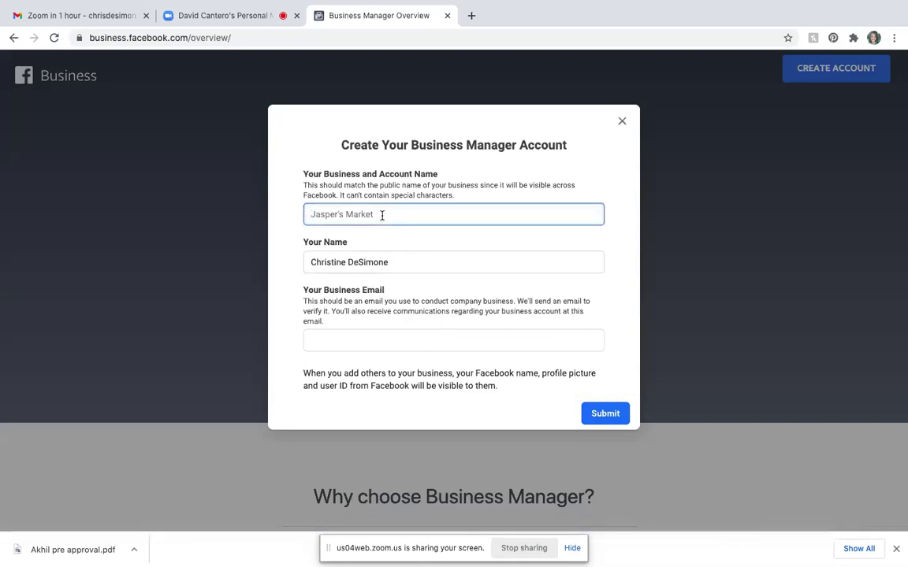
text(Austin's Boutique Realtor)
click(345, 337)
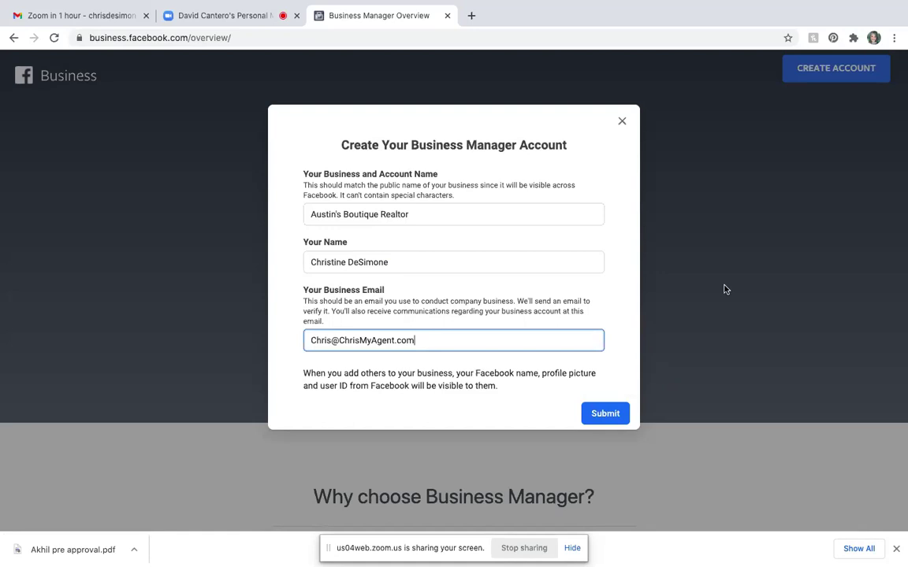
click(605, 414)
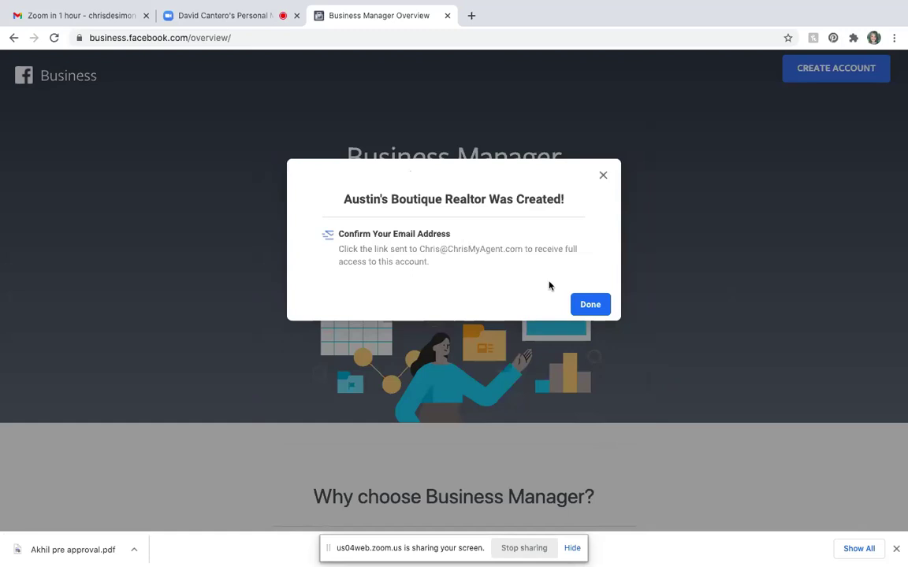
- Finish account creation, allow the site's notifications, and switch to the Gmail tab
click(590, 307)
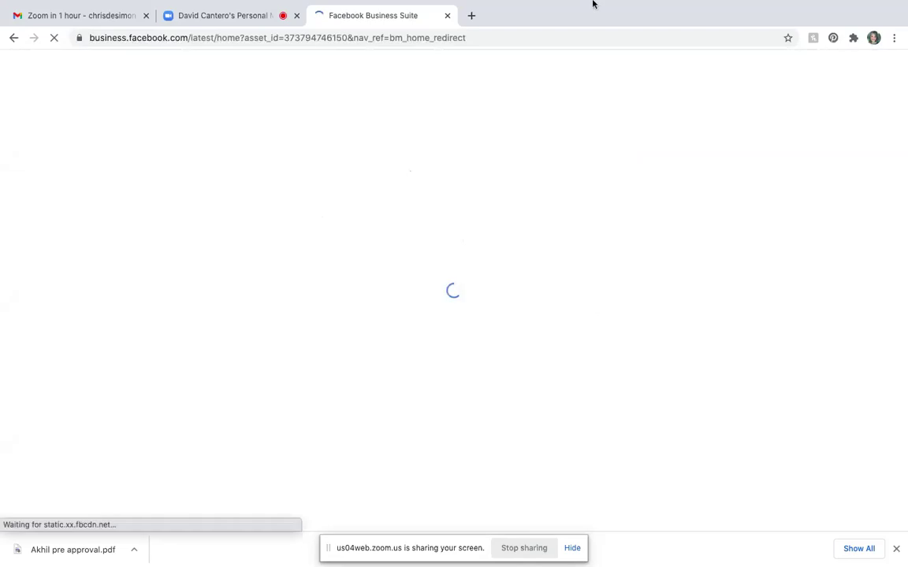
mouse_move(594, 5)
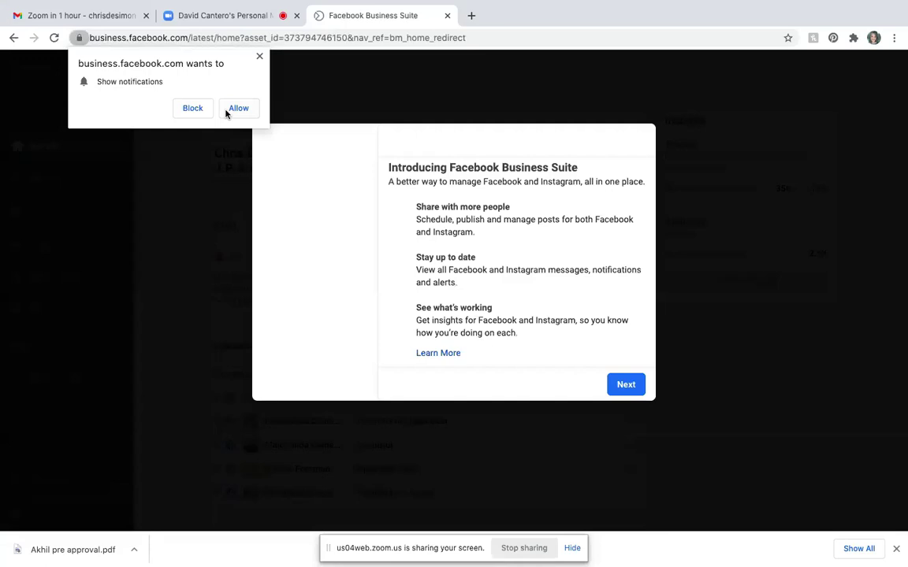
click(227, 112)
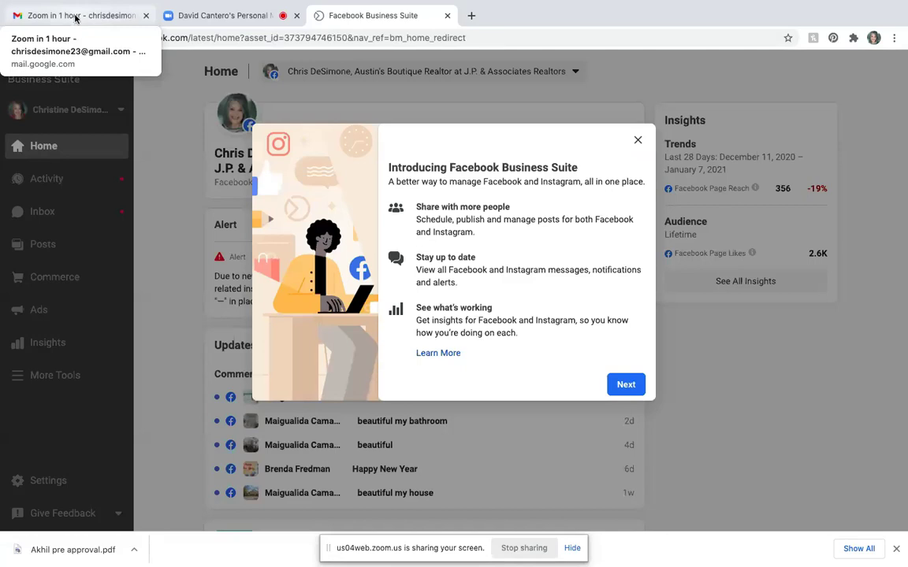
click(76, 18)
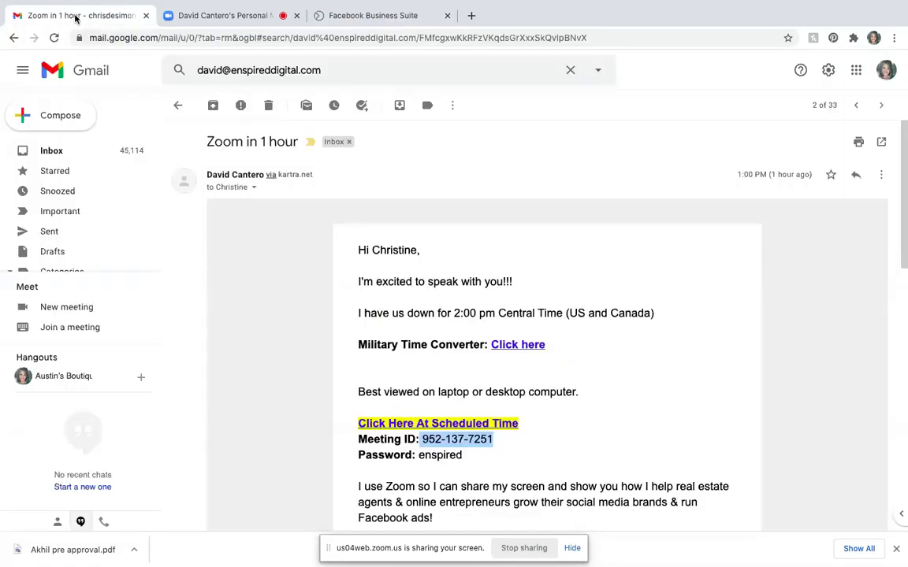
- Refresh the inbox, find Facebook's 'Confirm your business email' message under Social, and confirm it
click(59, 153)
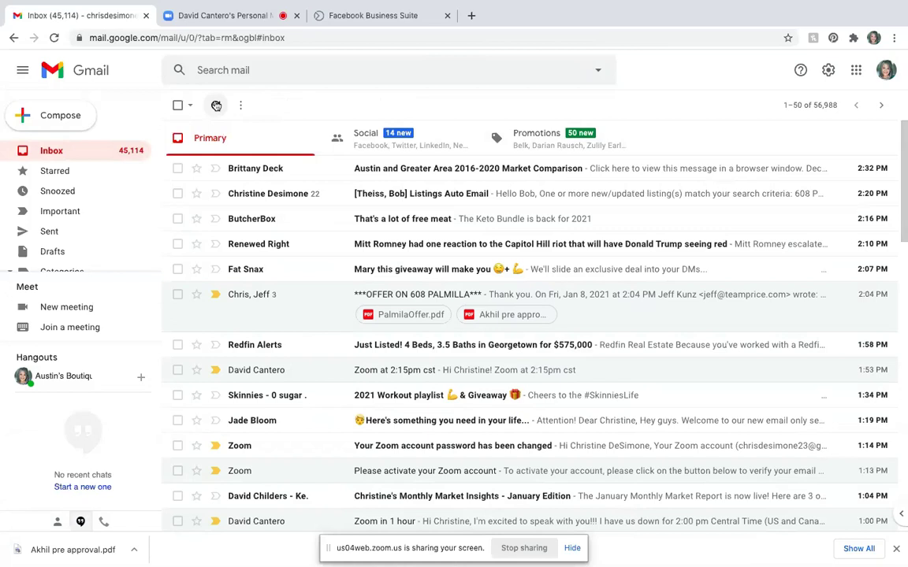
click(216, 105)
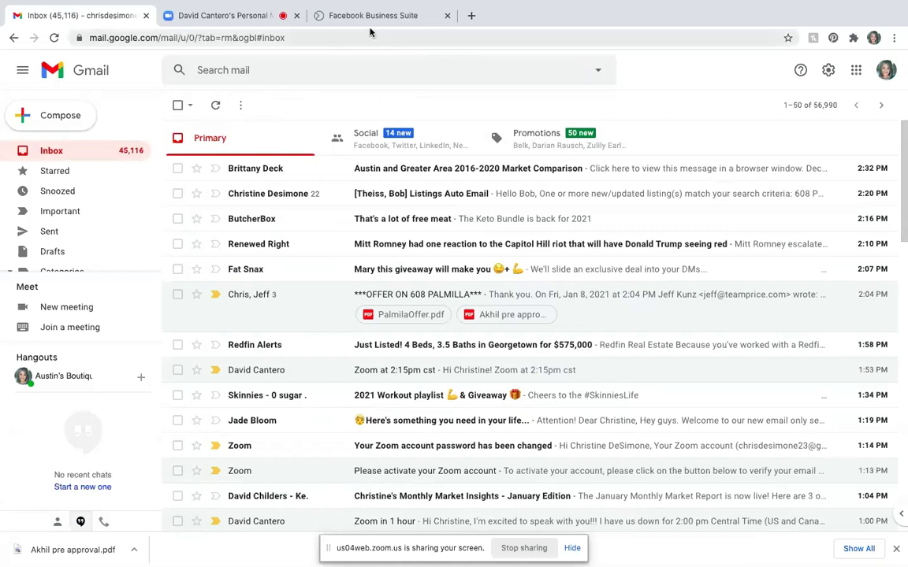
scroll(98, 179, down, 3)
scroll(100, 175, up, 3)
scroll(100, 175, down, 4)
scroll(100, 175, up, 1)
scroll(100, 175, up, 1)
click(99, 174)
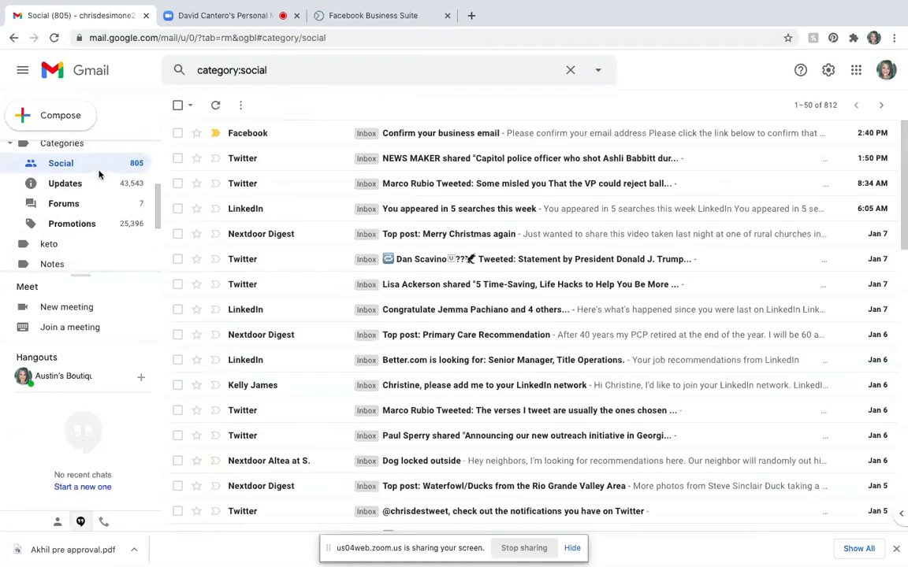
click(477, 134)
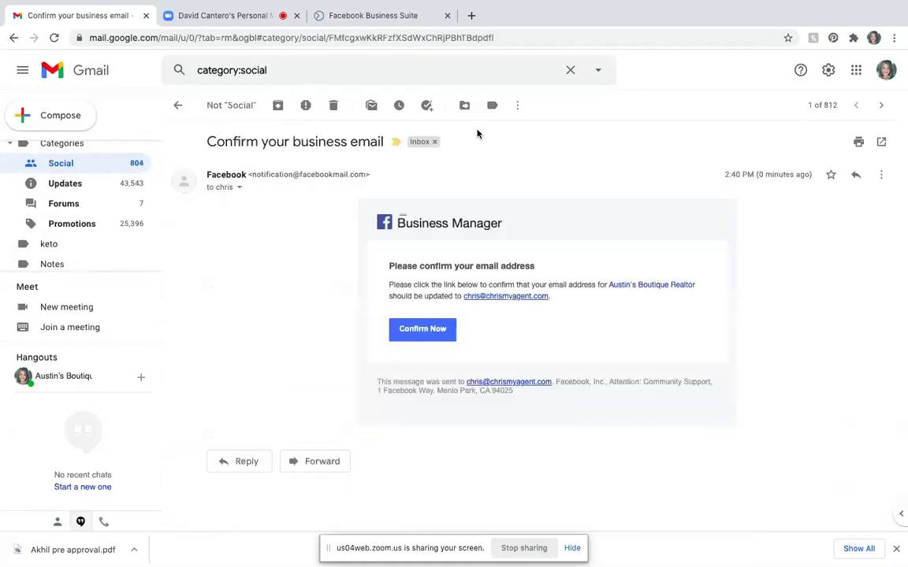
click(418, 332)
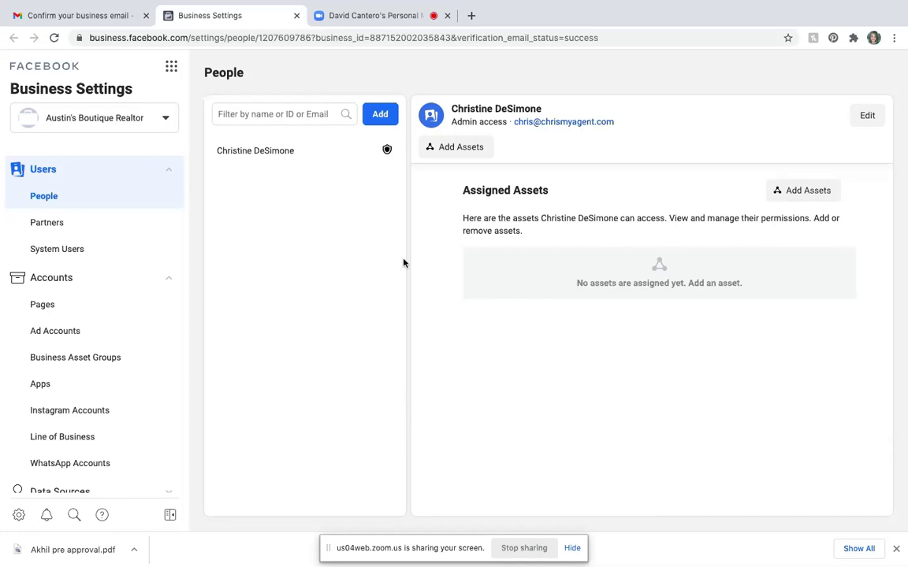
- Bookmark the page as 'Business Settings' in the Ads Manager folder
mouse_move(432, 3)
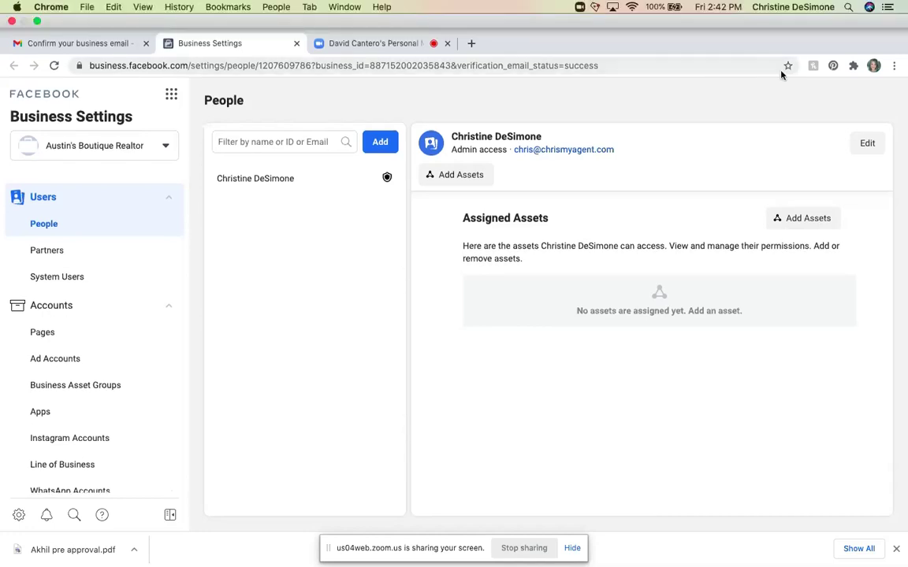
click(788, 66)
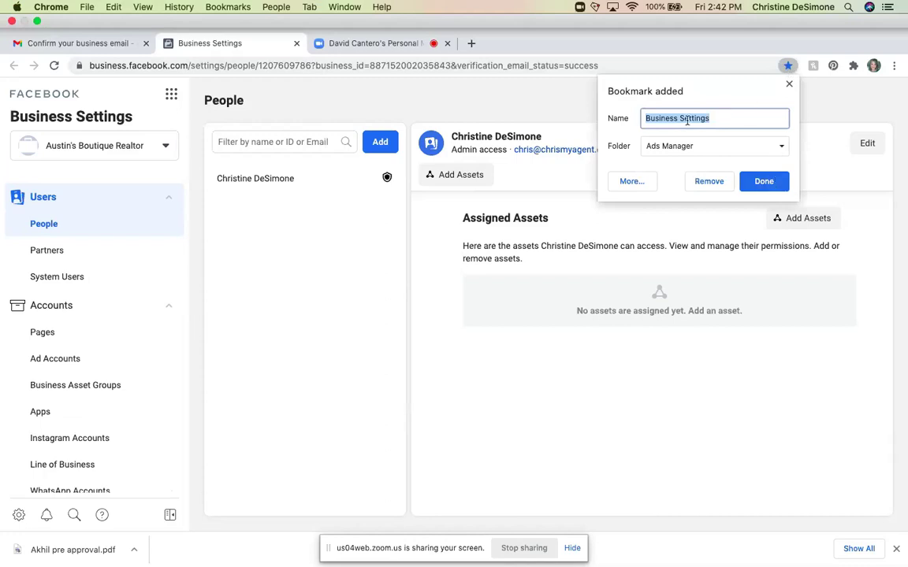
click(764, 182)
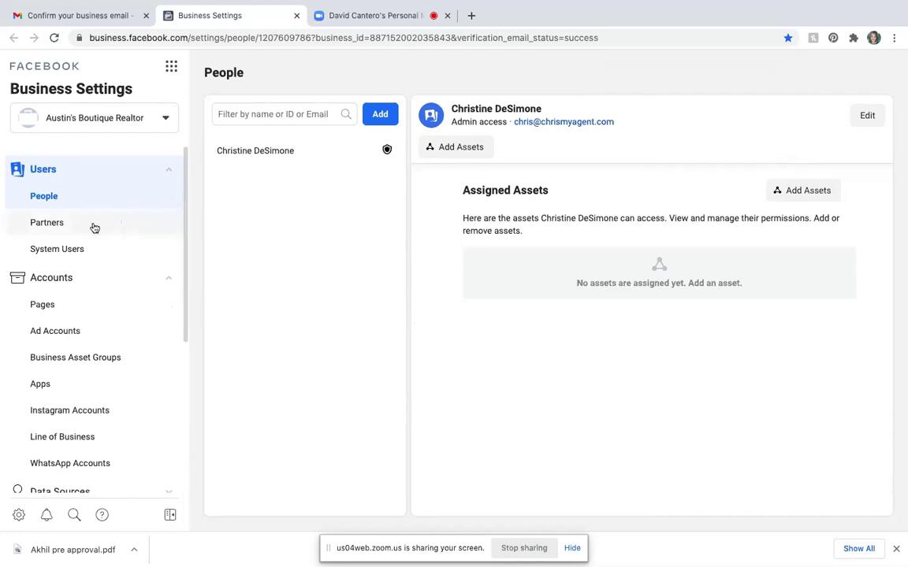
- Go to the empty Pages section and expand the Add menu
click(63, 308)
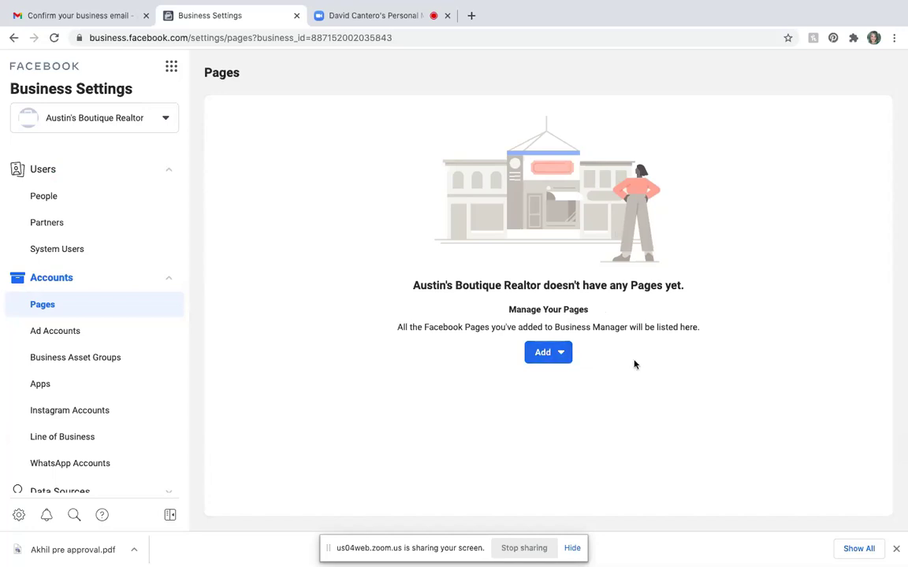
click(561, 355)
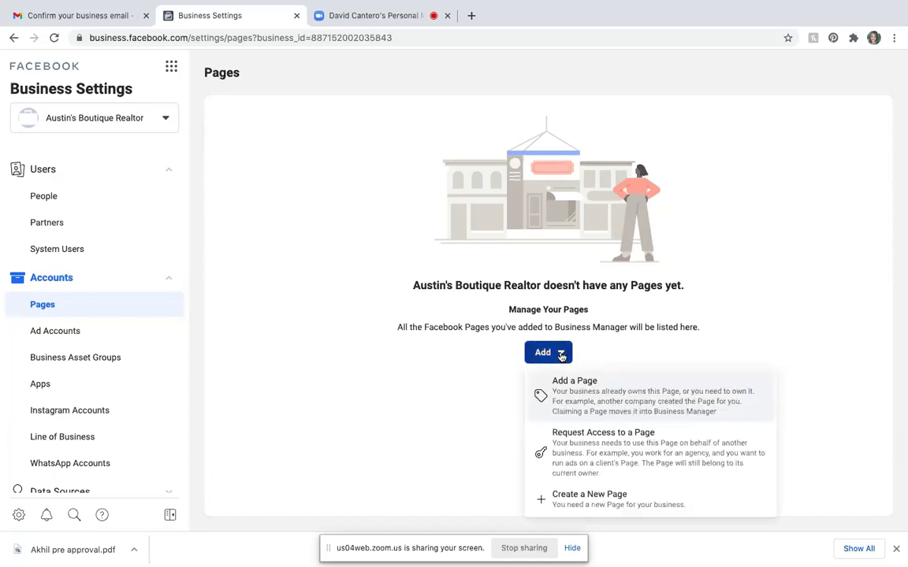
- Search for and add the existing 'Austin's Boutique Realtor' Facebook Page to the business
click(569, 397)
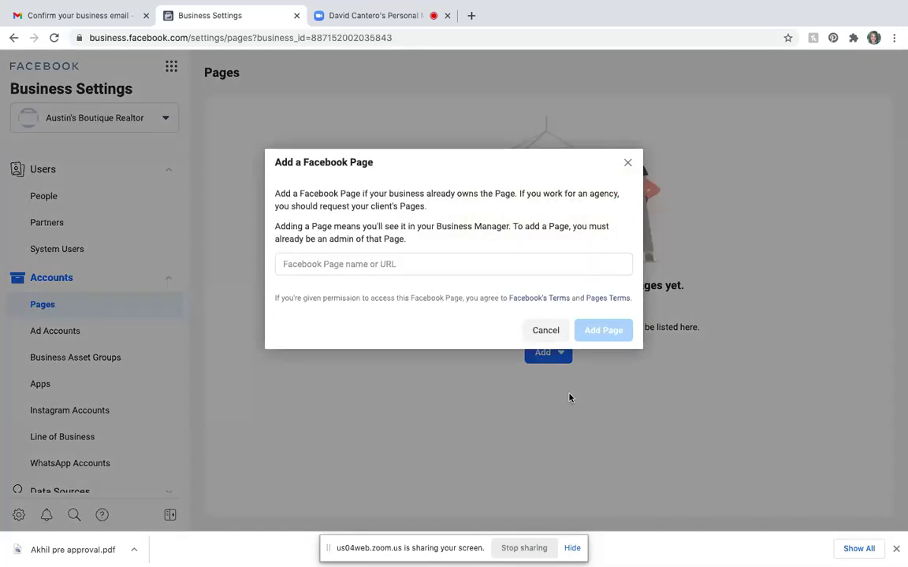
click(347, 264)
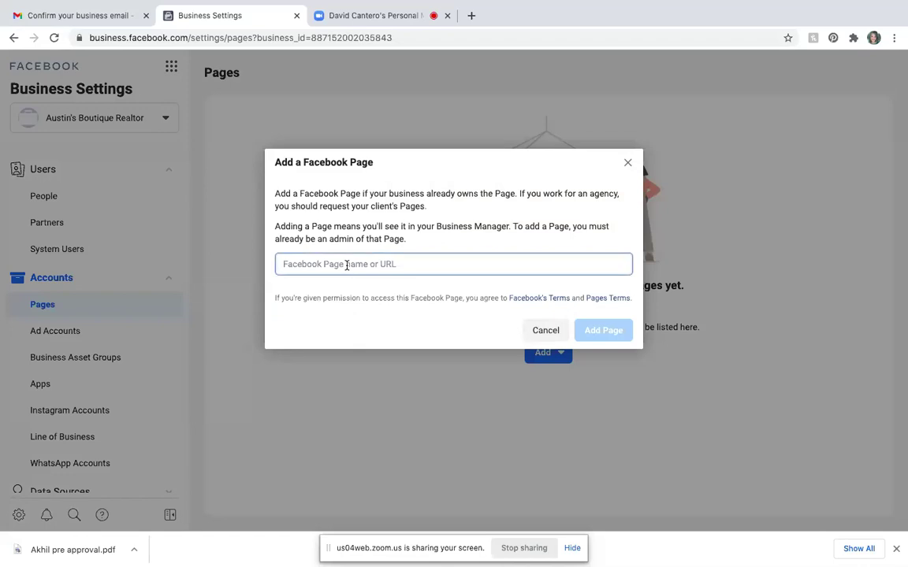
text(@Au)
key(BackSpace)
key(BackSpace)
key(BackSpace)
text(As)
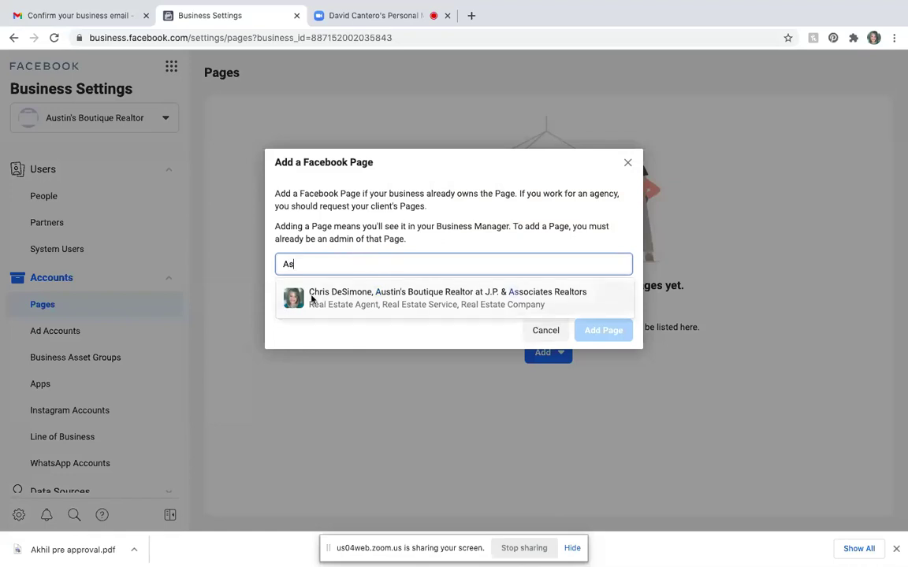
click(314, 299)
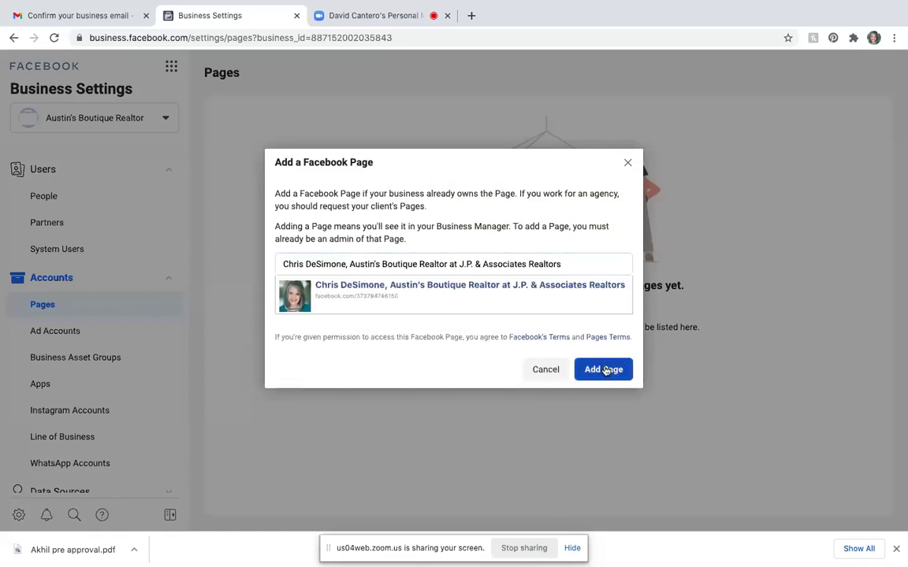
click(604, 370)
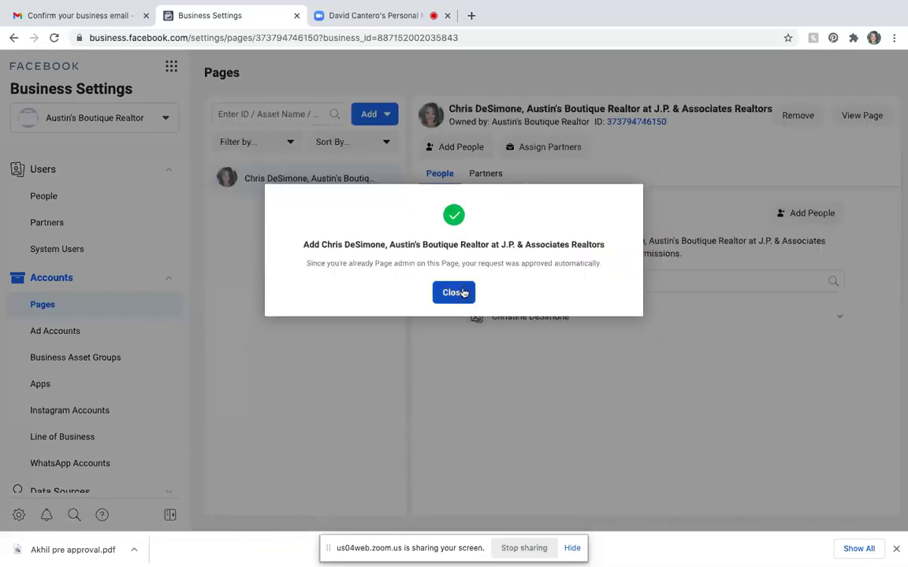
click(464, 293)
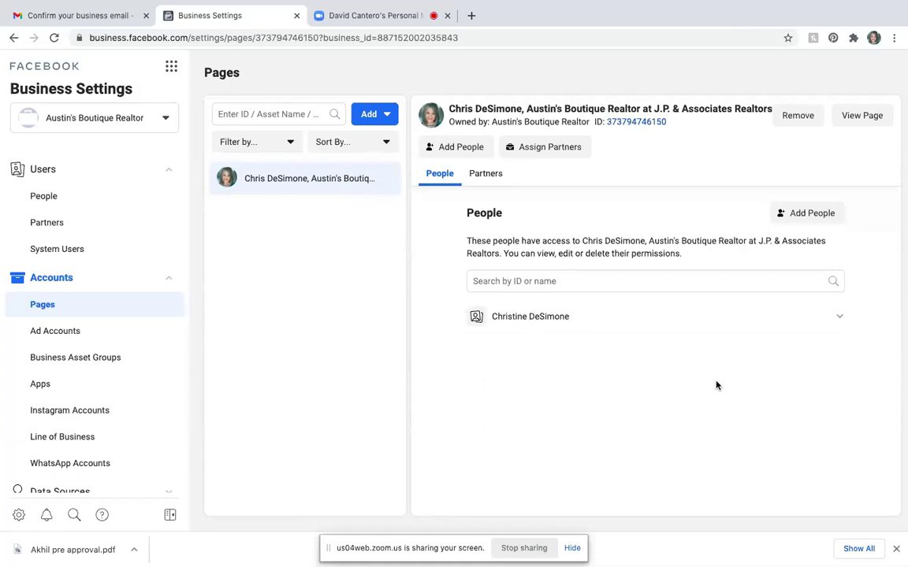
- Bookmark the Page settings view as 'Business Page Settings', then go to Ad Accounts
click(788, 39)
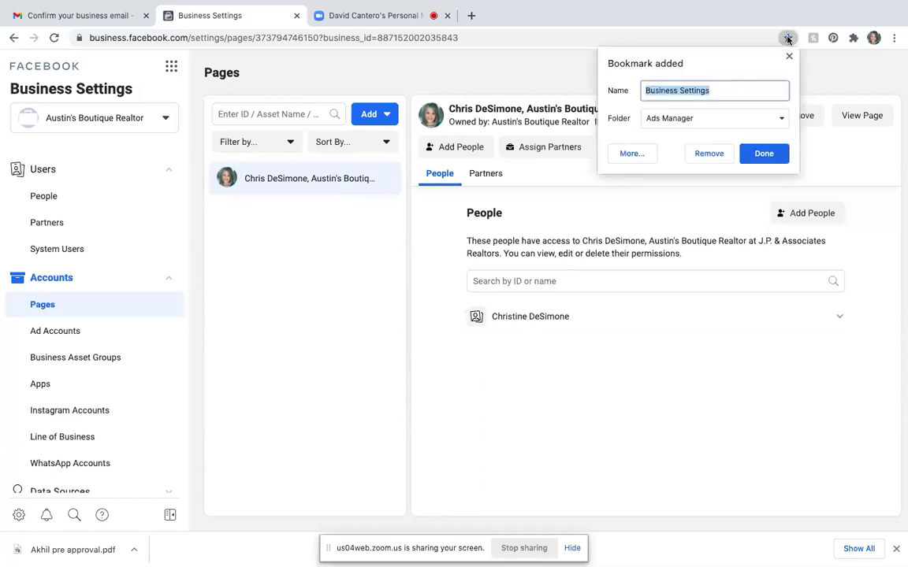
text(Busi)
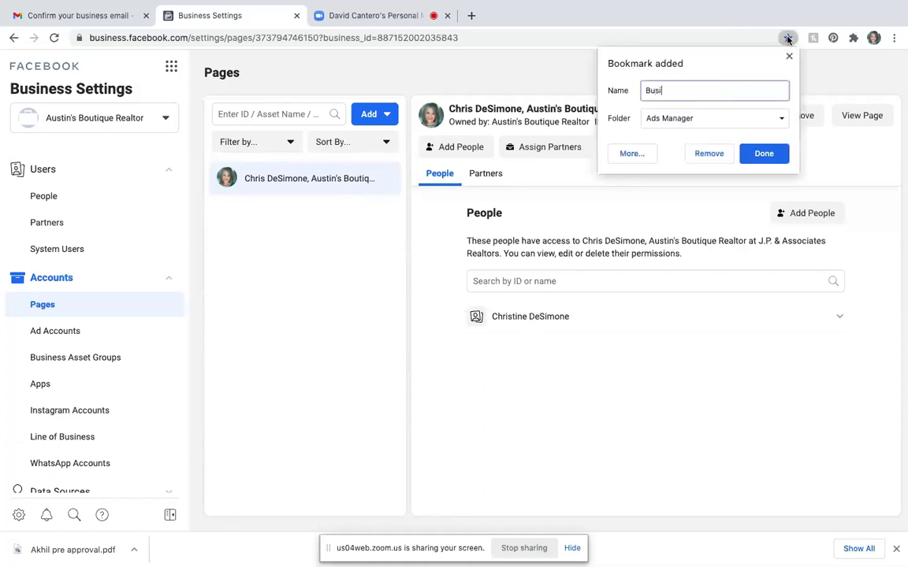
text(ness Page Settings)
click(764, 153)
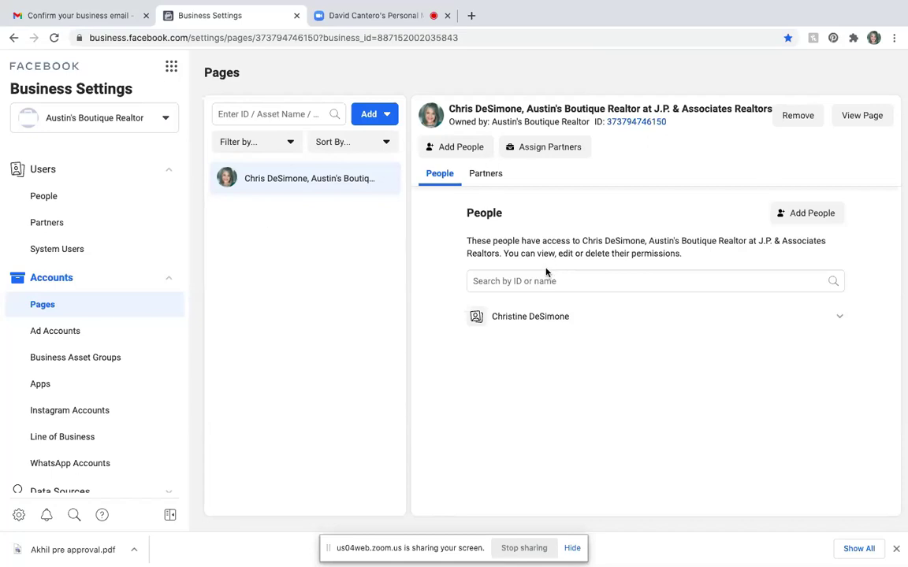
click(75, 333)
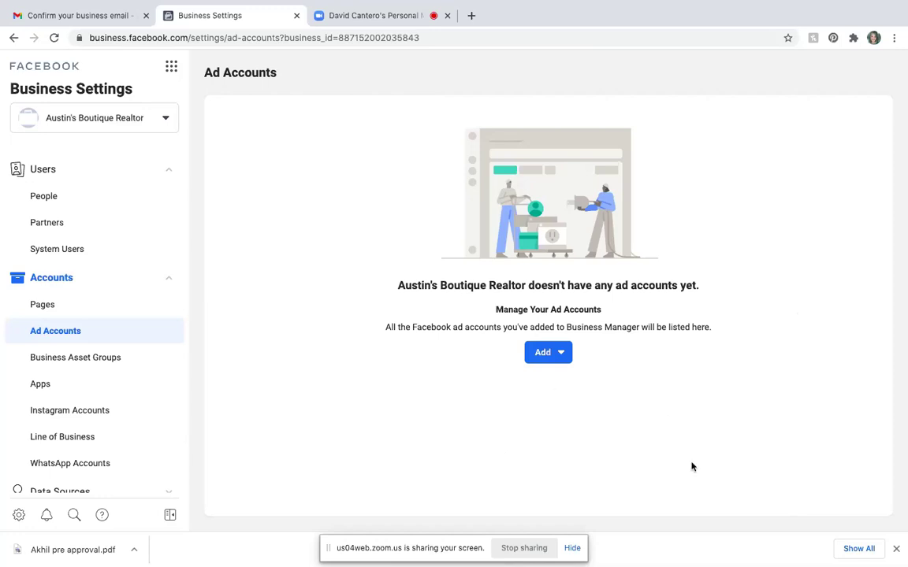
- Create a new ad account named 'Austin's Boutique Realtor', marked as used for my own business
click(544, 352)
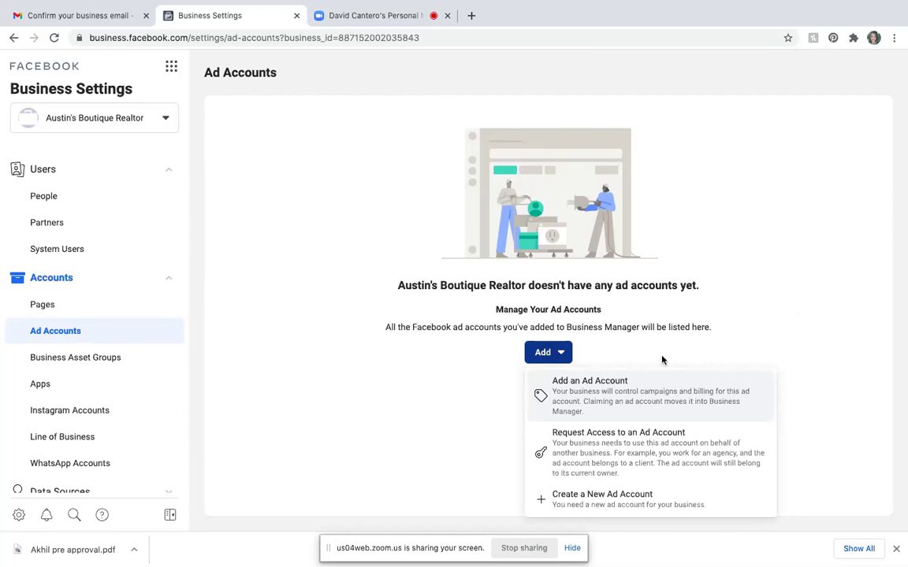
click(591, 505)
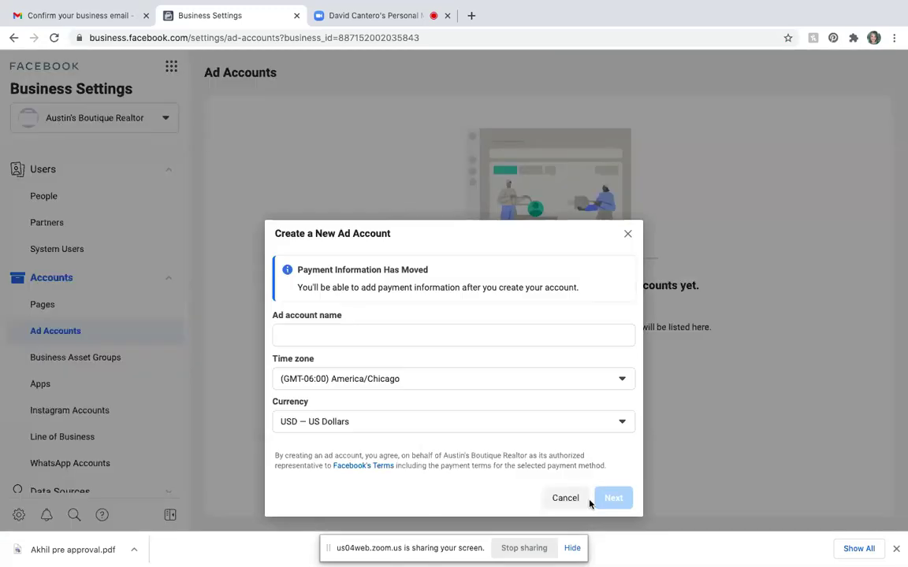
click(440, 334)
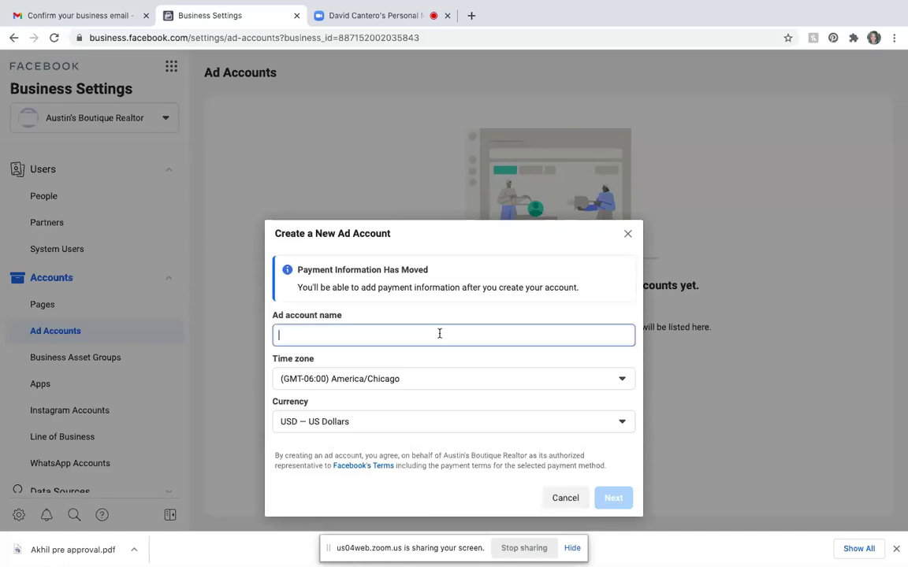
text(Austin)
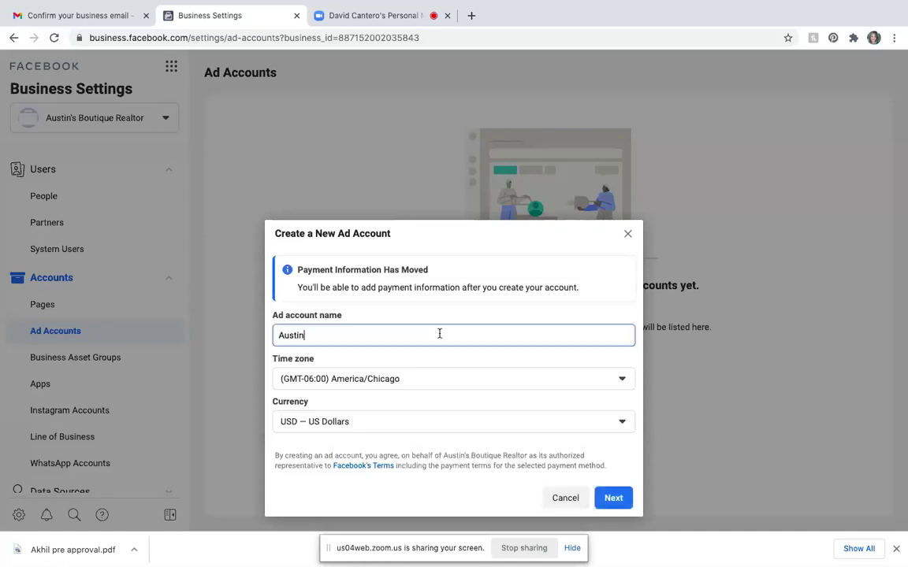
text('s Boutique Realtor)
click(613, 498)
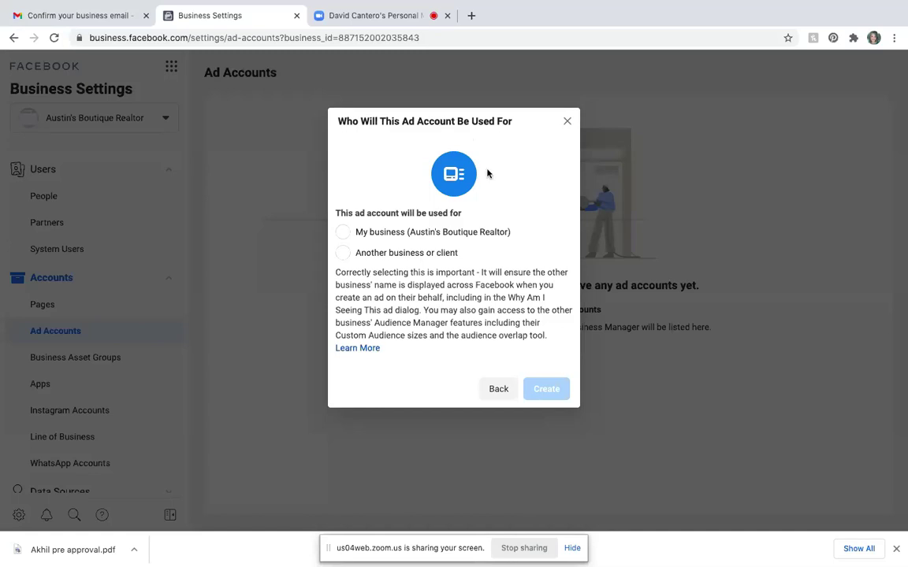
click(342, 236)
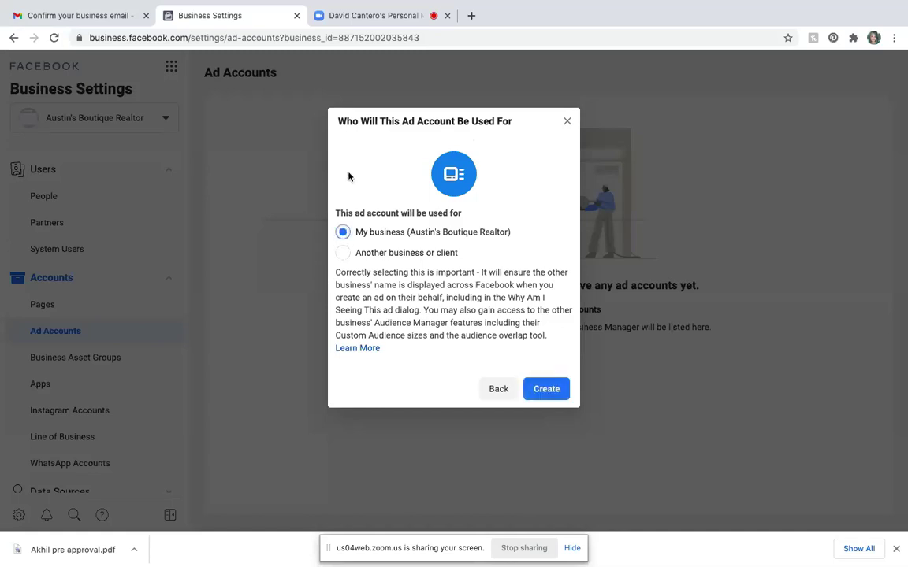
click(546, 391)
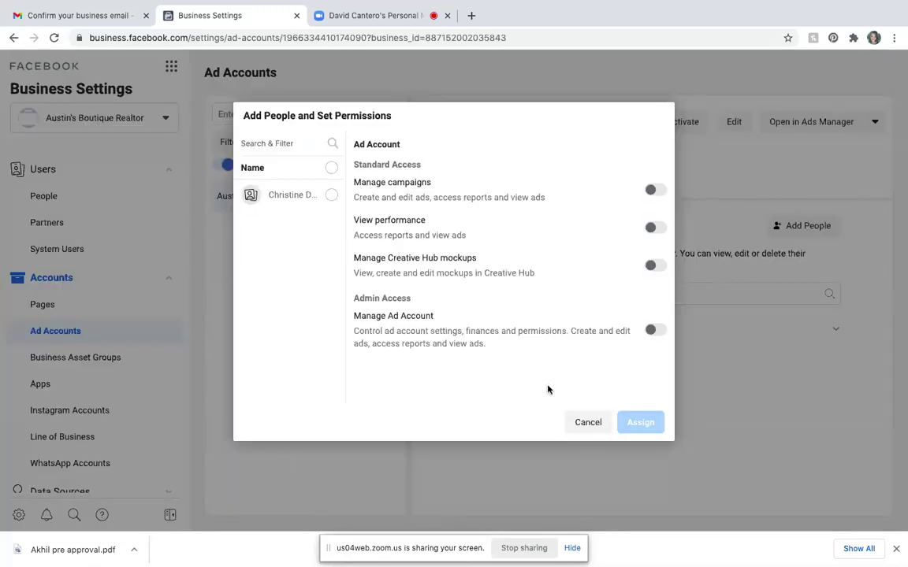
- Assign the business admin full Manage Ad Account permission, then proceed to add payment info
click(331, 198)
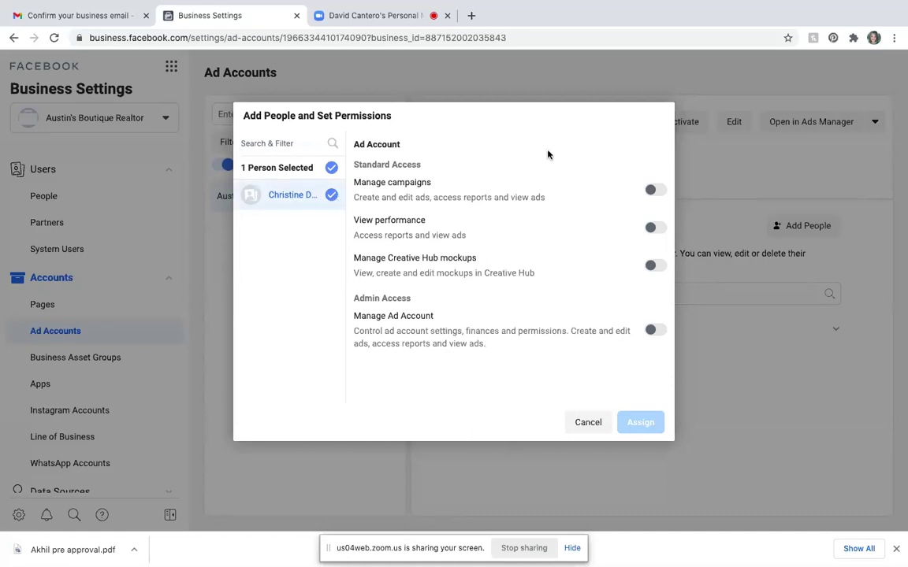
click(656, 330)
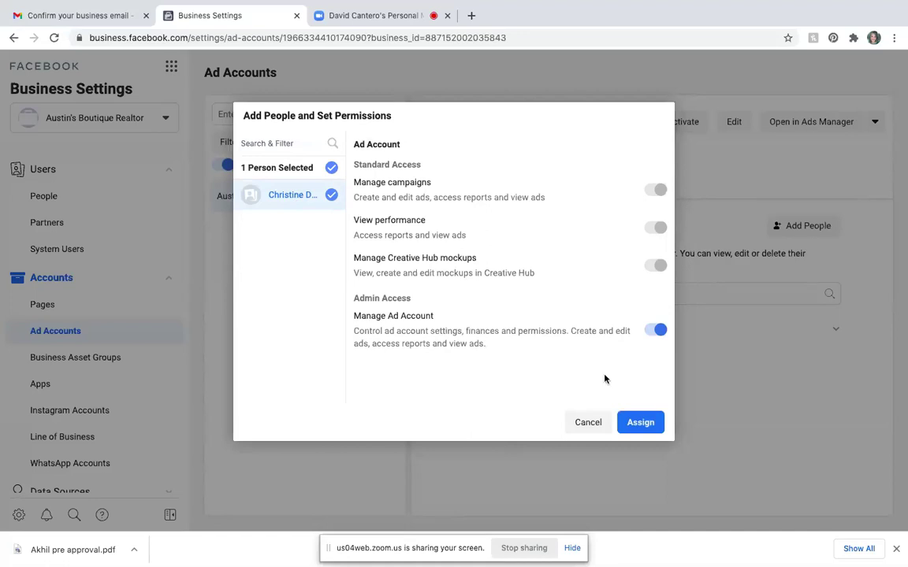
click(640, 422)
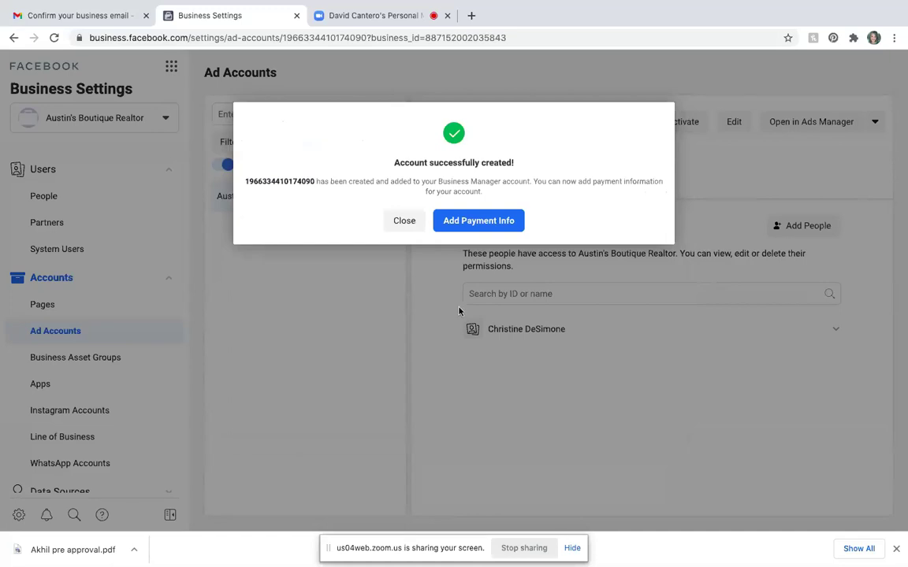
click(504, 228)
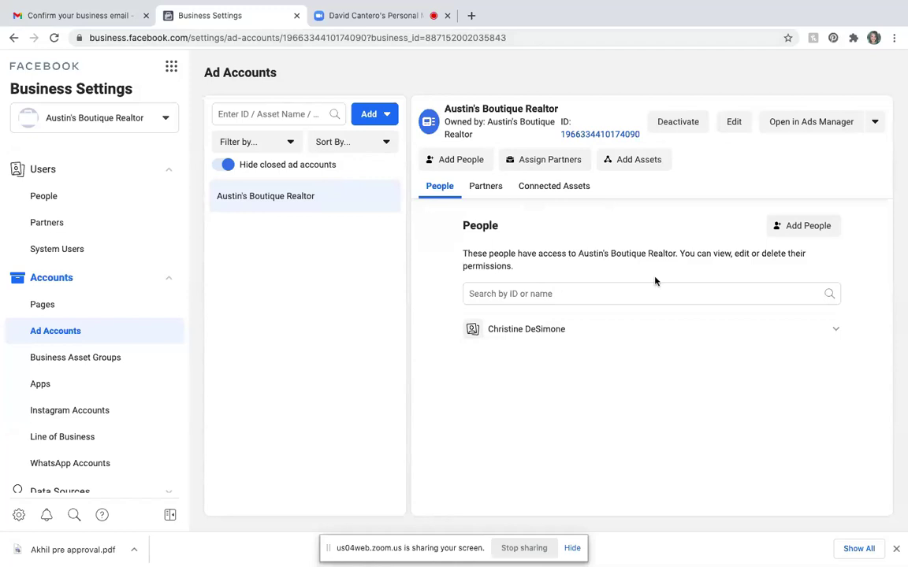
- Bookmark the Ad Accounts page as 'Ad Account' in the Ads Manager folder
click(788, 38)
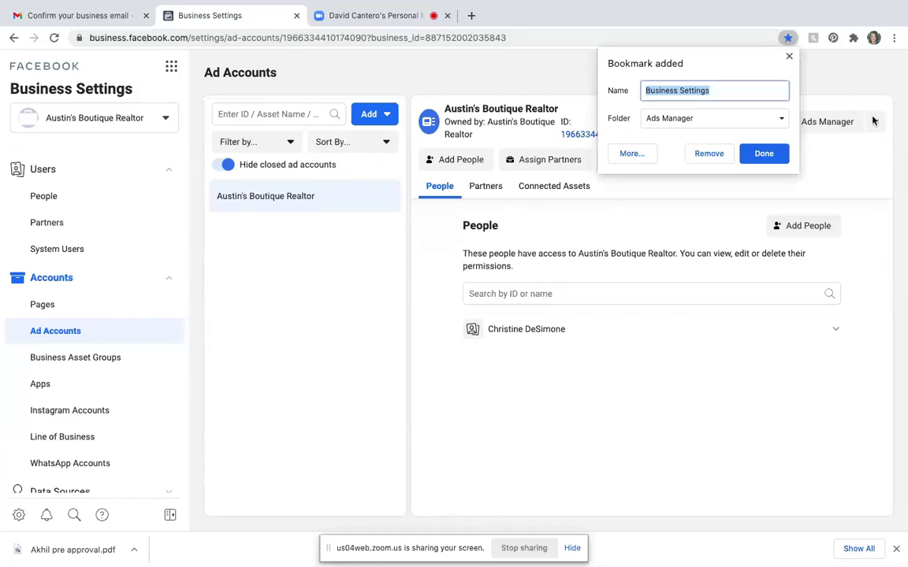
key(BackSpace)
text(A)
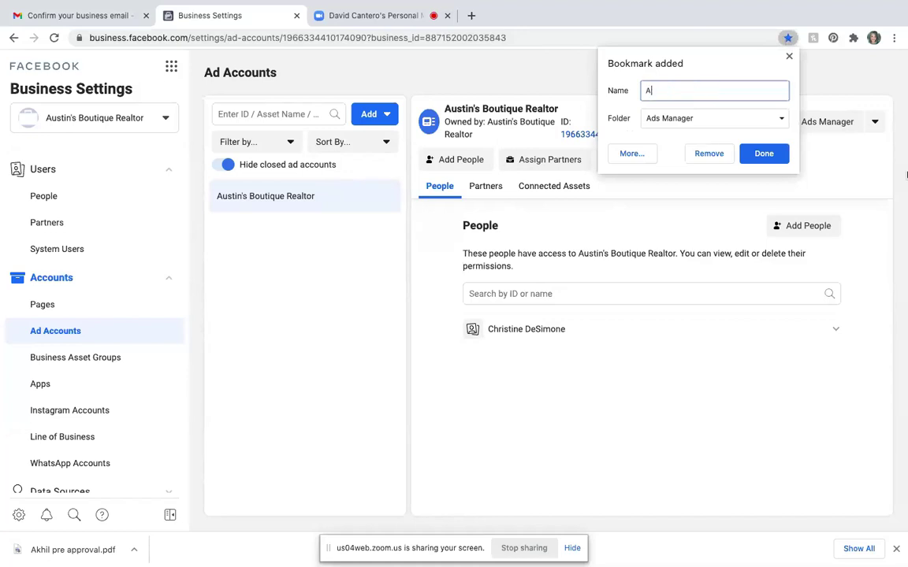
text(d Account)
click(764, 155)
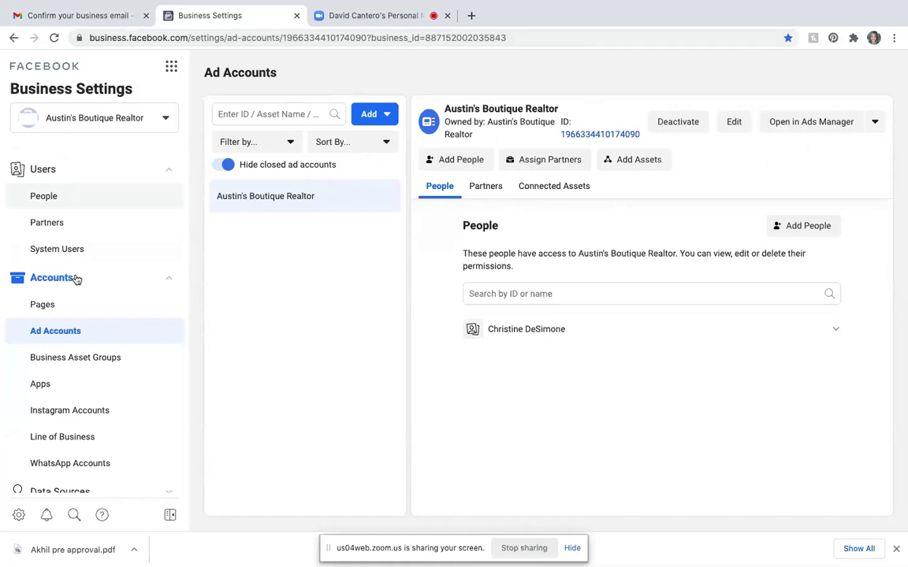
- Connect the business's Instagram account through Instagram login and assign it the Austin's Boutique Realtor ad account
click(100, 413)
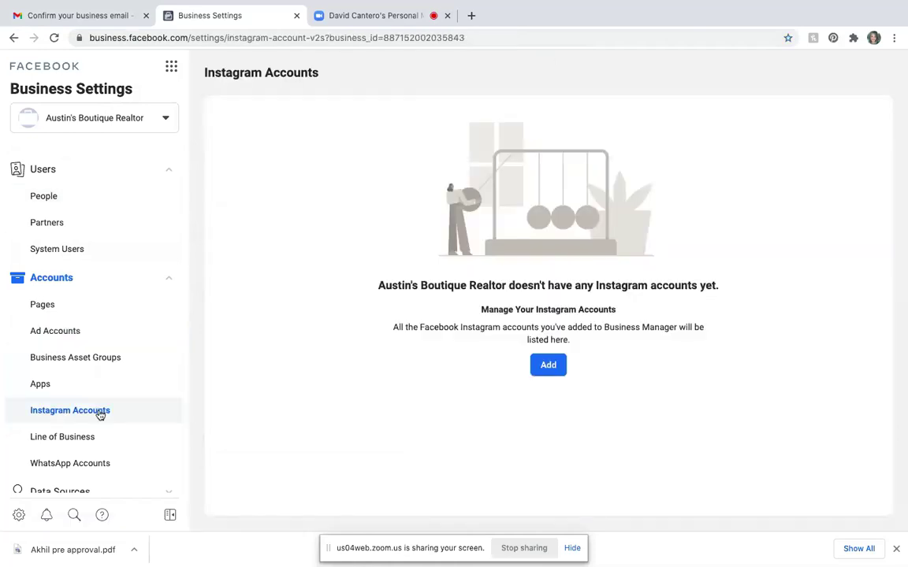
click(547, 365)
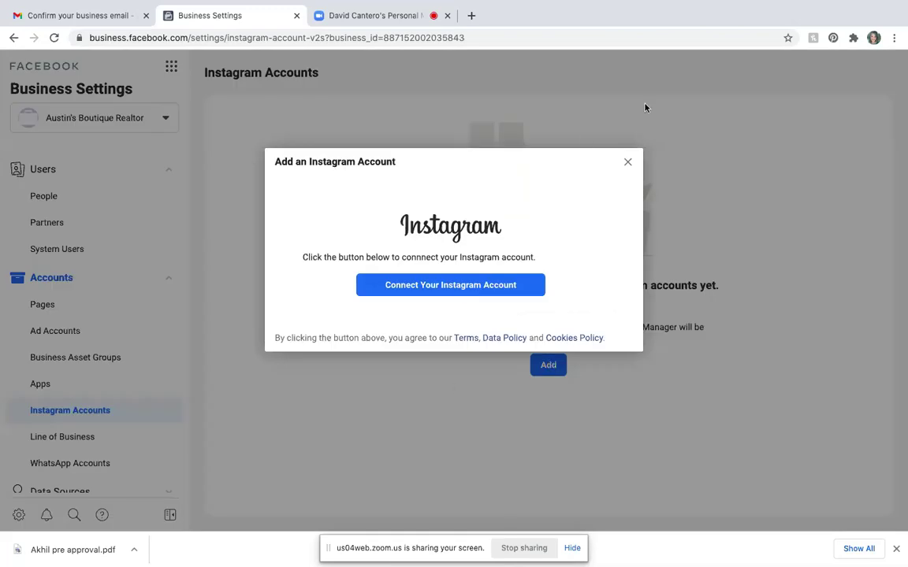
click(462, 294)
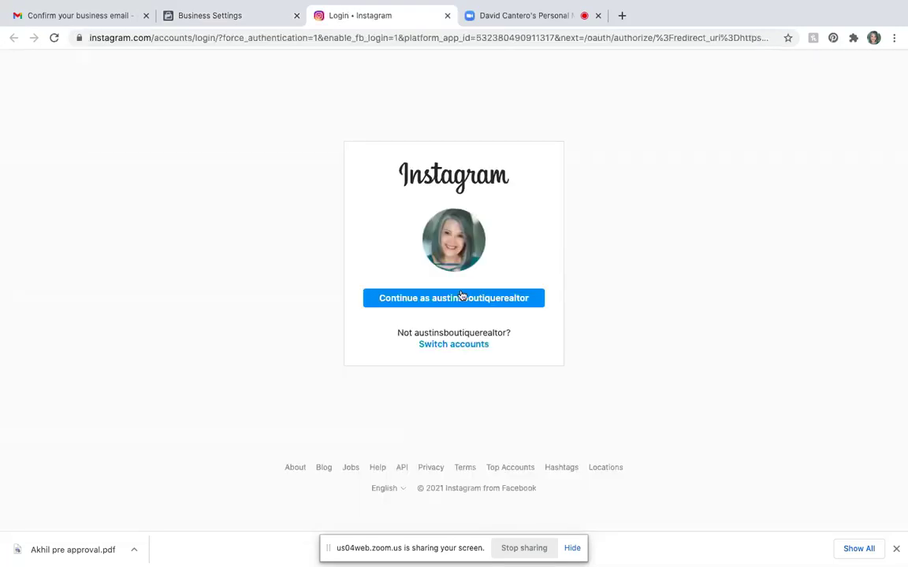
click(465, 305)
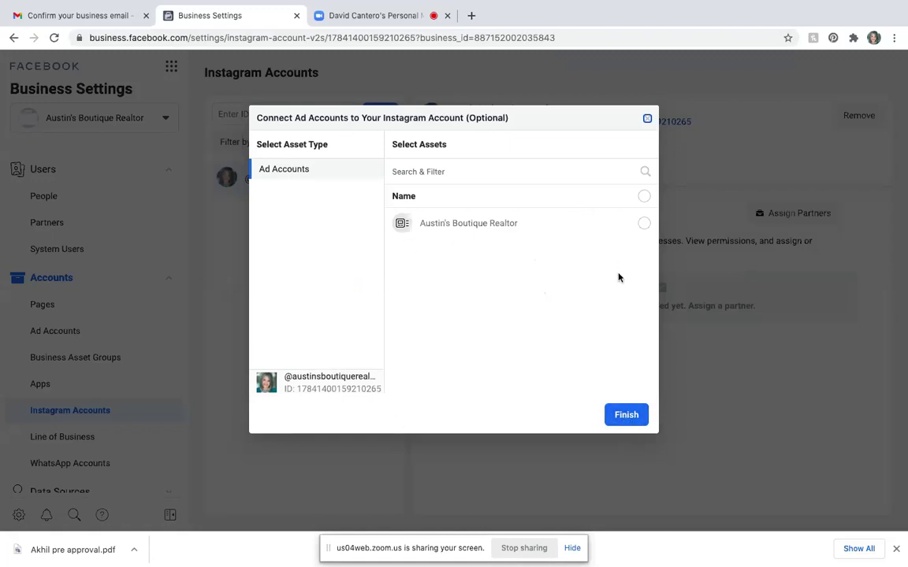
click(644, 224)
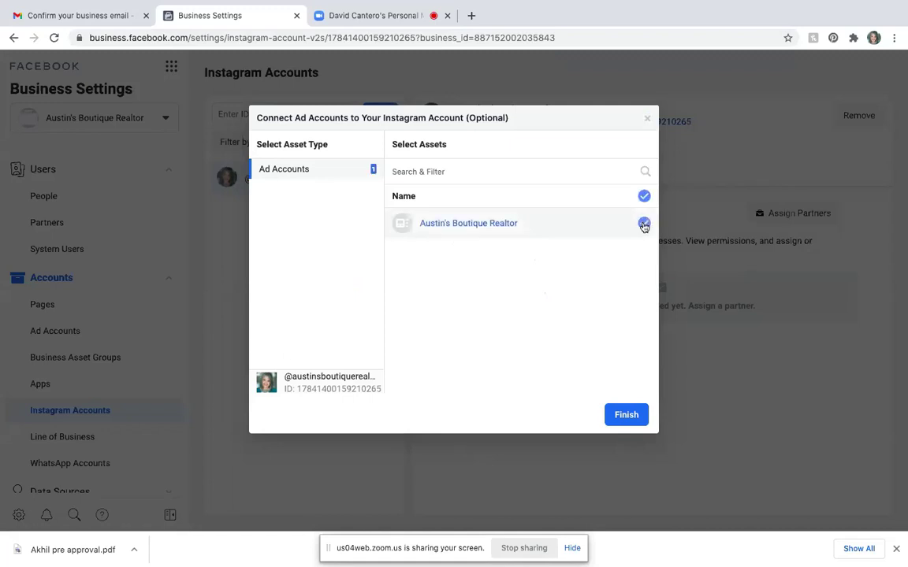
click(618, 416)
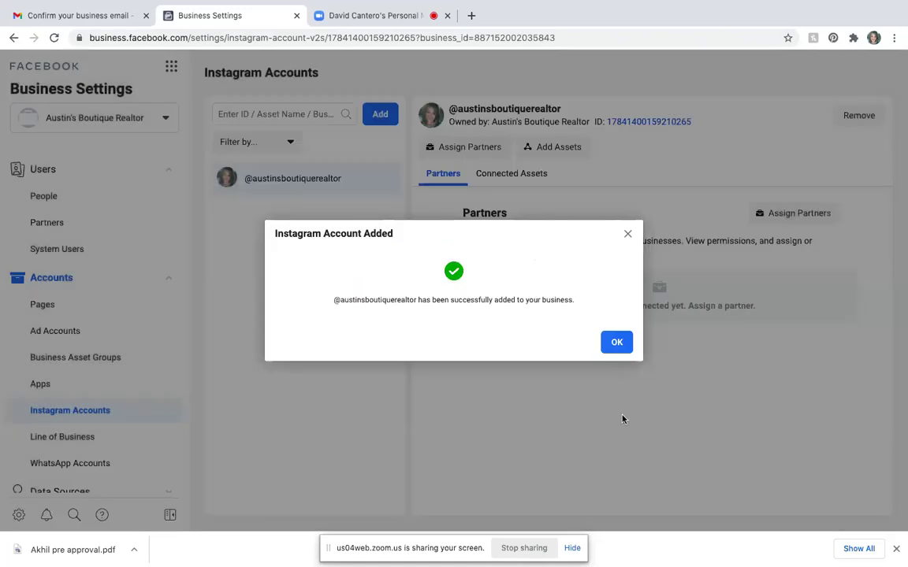
click(616, 343)
mouse_move(744, 4)
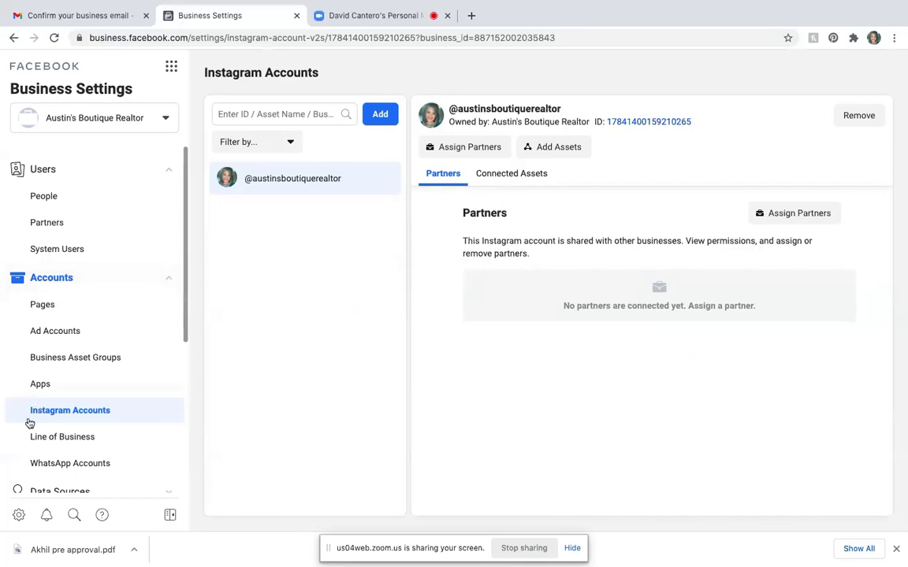
- Enter 'Austin's Boutique Realtor' as the legal business name in the Business Info details
scroll(29, 423, down, 1)
scroll(29, 423, down, 6)
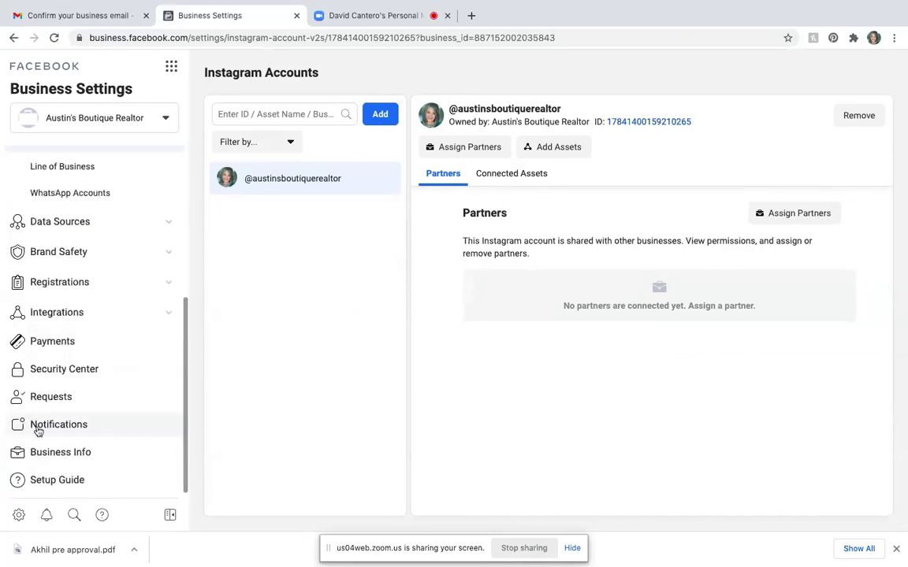
click(63, 458)
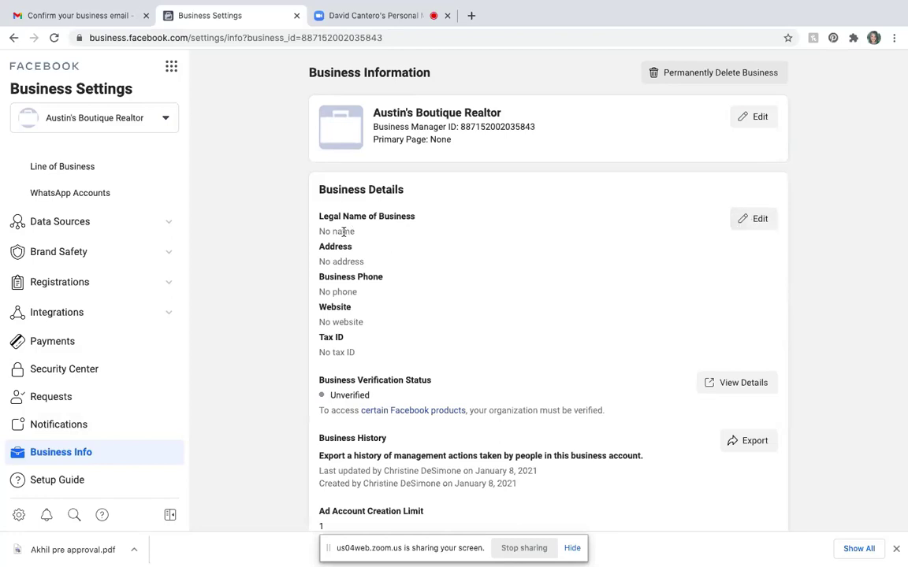
click(751, 221)
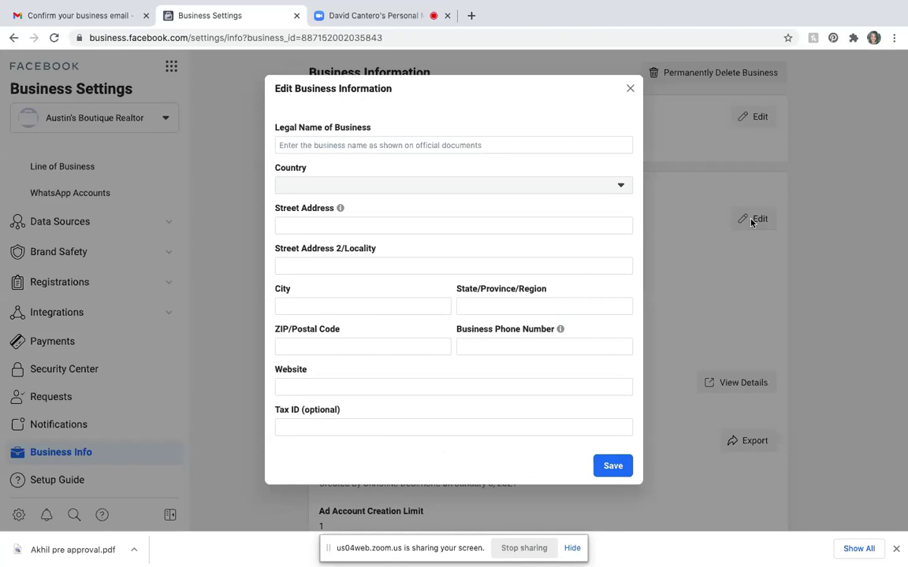
click(380, 149)
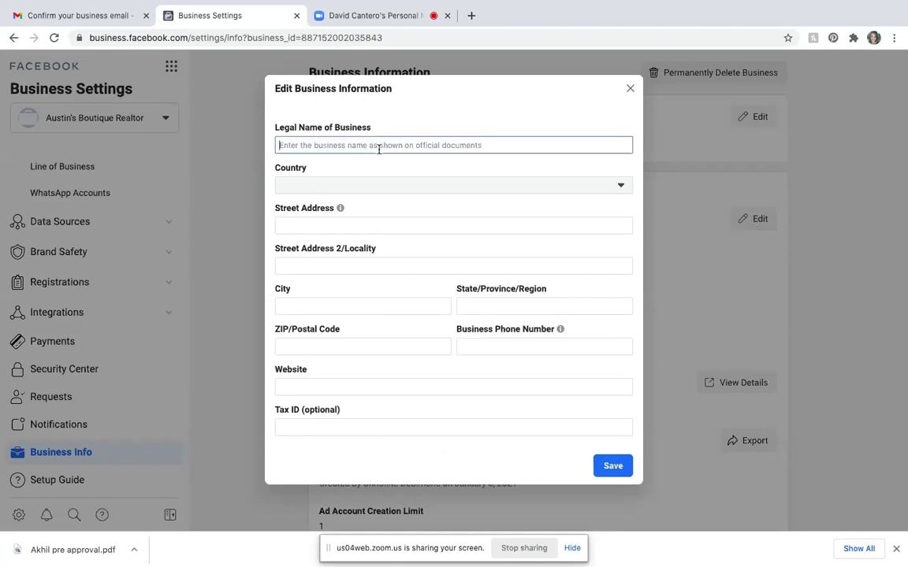
text(Austin's)
key(BackSpace)
key(BackSpace)
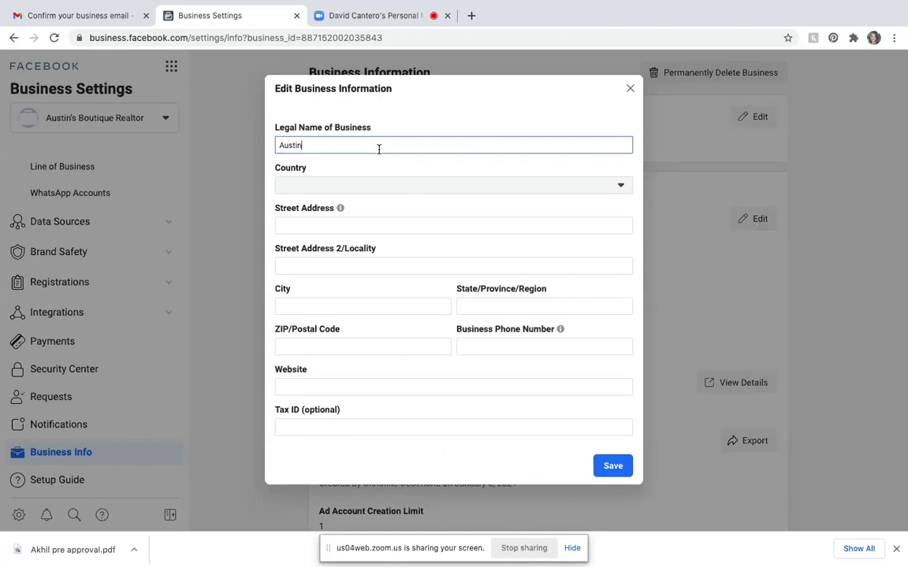
text('s Boutique Realtor)
click(299, 193)
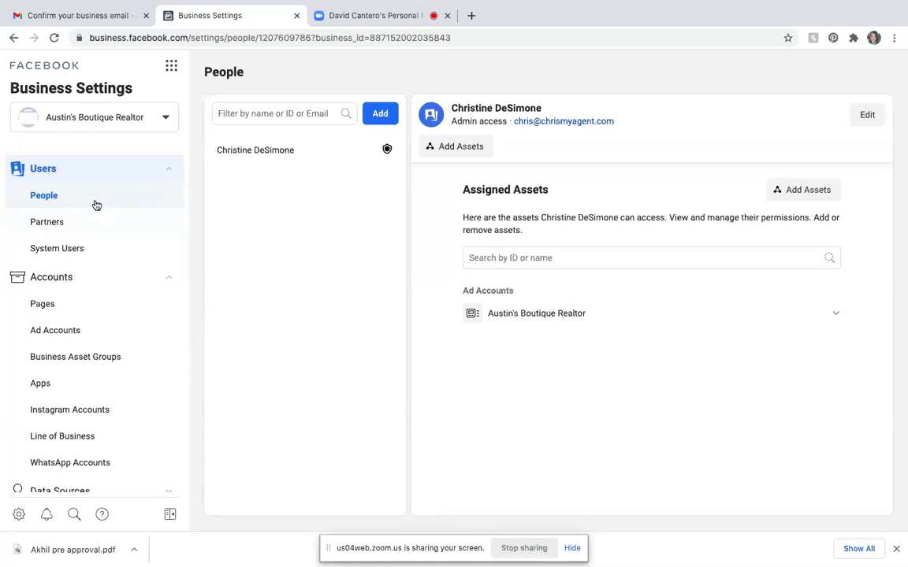
- Review the Pages and Ad Accounts settings, then go to Ads Manager from Business Tools
scroll(97, 283, down, 2)
scroll(97, 283, down, 3)
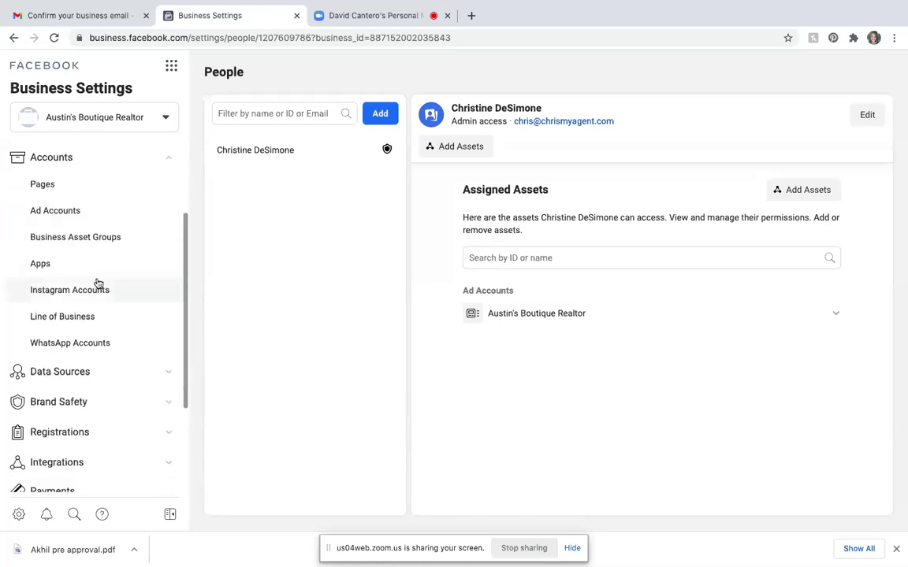
scroll(97, 283, up, 2)
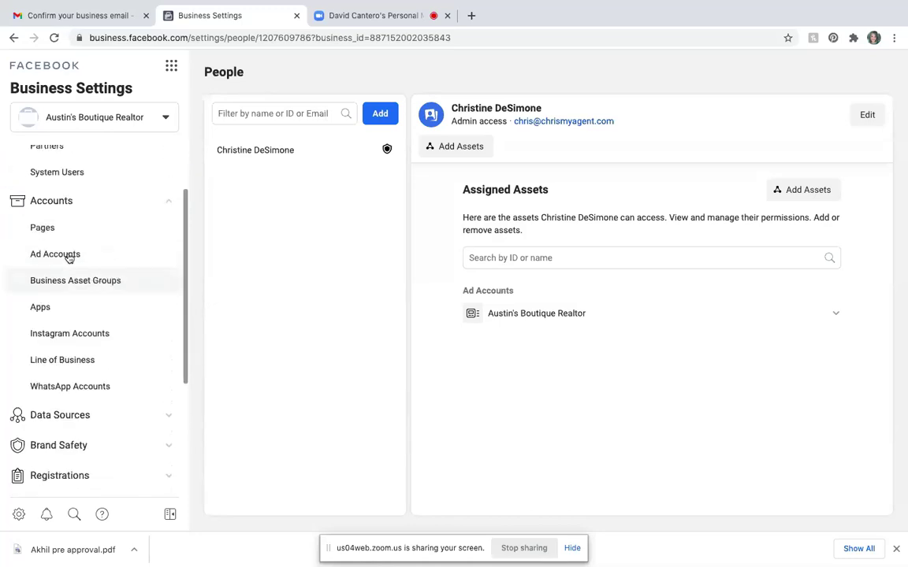
click(62, 238)
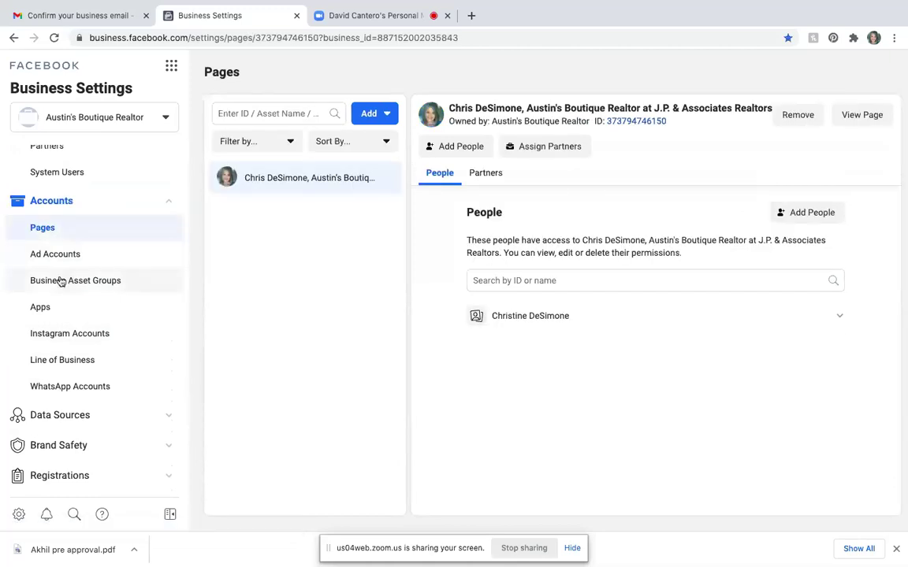
click(61, 257)
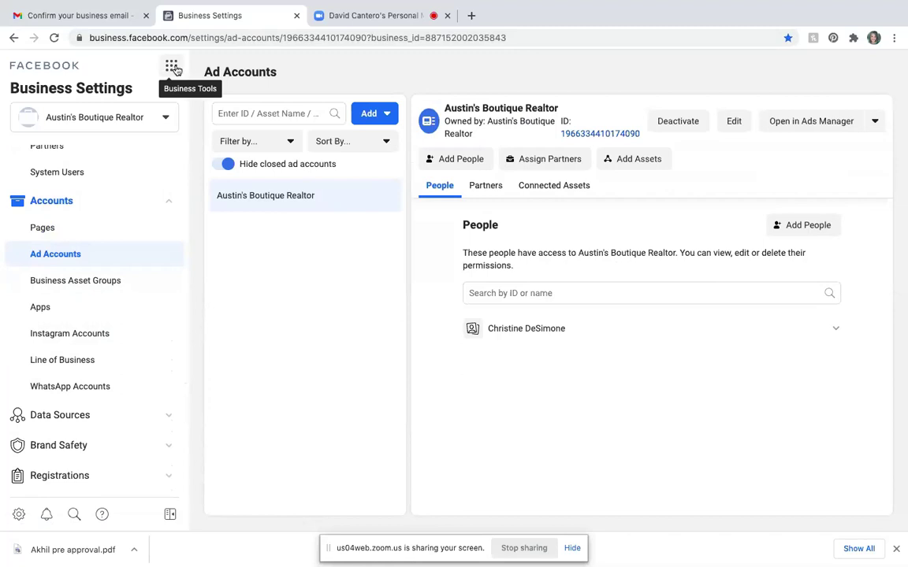
click(173, 68)
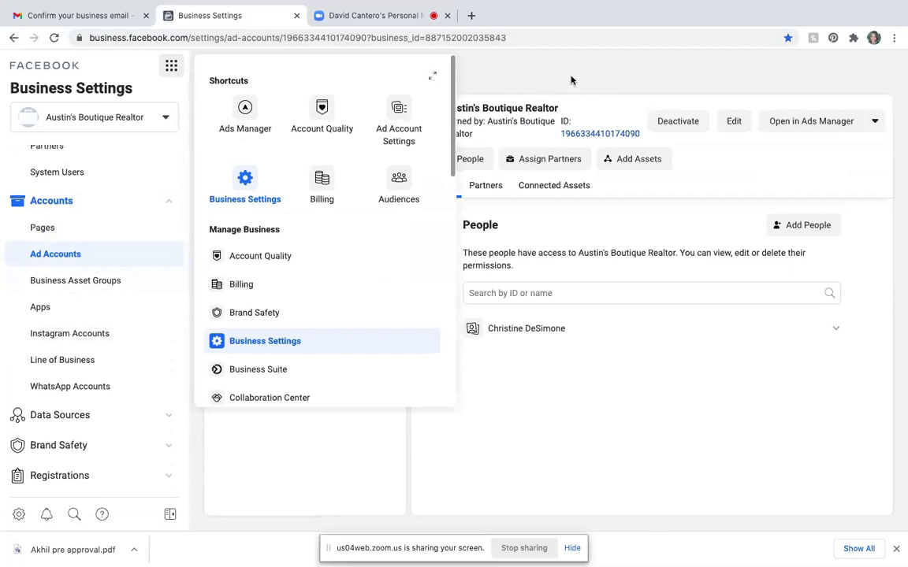
click(246, 112)
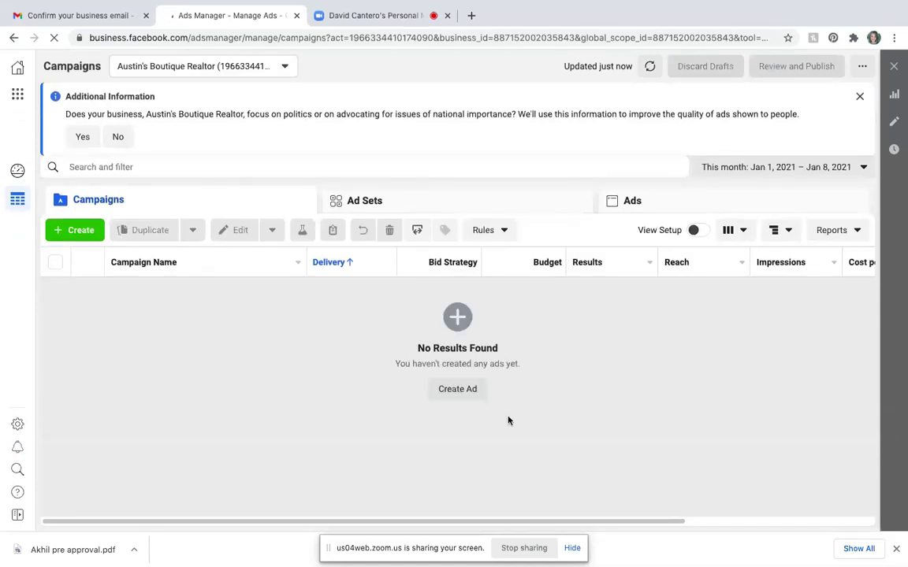
- Answer No to the political-issues question and list all available ad accounts
scroll(737, 385, right, 1)
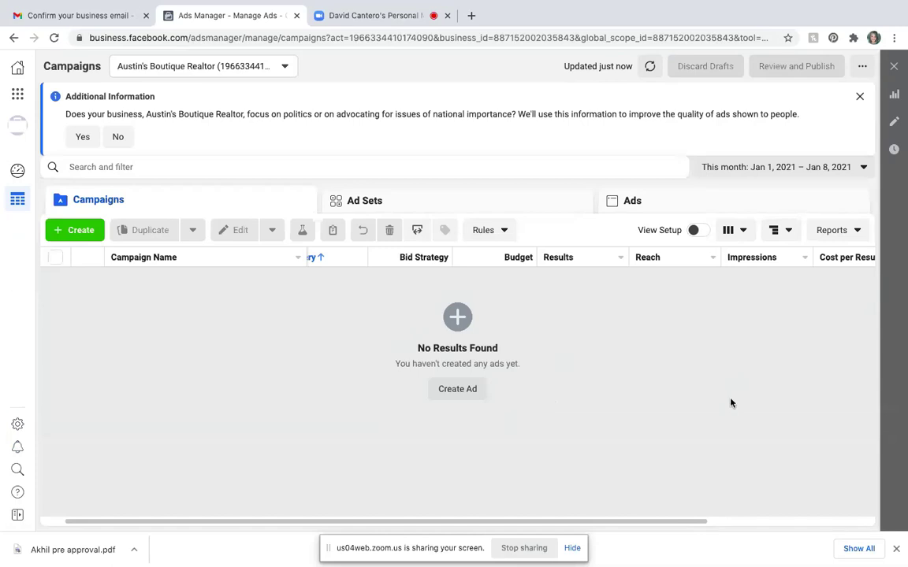
click(120, 135)
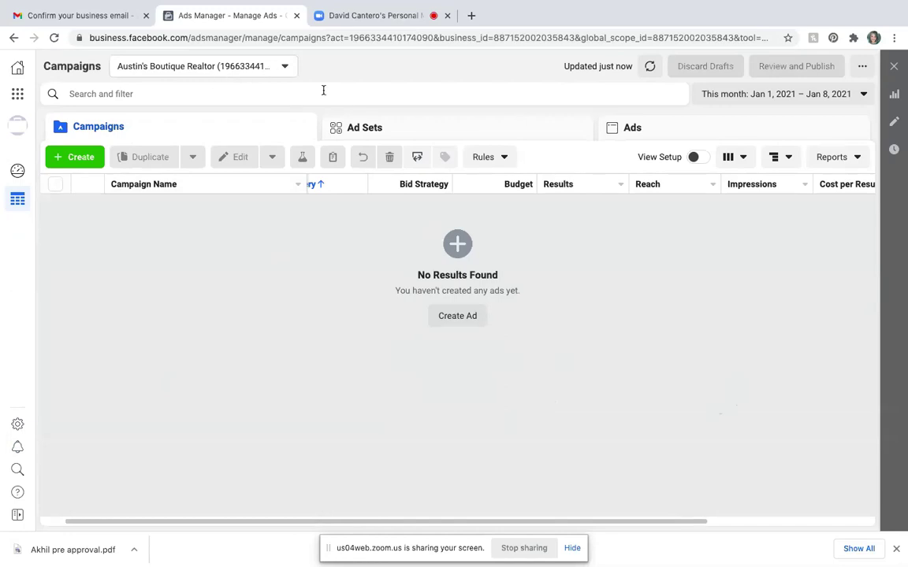
click(285, 68)
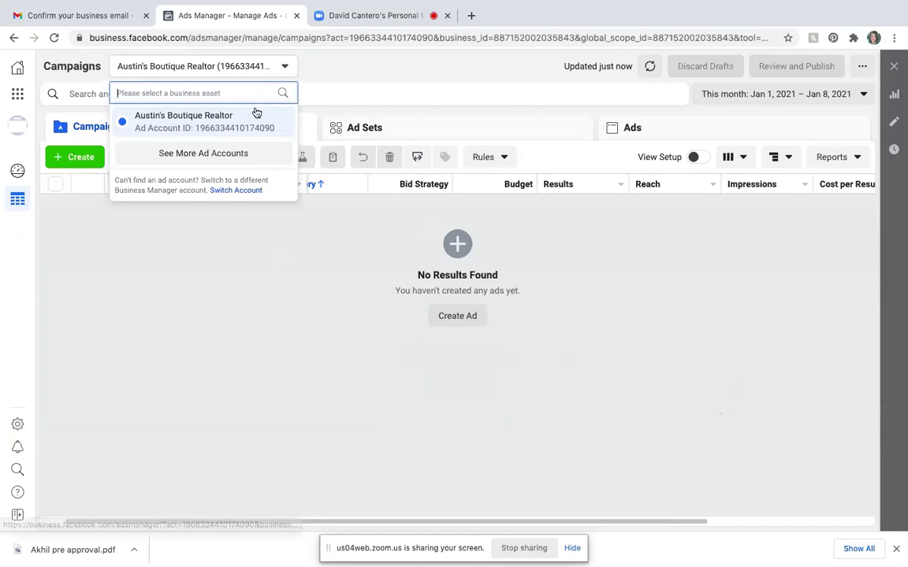
click(249, 156)
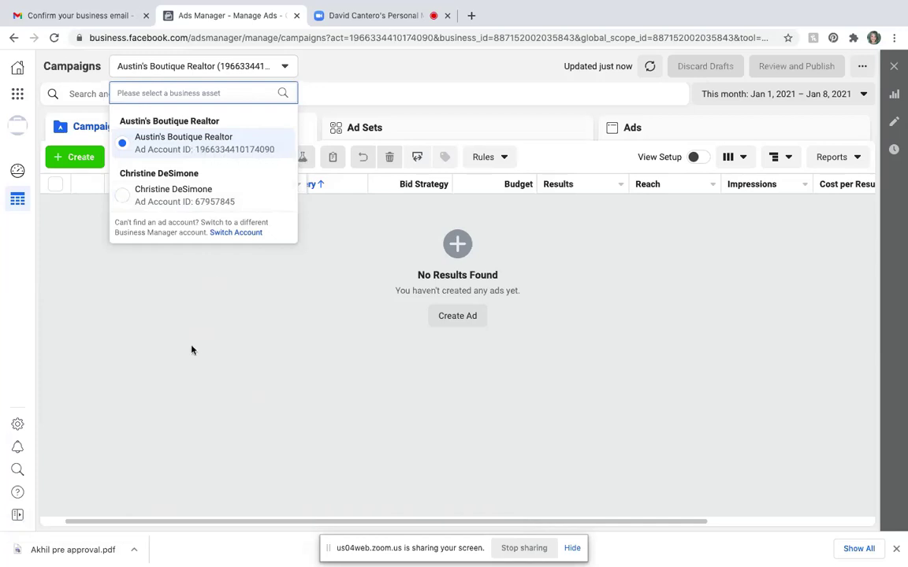
- Close the ad account picker, staying on the Austin's Boutique Realtor campaigns
click(109, 316)
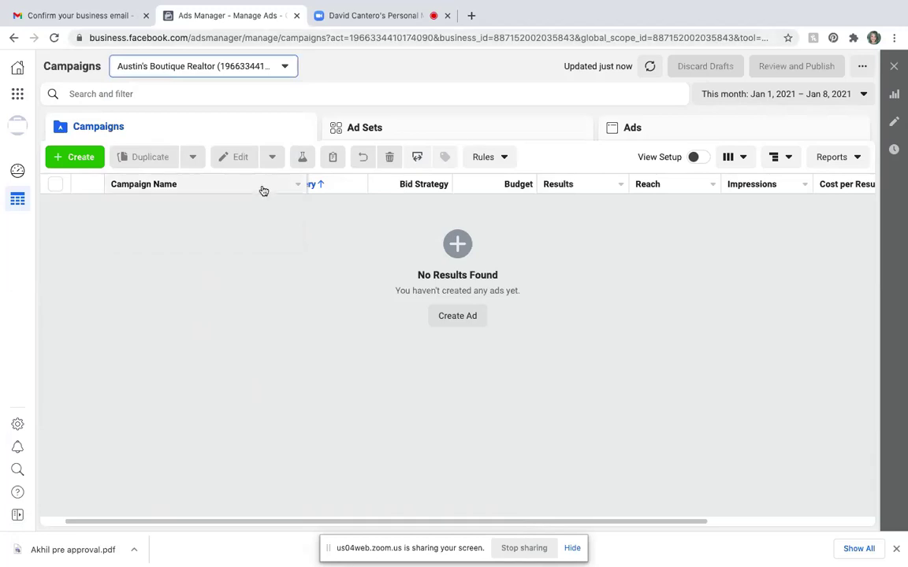
- In a new tab, load the Ads Manager bookmark from the Ads Manager folder
click(469, 16)
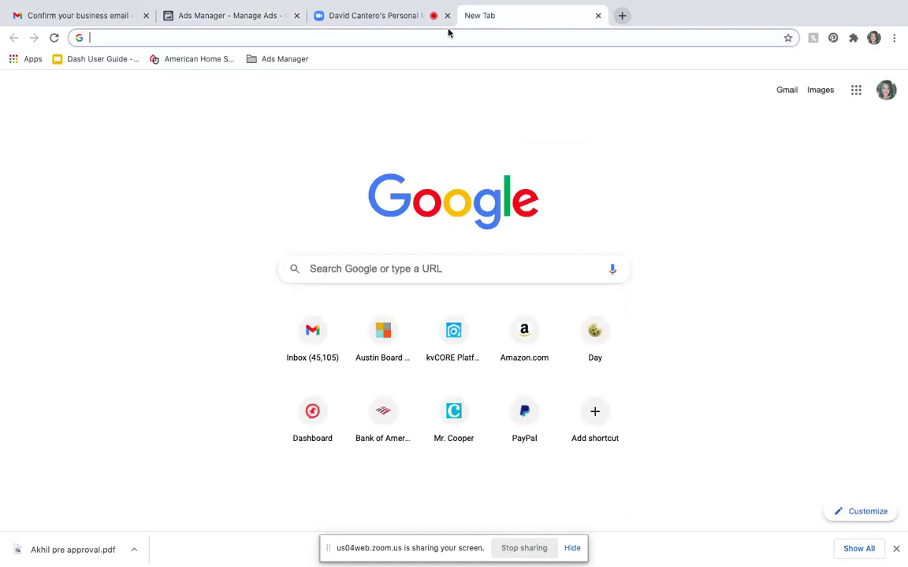
mouse_move(71, 4)
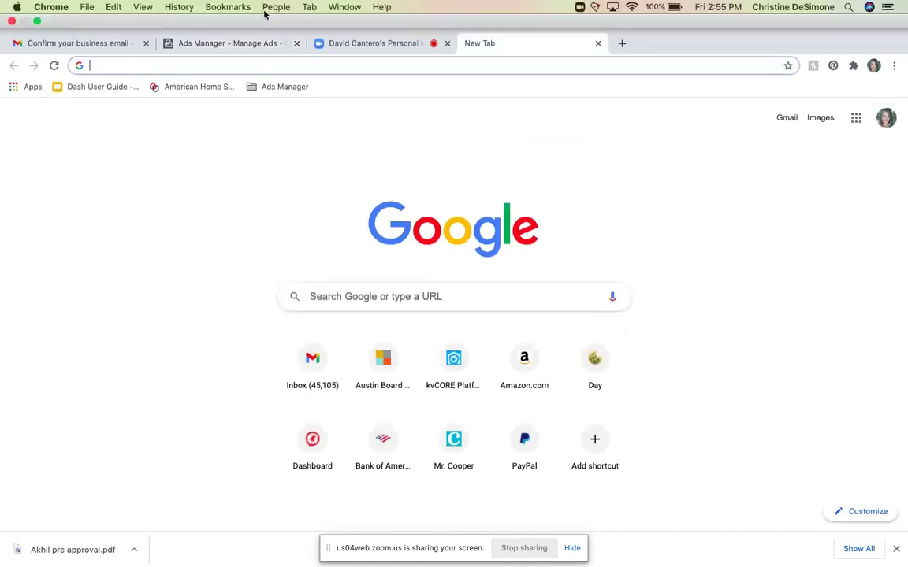
click(230, 7)
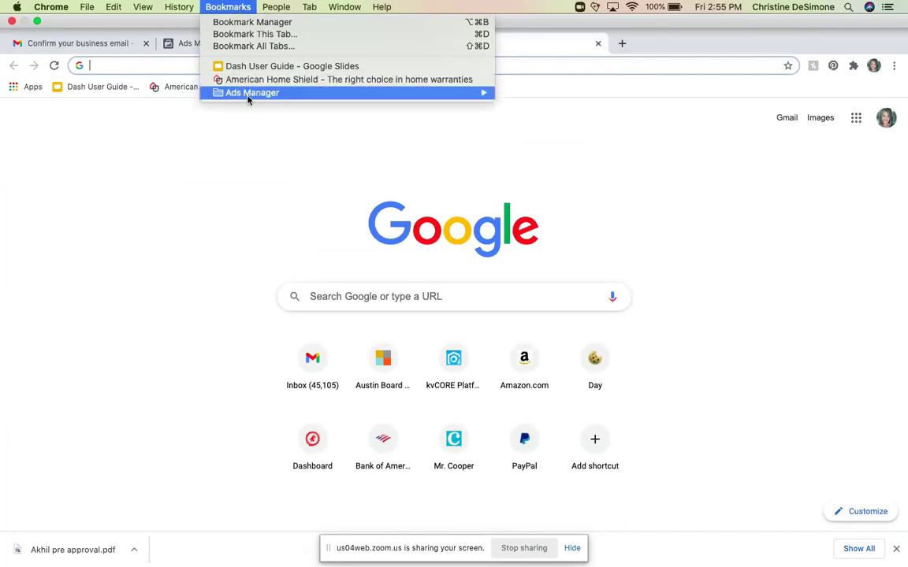
mouse_move(254, 94)
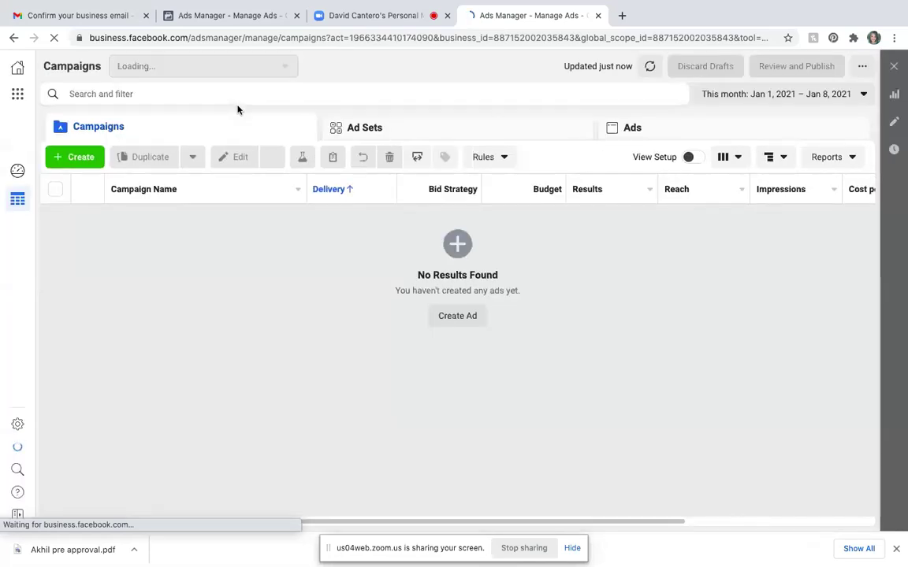
- Switch to the personal ad account from the full ad account list
mouse_move(366, 8)
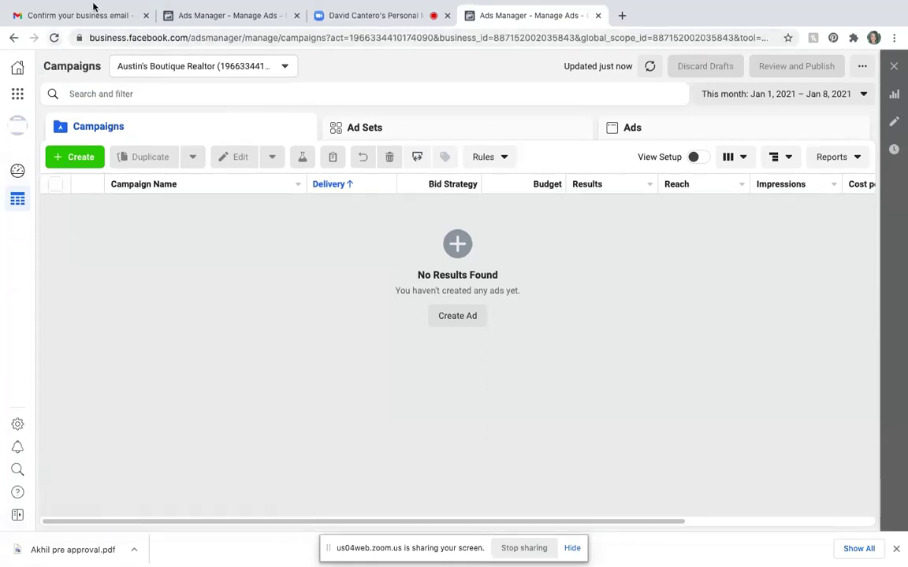
click(285, 67)
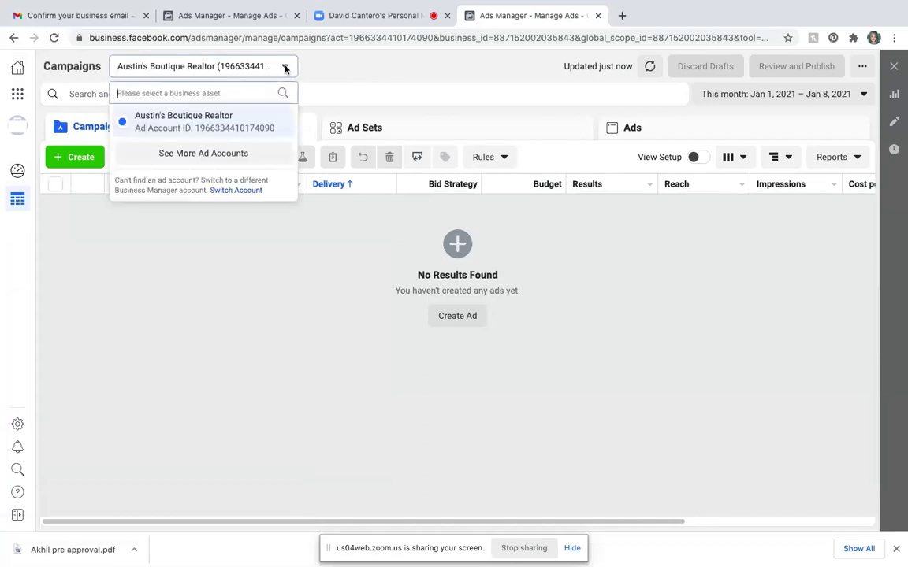
click(233, 154)
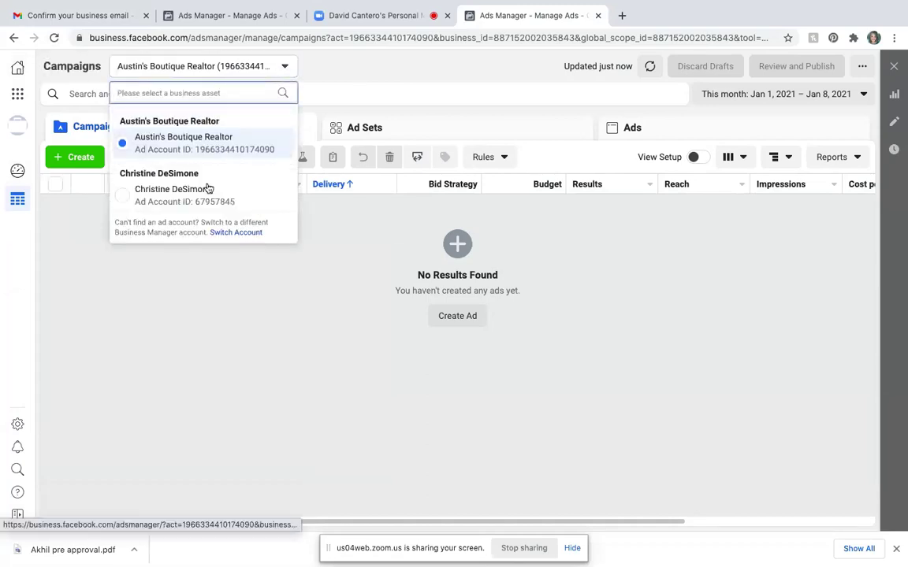
click(126, 193)
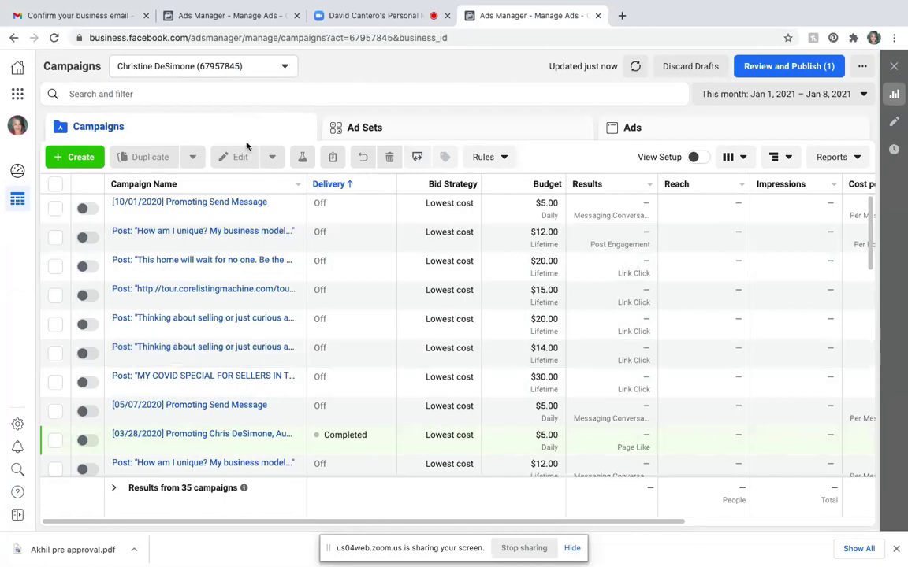
- Switch back to the Austin's Boutique Realtor ad account
click(285, 70)
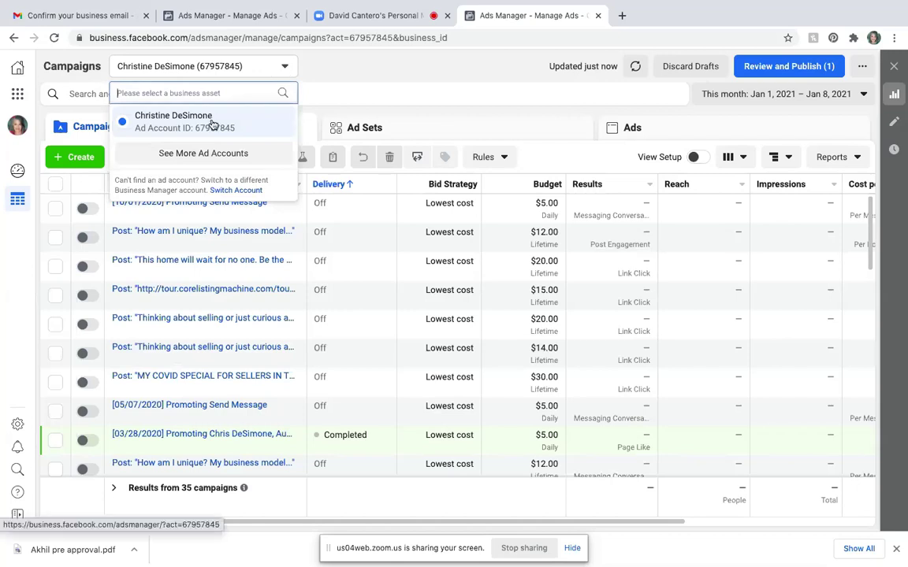
click(213, 153)
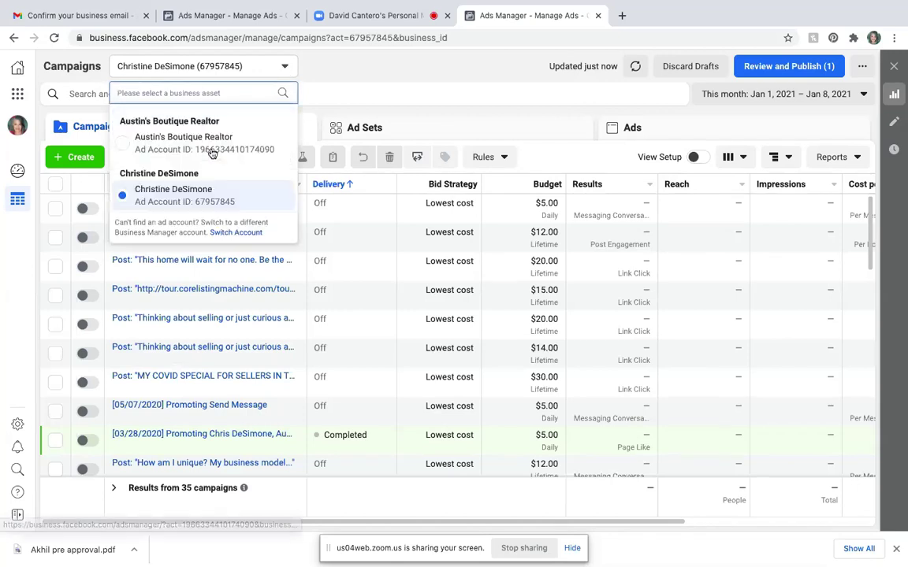
click(209, 147)
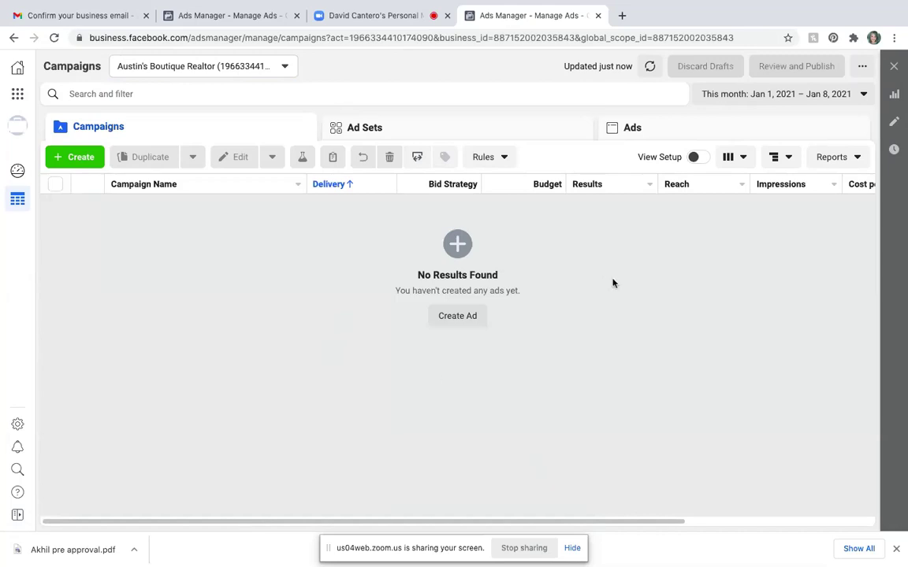
- Bookmark the realtor campaigns page as 'Austins Dashboard' in the Ads Manager folder
mouse_move(555, 3)
mouse_move(323, 4)
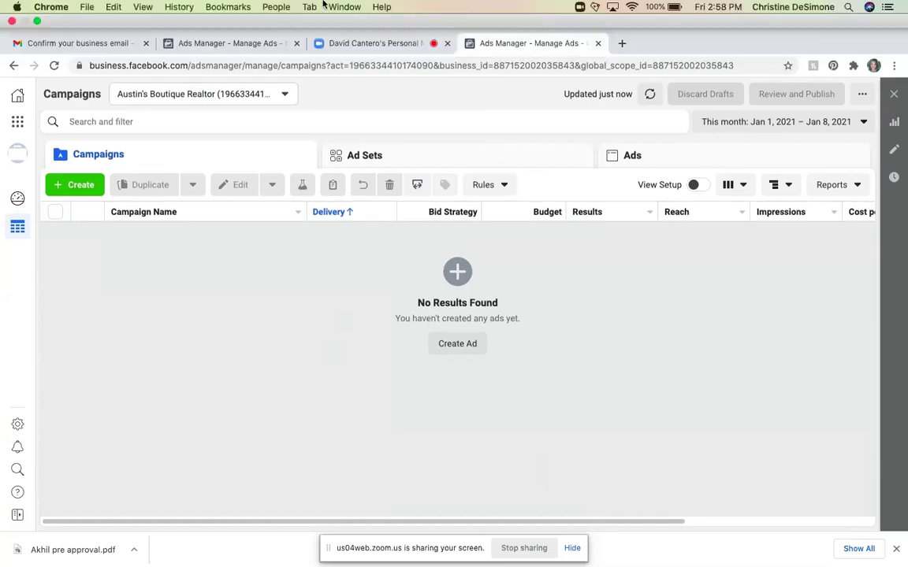
click(241, 8)
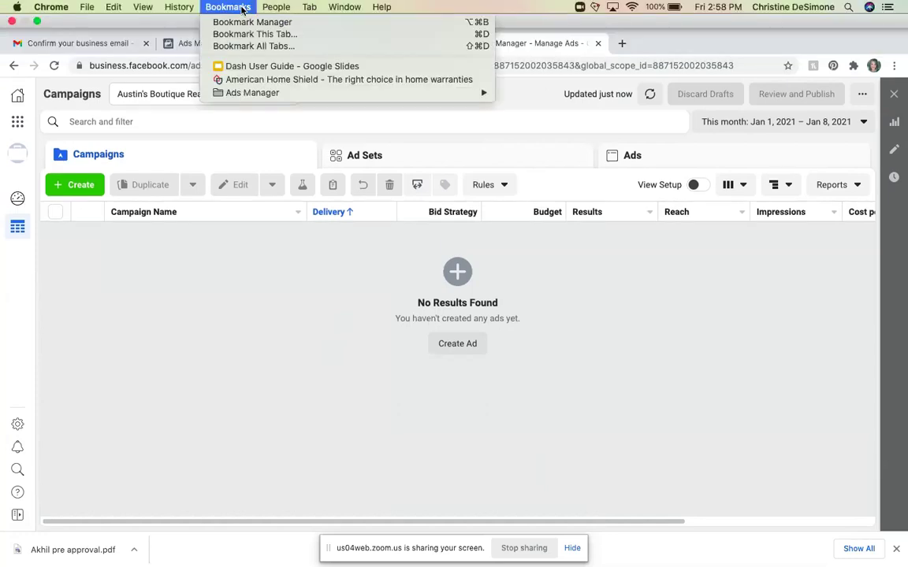
key(Escape)
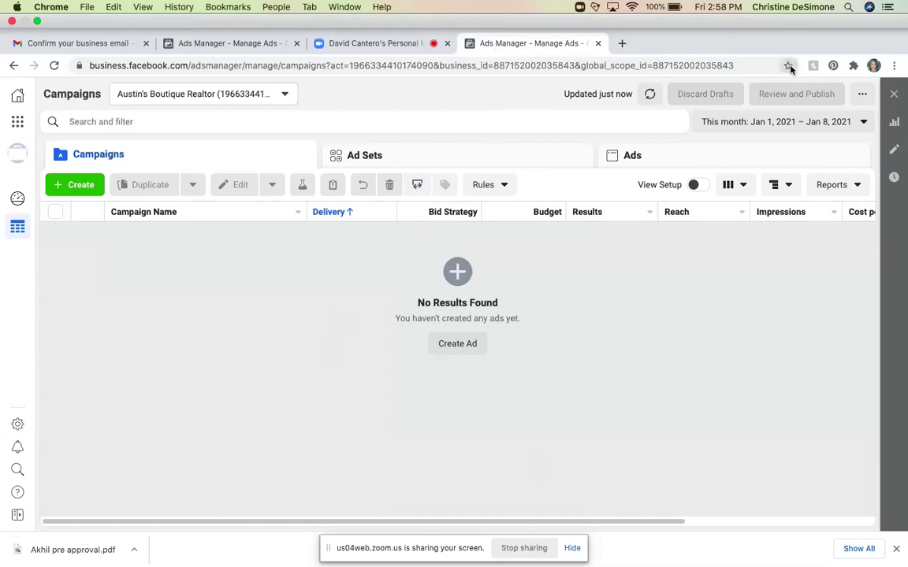
click(788, 67)
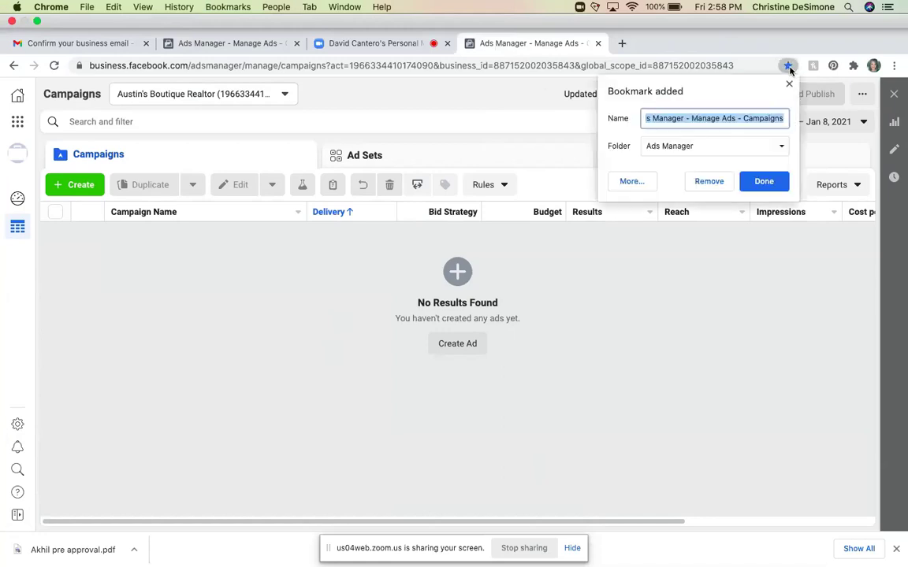
key(BackSpace)
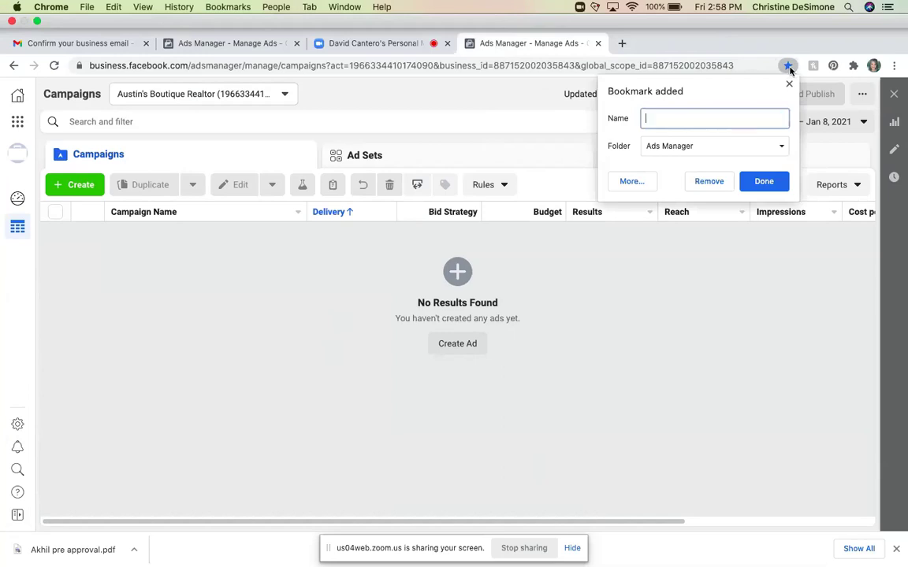
text(Austins Bou)
key(BackSpace)
key(BackSpace)
key(BackSpace)
text(Dashboard)
click(763, 190)
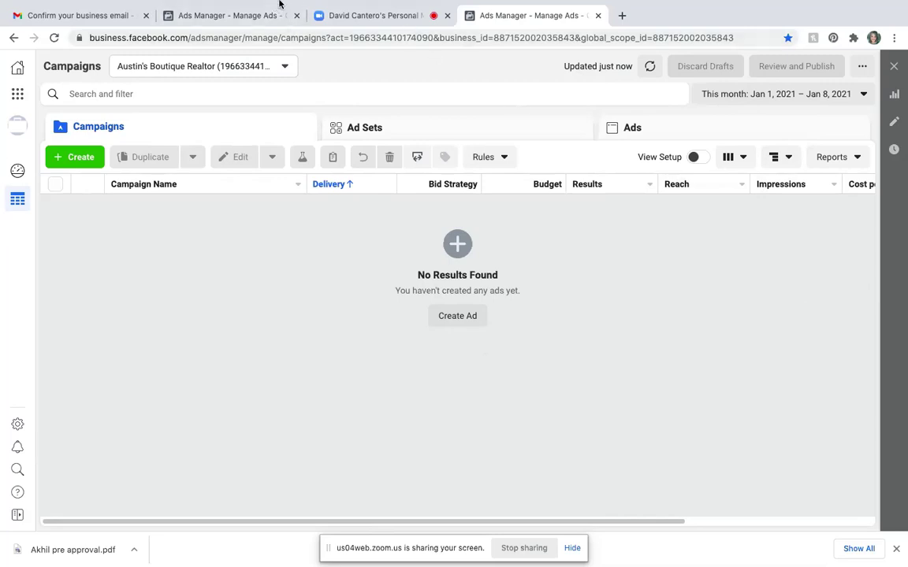
click(237, 8)
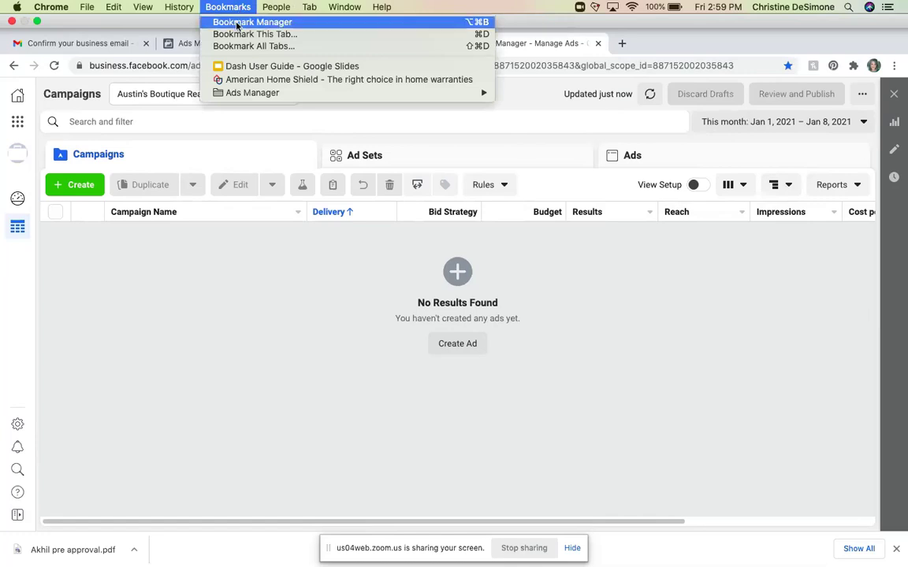
click(236, 24)
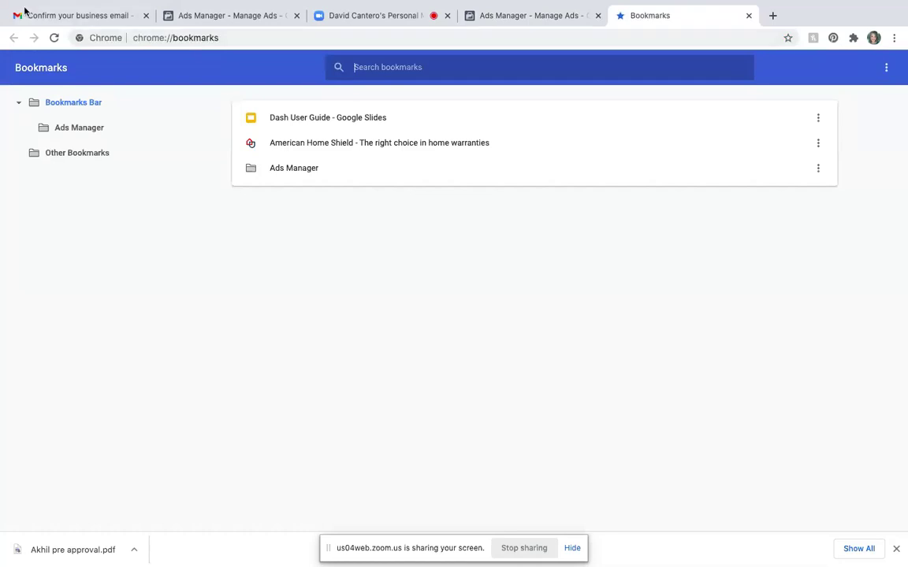
mouse_move(138, 4)
click(750, 17)
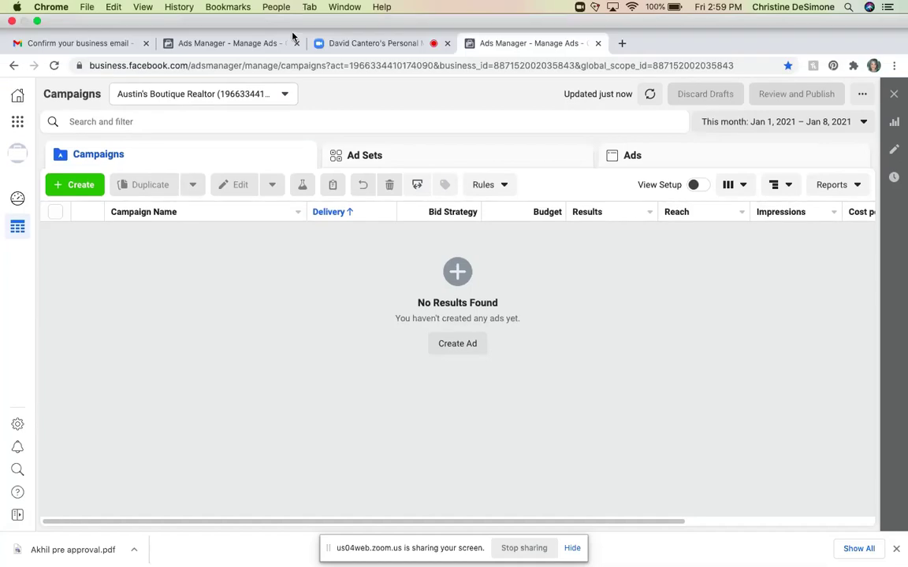
- Open the saved 'Dashboard' bookmark from the Ads Manager folder
click(220, 8)
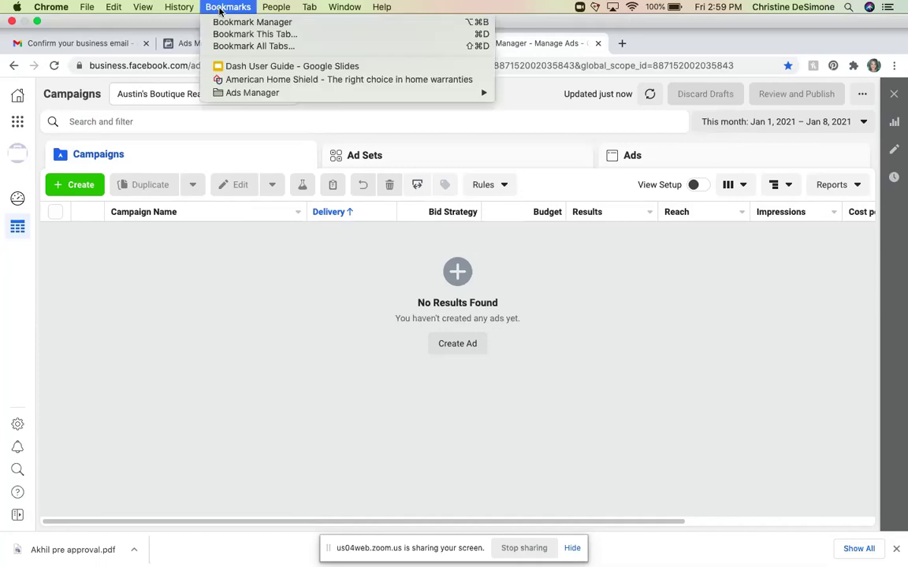
mouse_move(255, 92)
click(516, 93)
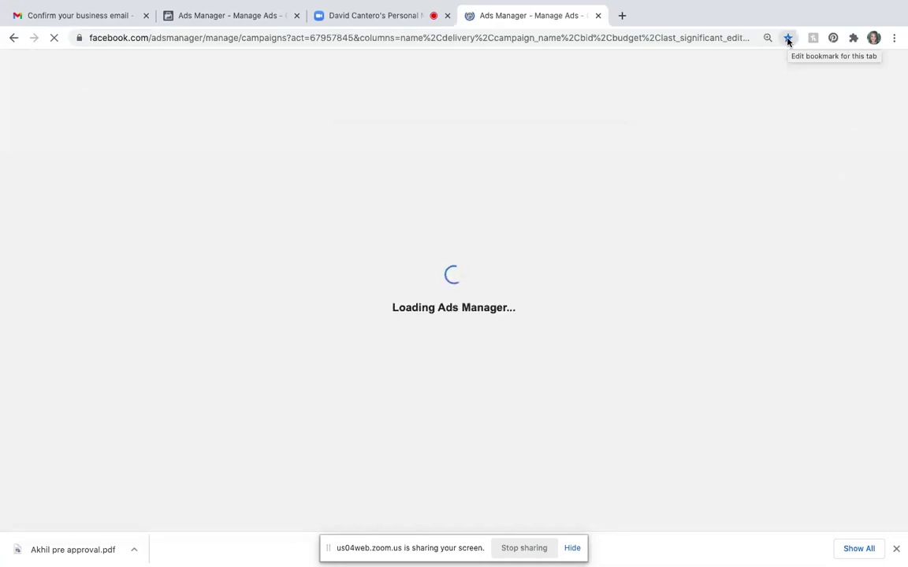
- Remove the 'Dashboard' bookmark for the personal account's campaigns page
mouse_move(786, 4)
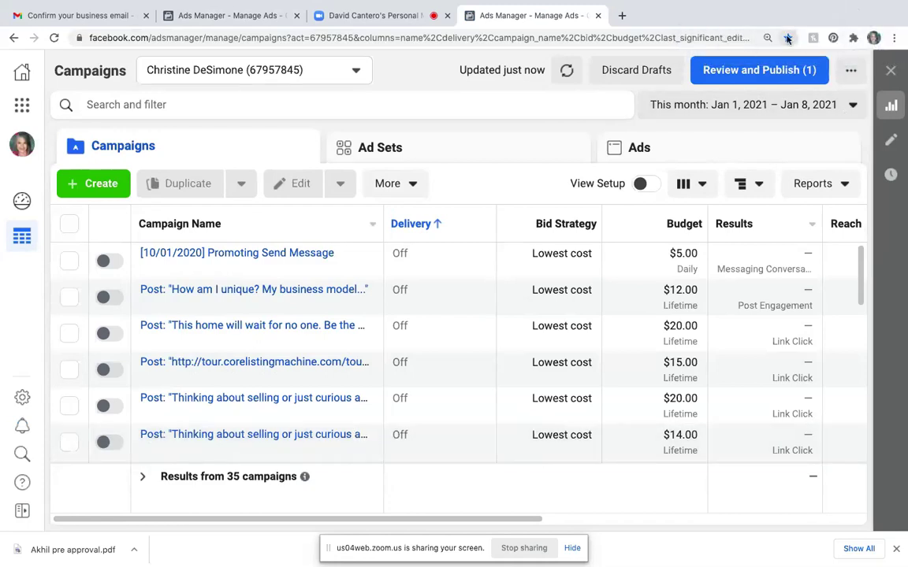
click(787, 38)
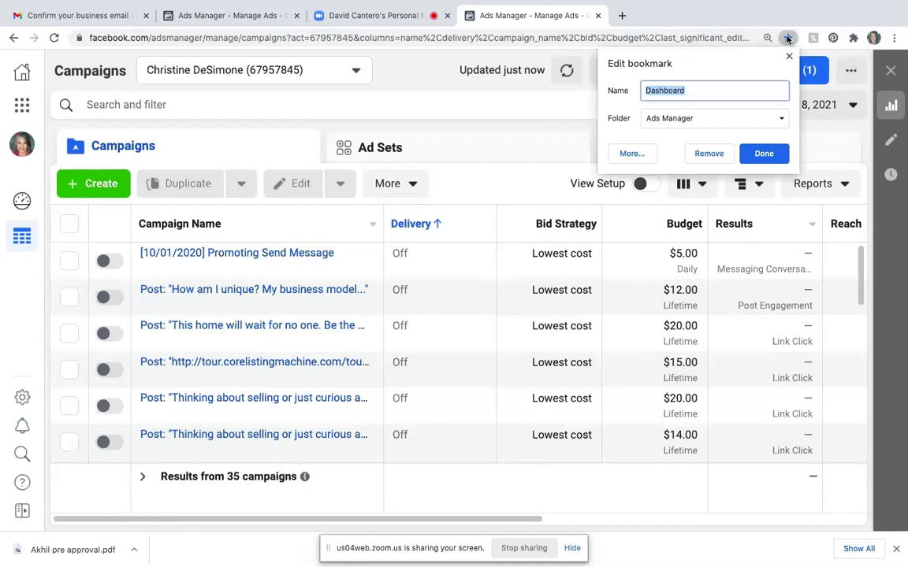
click(709, 154)
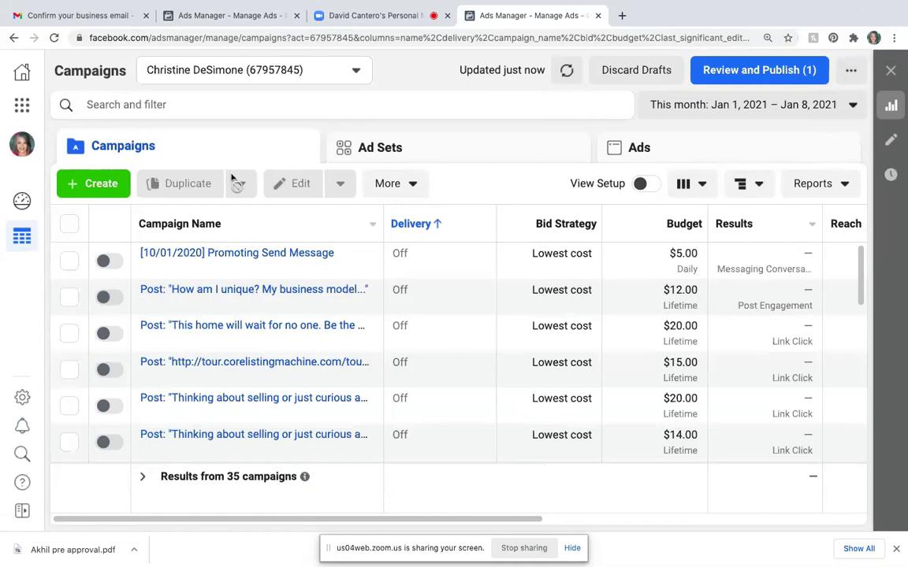
- Switch to the Austin's Boutique Realtor account and open its Billing page from Business Tools
click(23, 105)
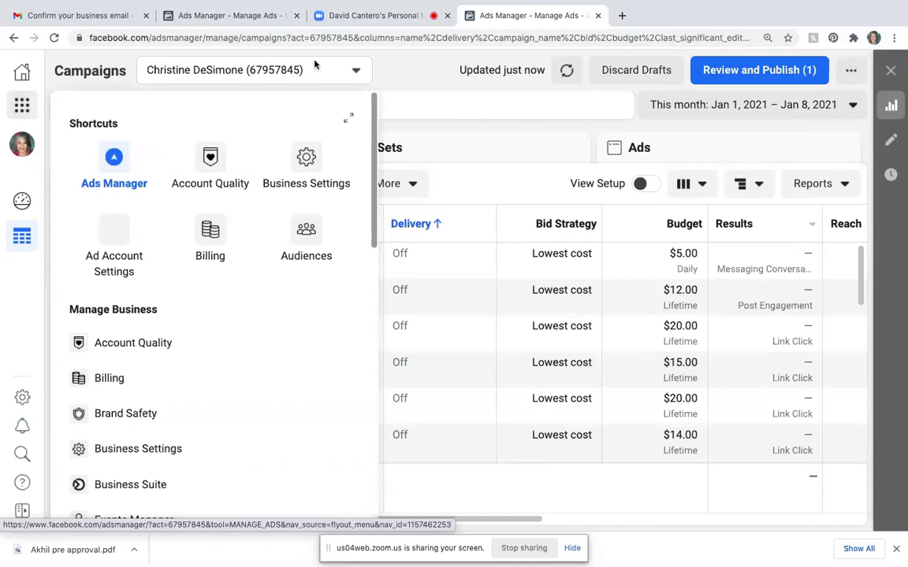
click(356, 72)
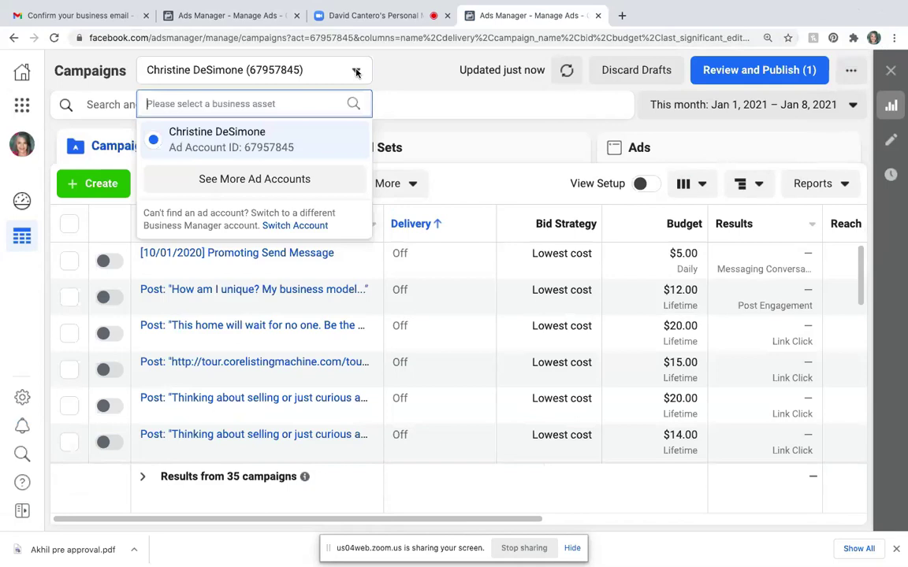
click(256, 180)
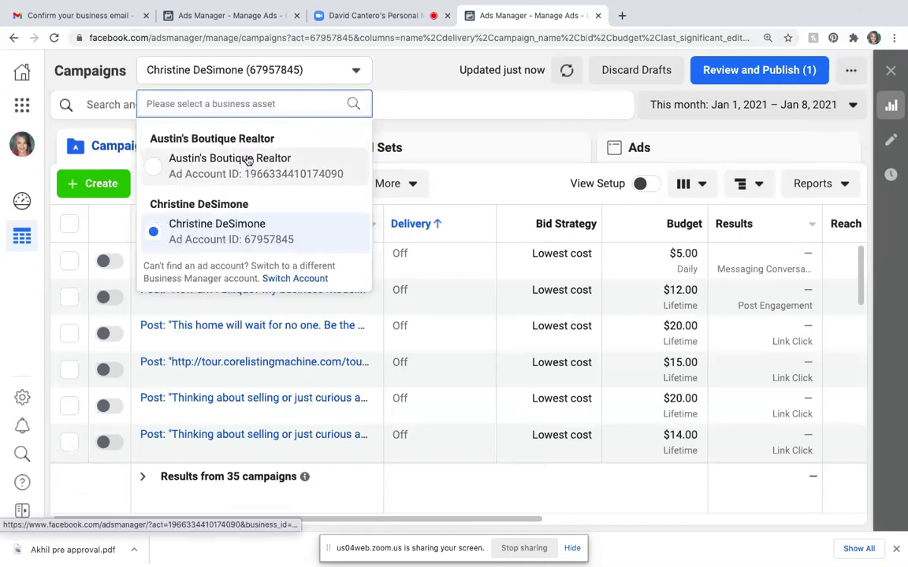
click(247, 158)
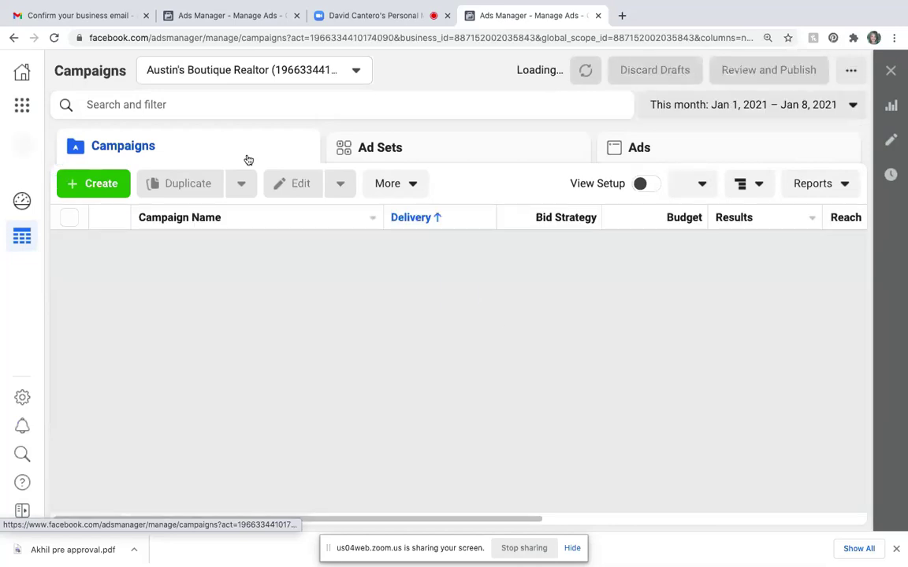
click(21, 106)
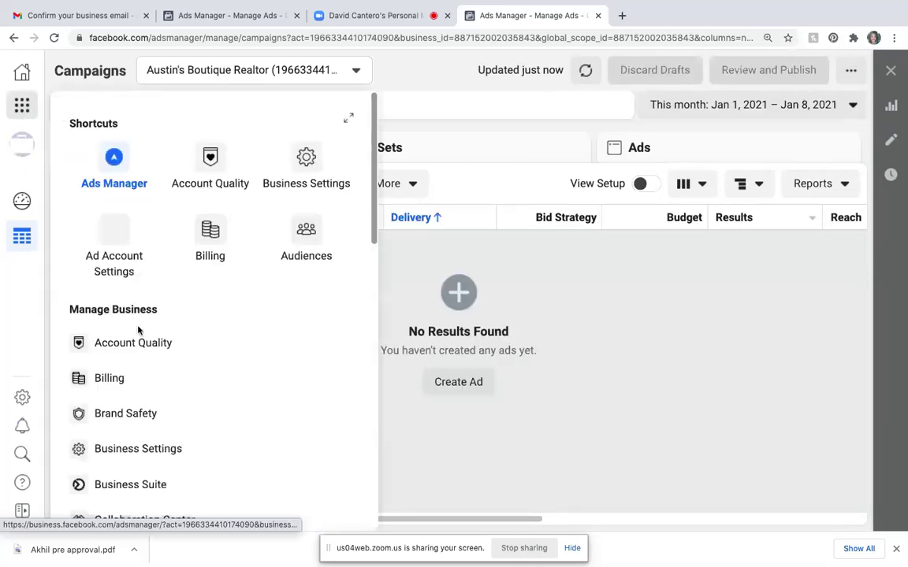
click(110, 379)
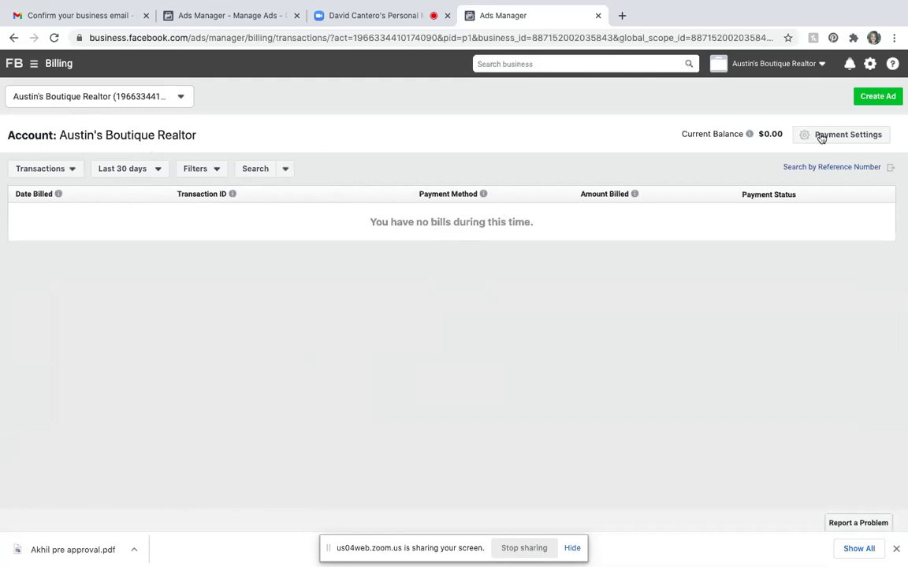
- Go from the Billing page, at a $0.00 balance, to the Austin's Boutique Realtor Payment Settings
click(865, 136)
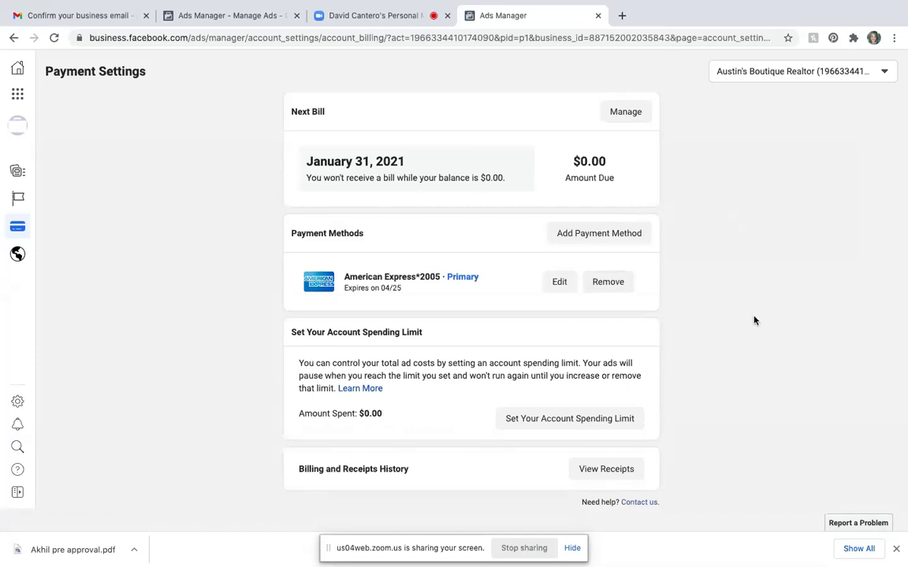
- Save the Payment Settings page as a bookmark named 'Billing' and view the $2.00 billing threshold
click(788, 38)
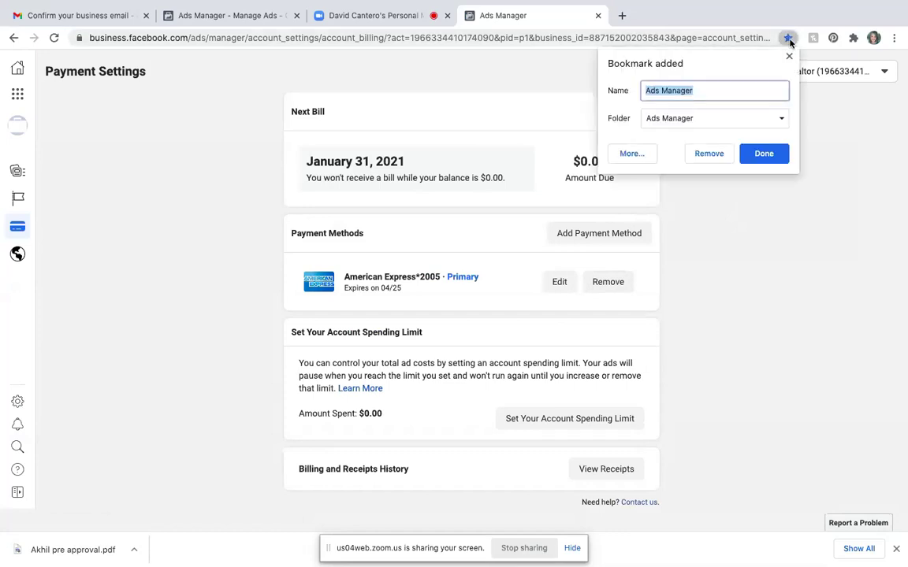
key(BackSpace)
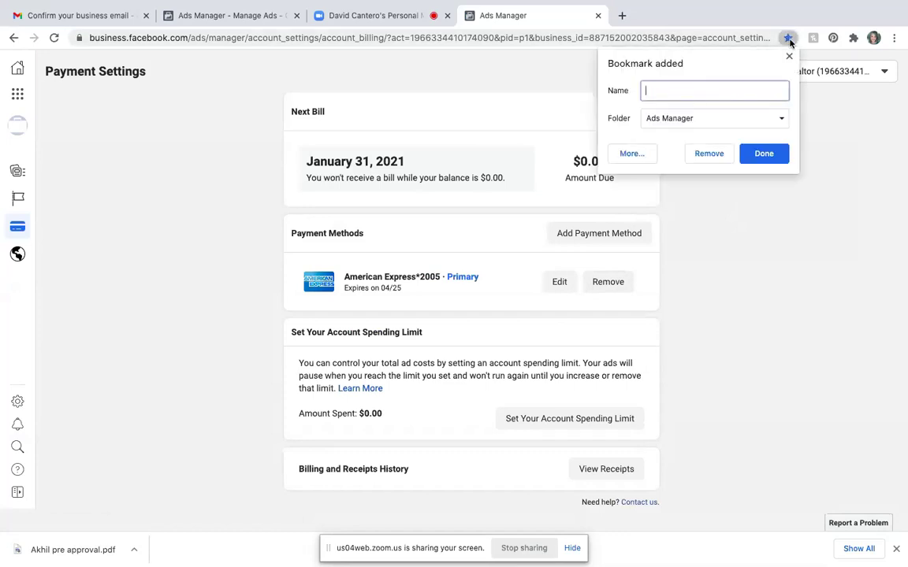
text(Billing)
click(764, 154)
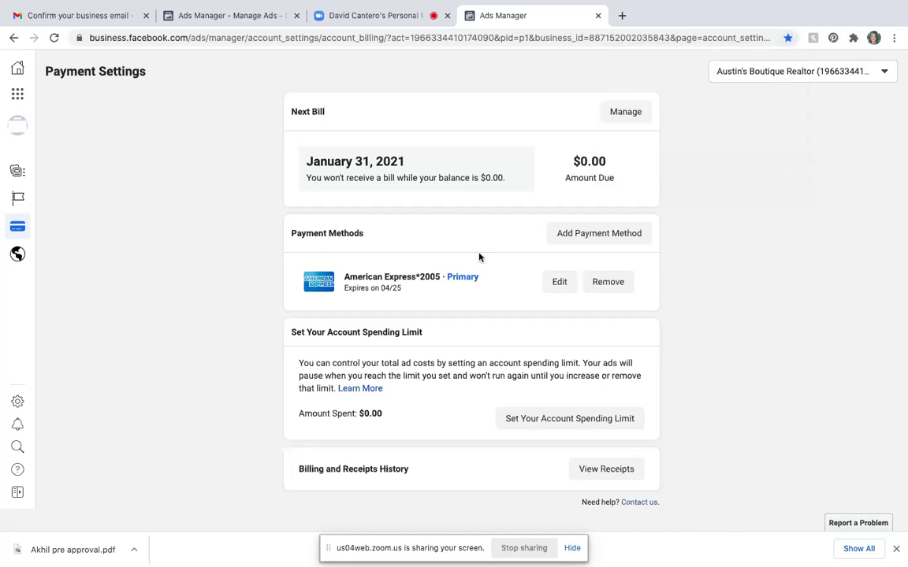
click(626, 112)
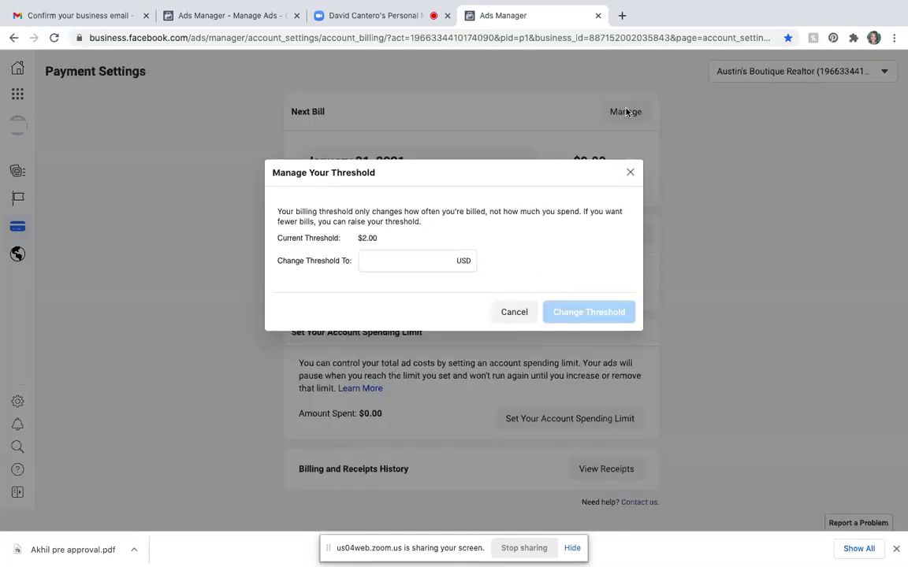
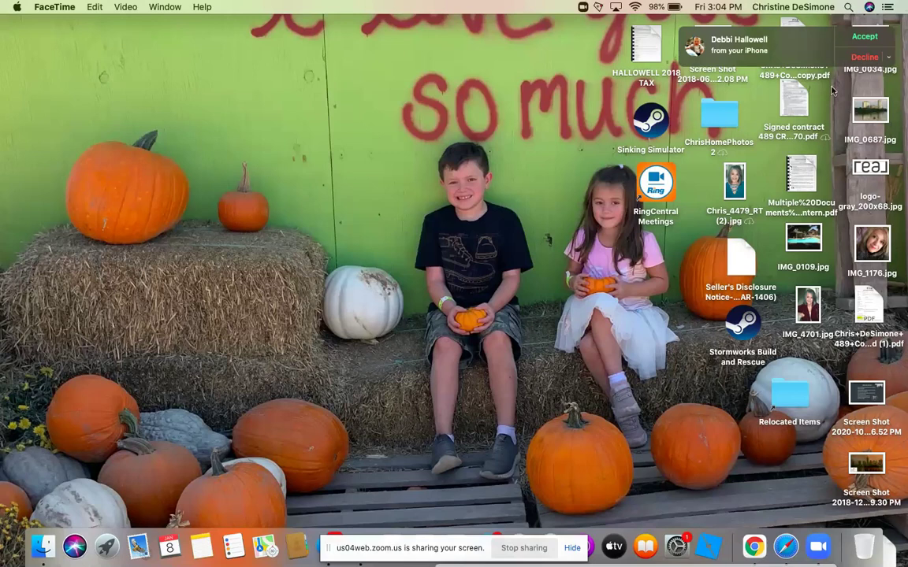
- Decline the incoming FaceTime call notification
click(873, 57)
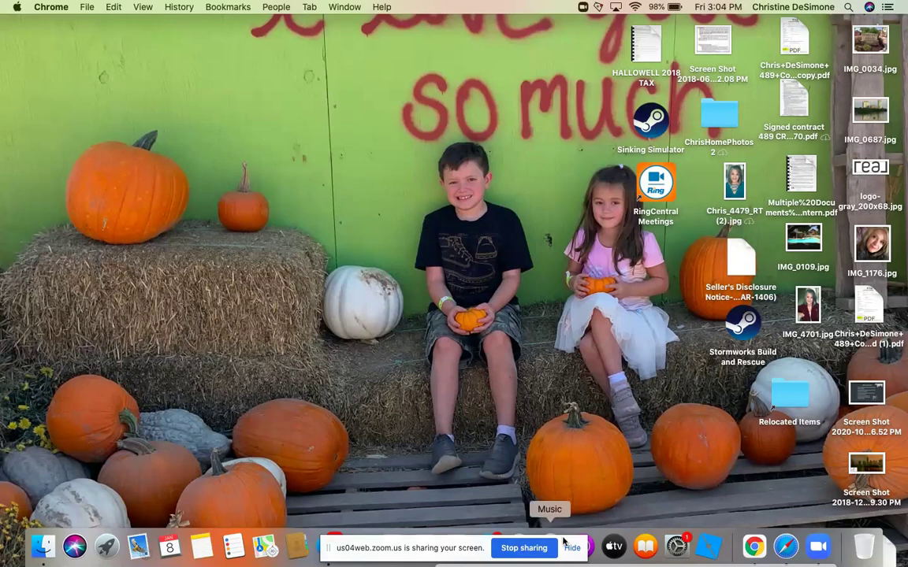
- Cancel the Manage Your Threshold prompt and go to Audiences from the Business Tools menu
click(754, 549)
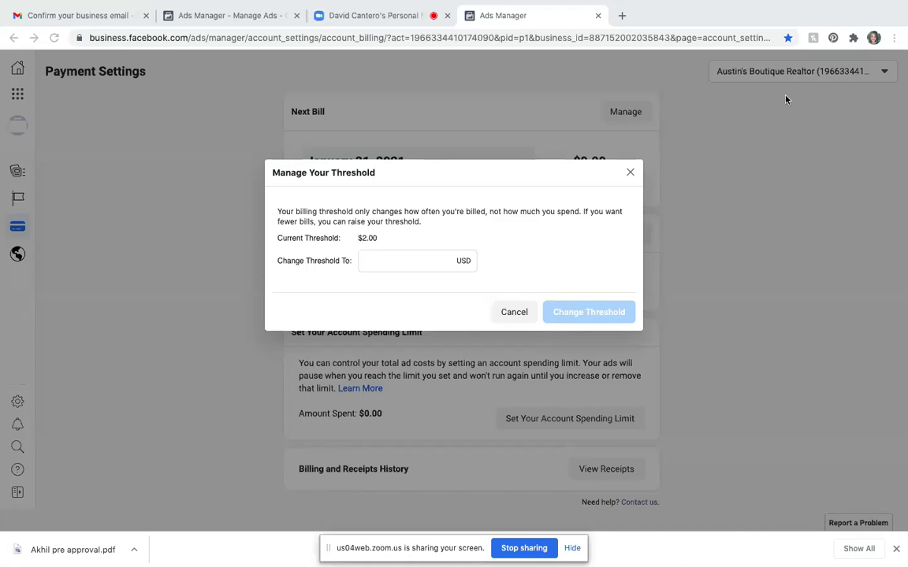
click(505, 313)
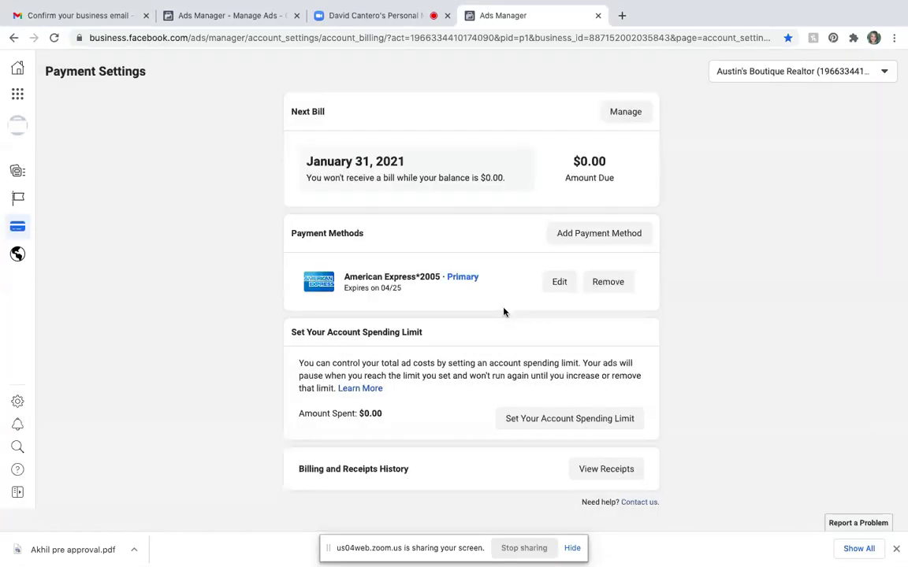
click(17, 95)
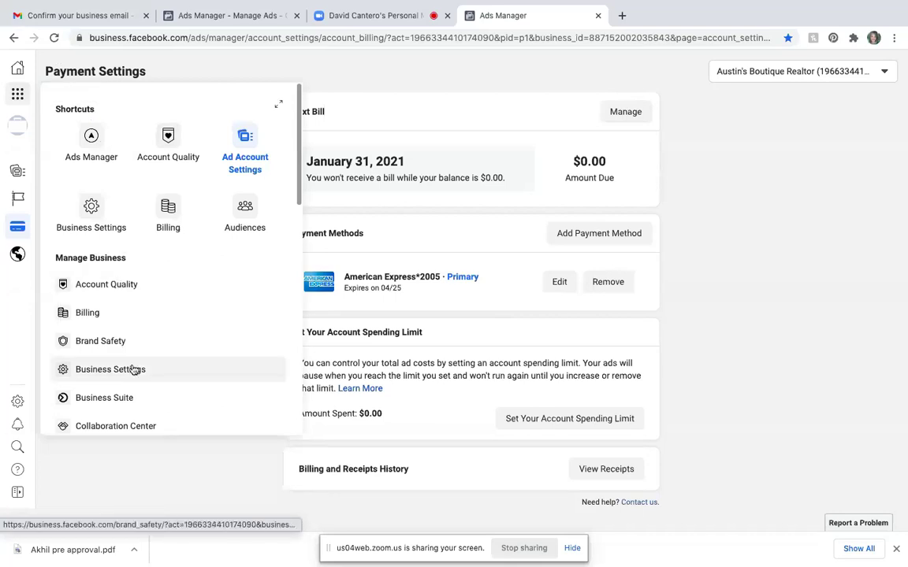
click(245, 209)
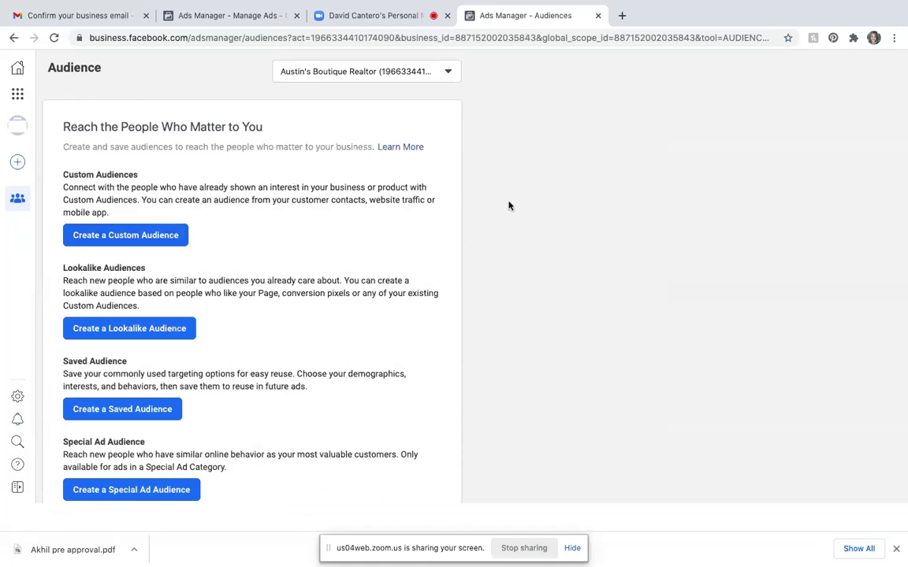
- Bookmark the Audiences page under the name 'Custom Audiences' in the Ads Manager folder
click(786, 39)
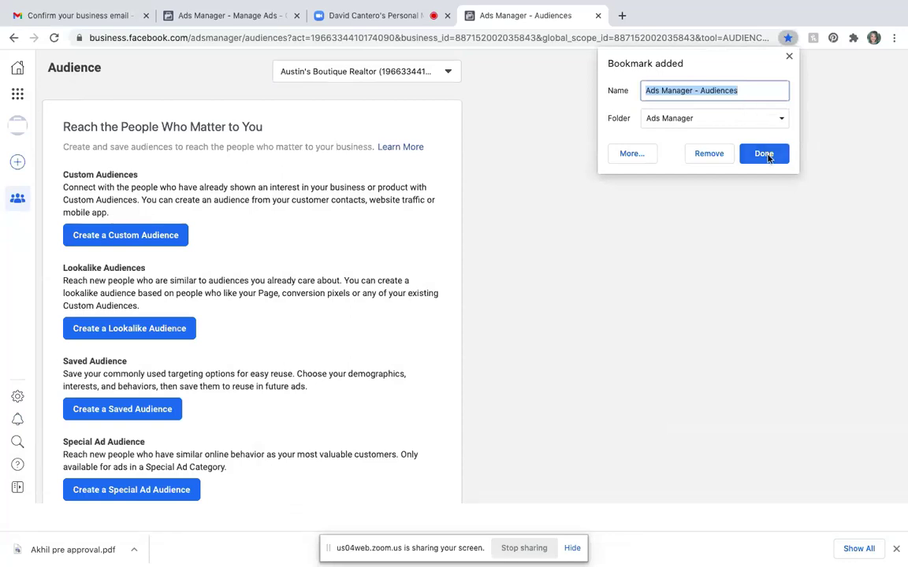
click(698, 91)
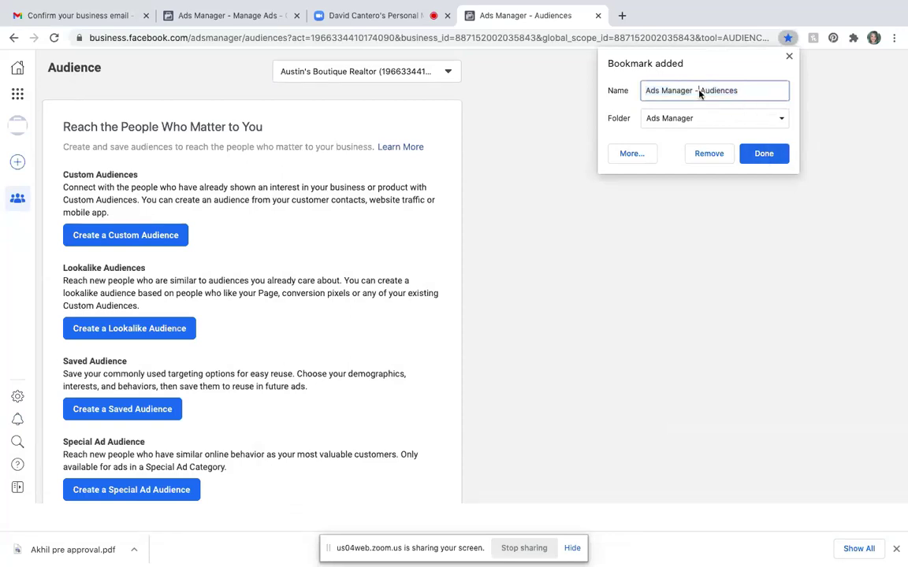
key(BackSpace)
key(BackSpace)
key(BackSpace)
key(BackSpace)
key(BackSpace)
key(BackSpace)
key(BackSpace)
key(BackSpace)
key(BackSpace)
key(BackSpace)
key(BackSpace)
key(BackSpace)
key(BackSpace)
key(BackSpace)
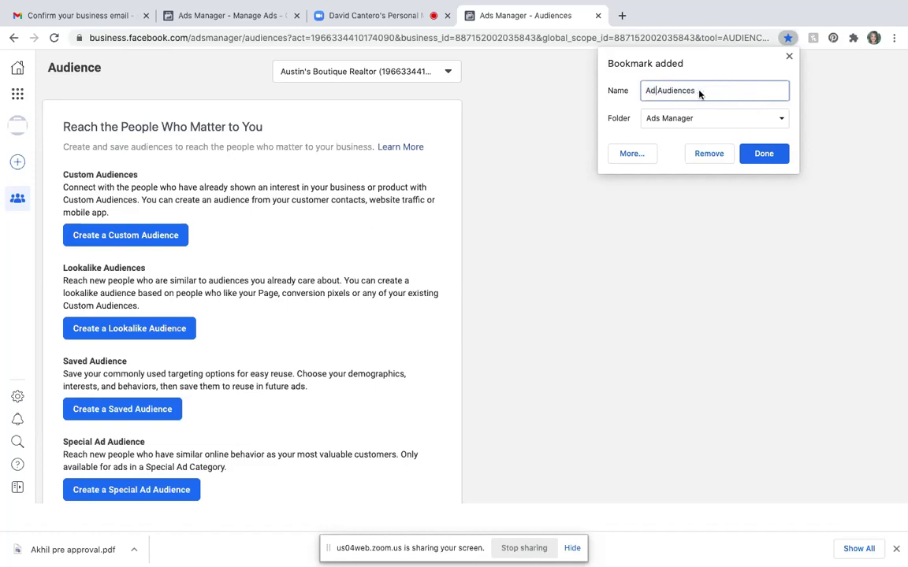
text(ustom)
click(762, 154)
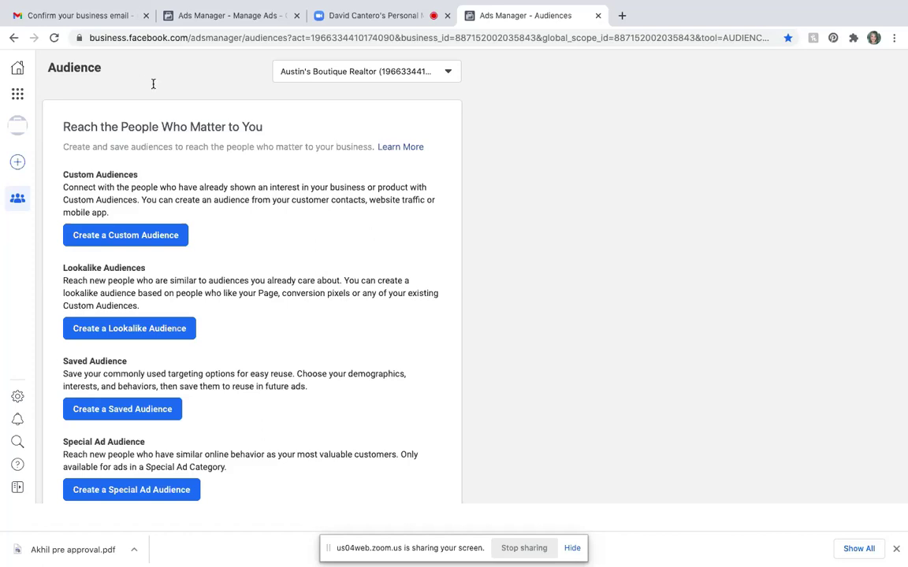
- Open Events Manager from the Business Tools menu, showing the Default Offline Event Set
click(17, 94)
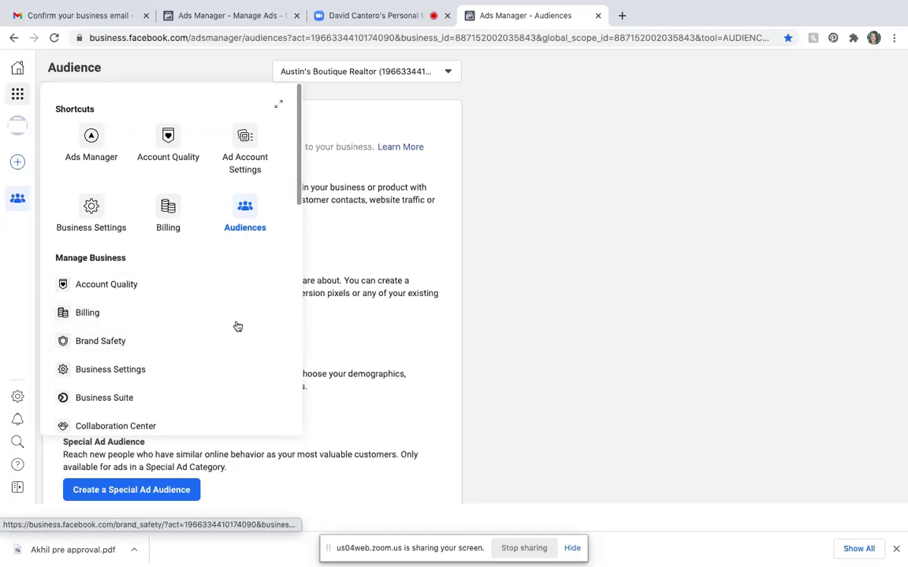
scroll(230, 321, down, 5)
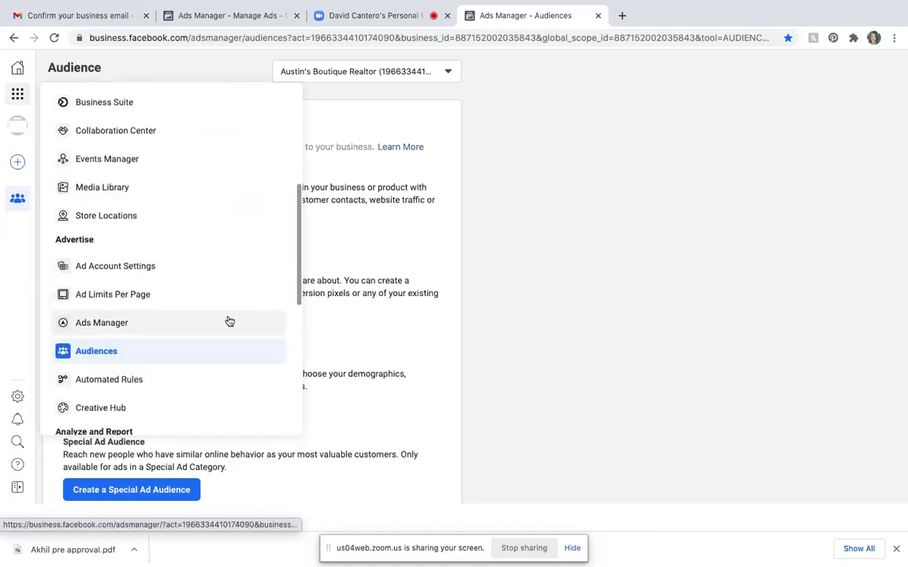
click(126, 167)
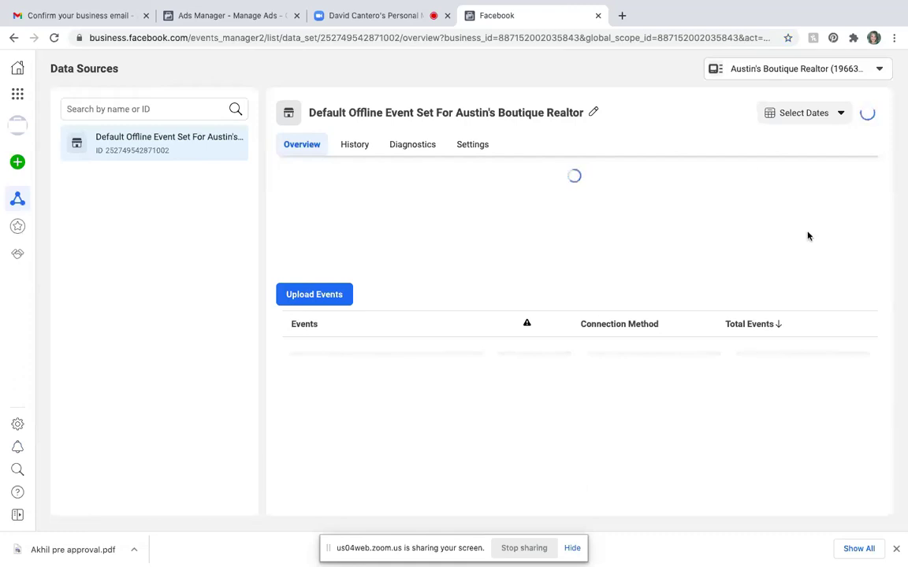
- Bookmark the Events Manager data sources page as 'Pixel'
click(789, 38)
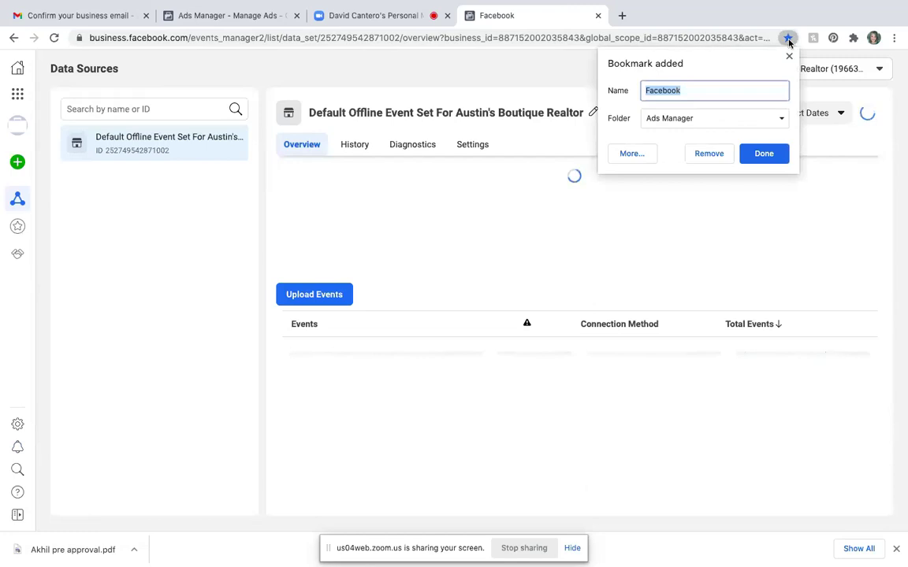
key(BackSpace)
text(Pi)
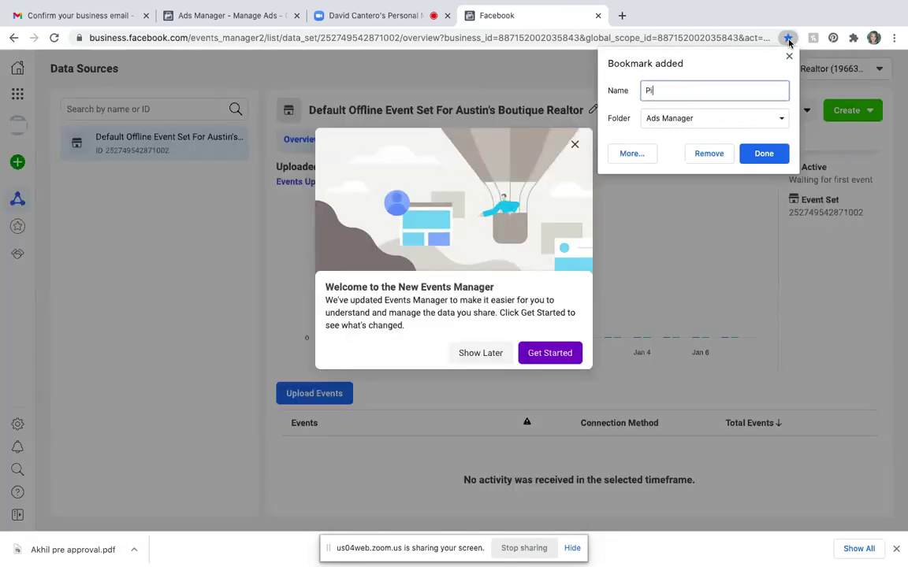
text(xel)
click(772, 157)
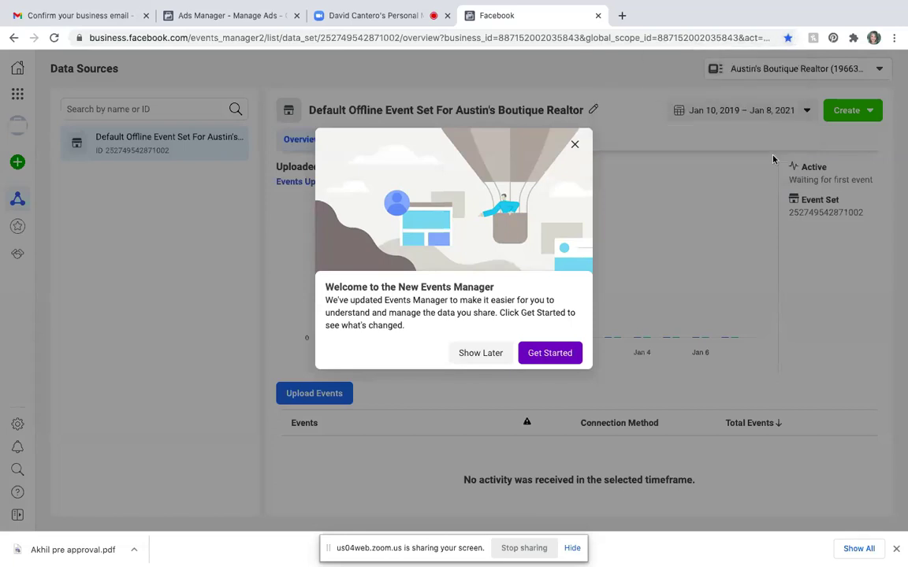
- Dismiss the Events Manager welcome message, open Custom Conversions, and start bookmarking it
click(574, 145)
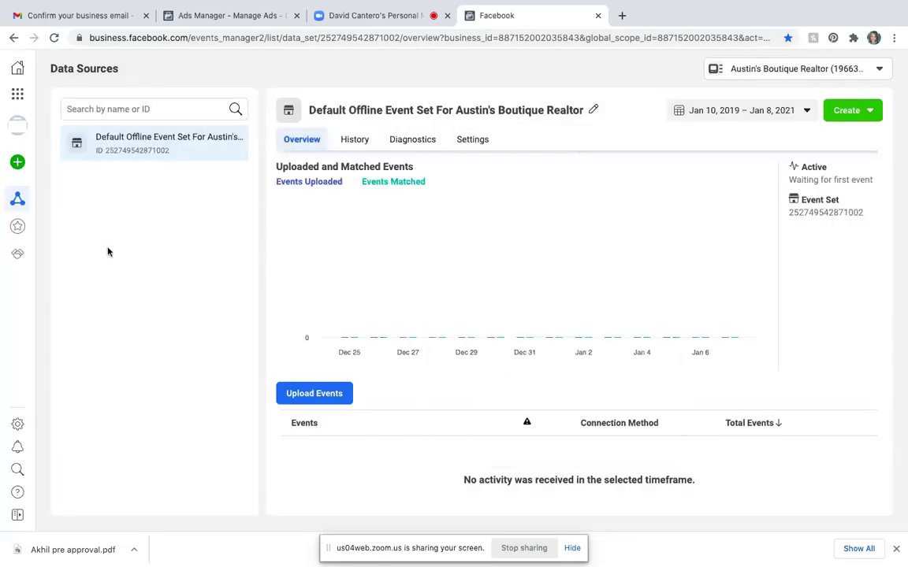
mouse_move(16, 199)
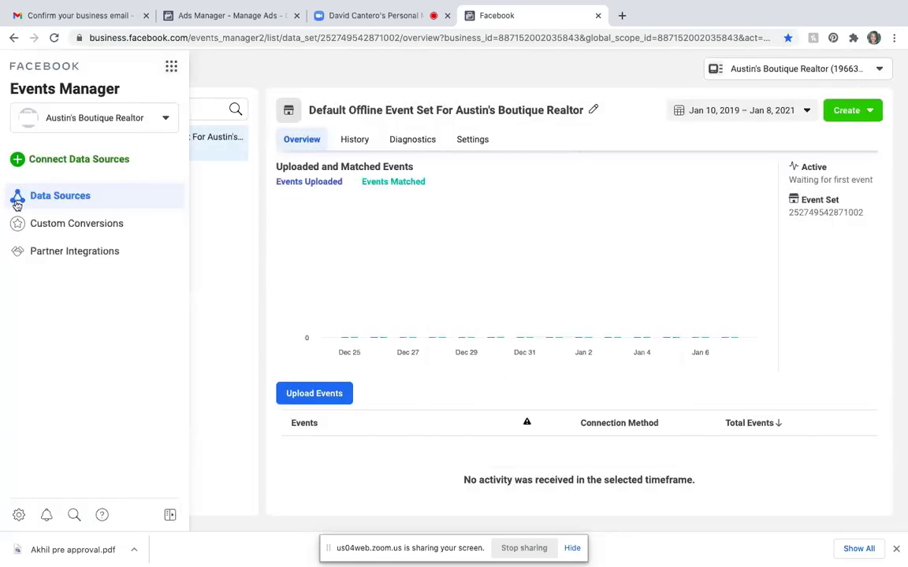
click(57, 230)
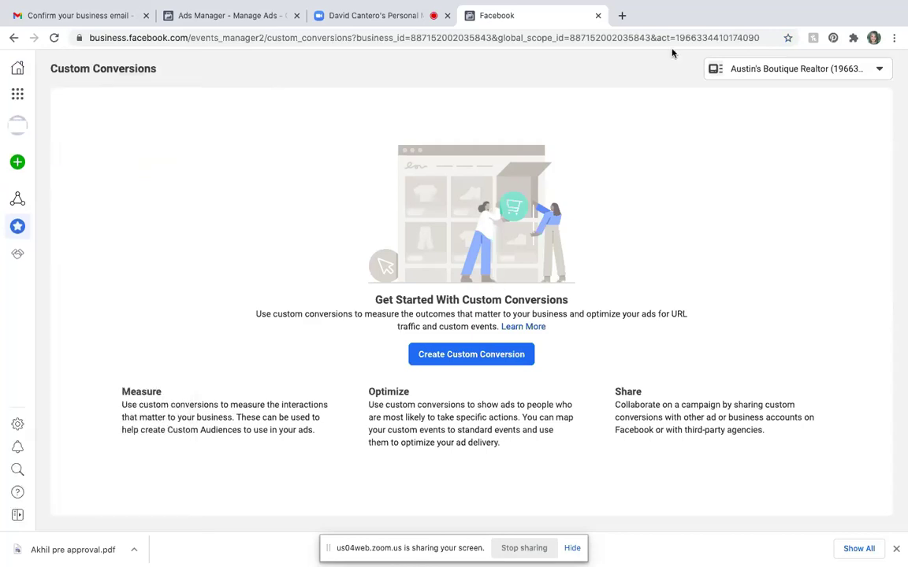
click(788, 38)
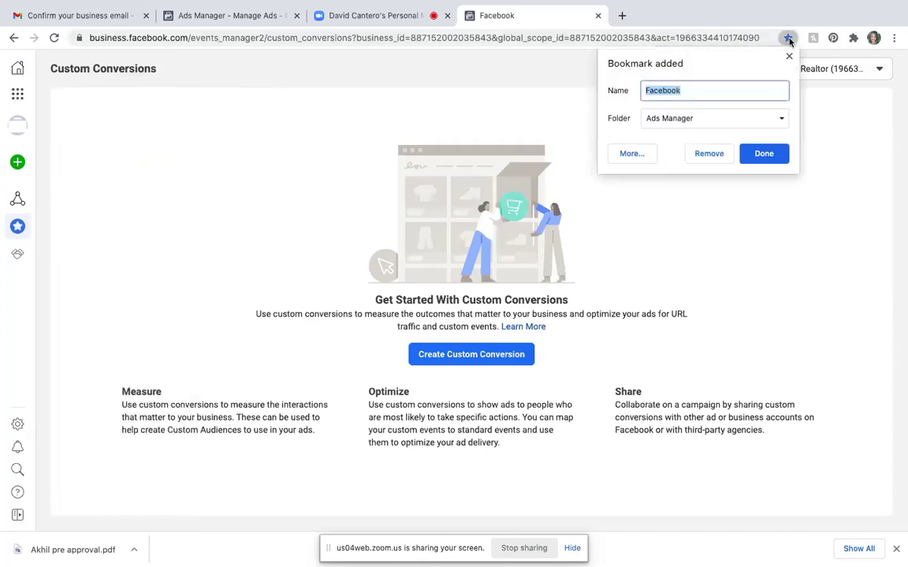
- Name the bookmark 'Custom Conversions' and save it to the Ads Manager folder
text(Custom Con)
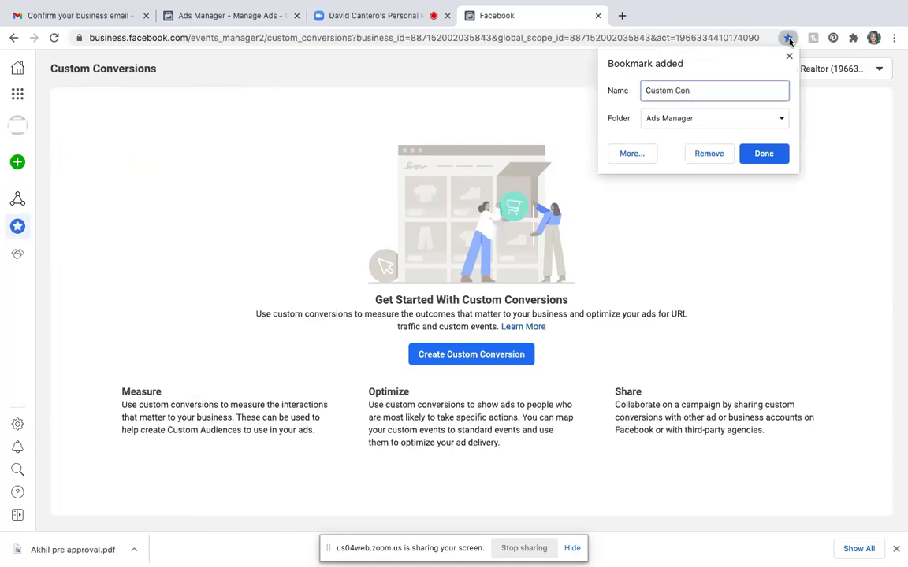
text(versions)
click(765, 154)
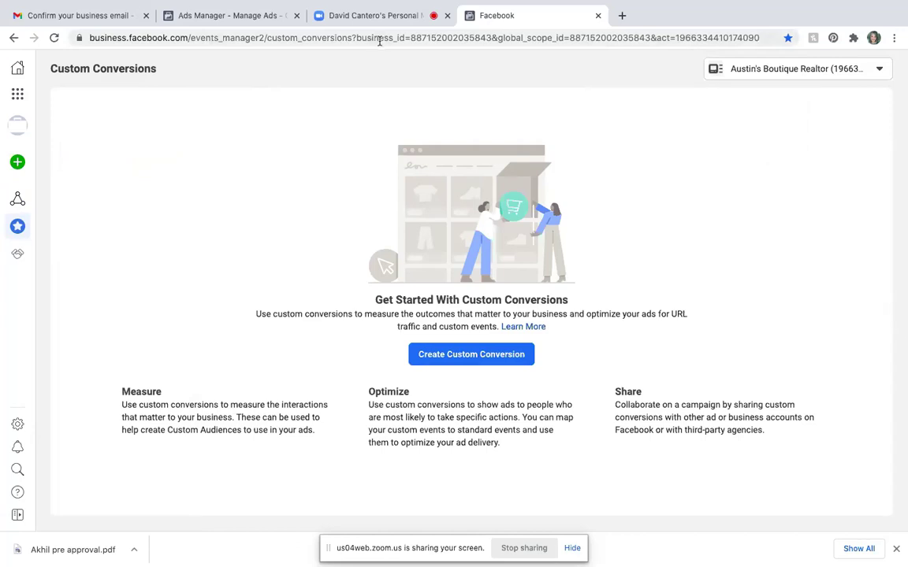
- Reload Custom Conversions via Bookmarks > Ads Manager > Custom Conversions
mouse_move(262, 1)
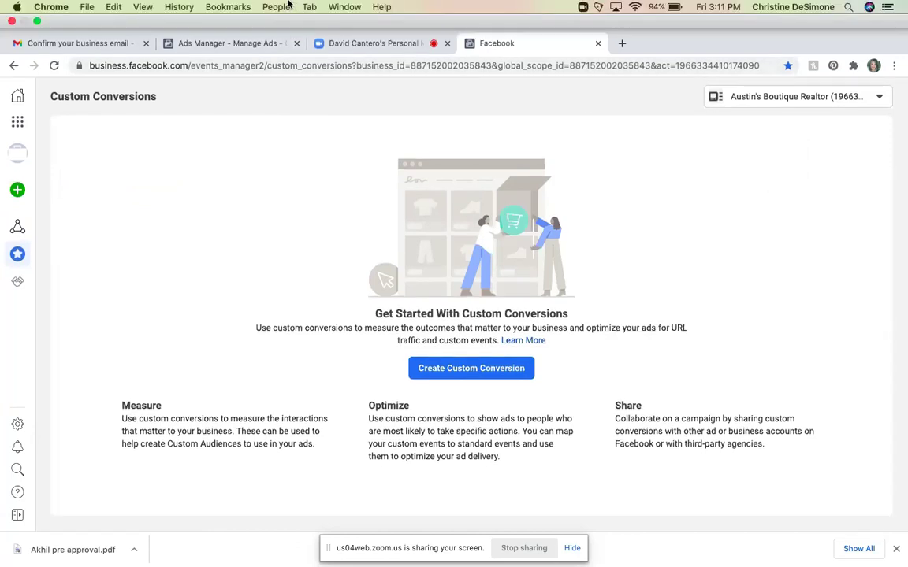
click(219, 7)
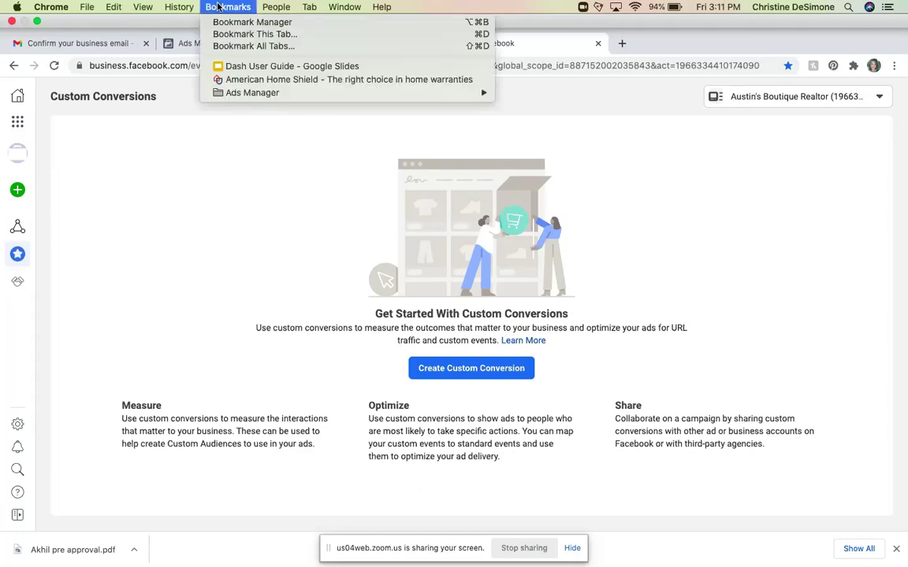
mouse_move(263, 96)
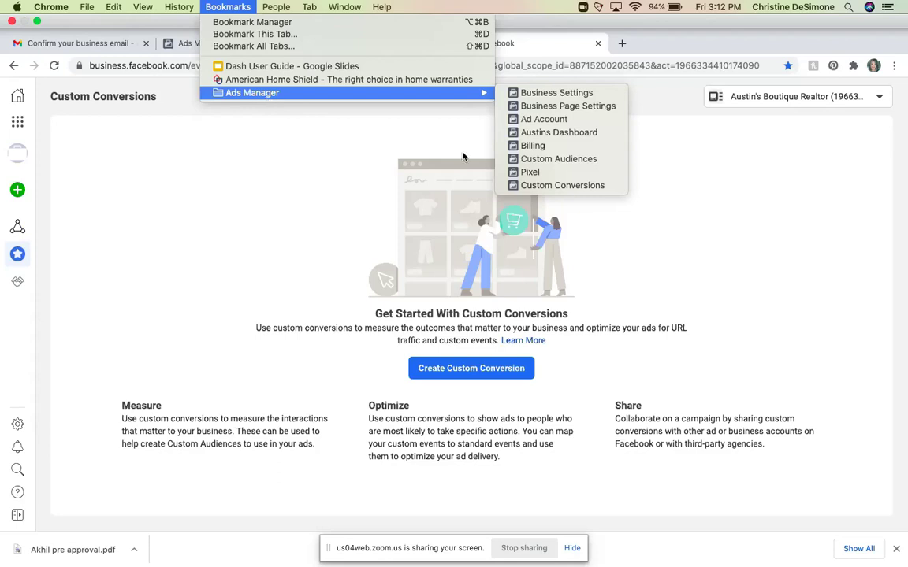
click(552, 186)
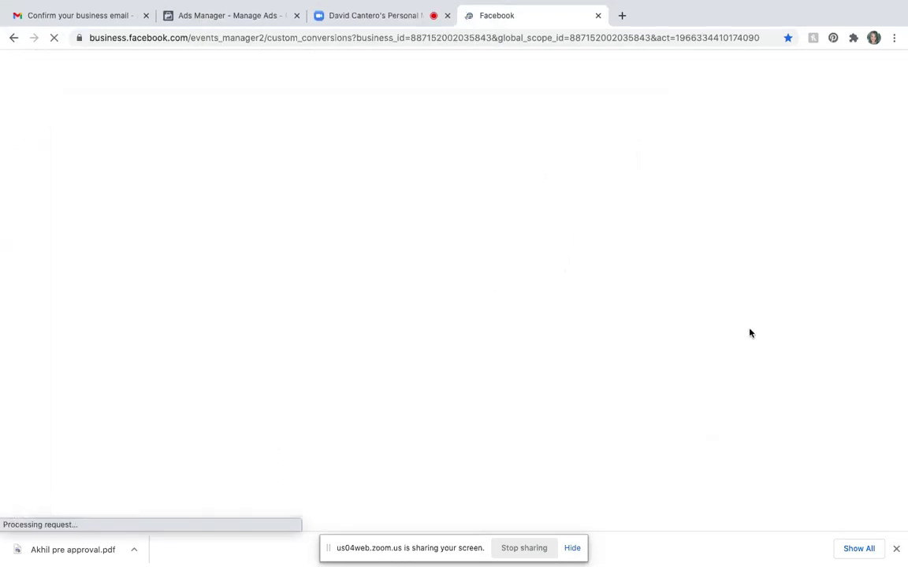
mouse_move(371, 16)
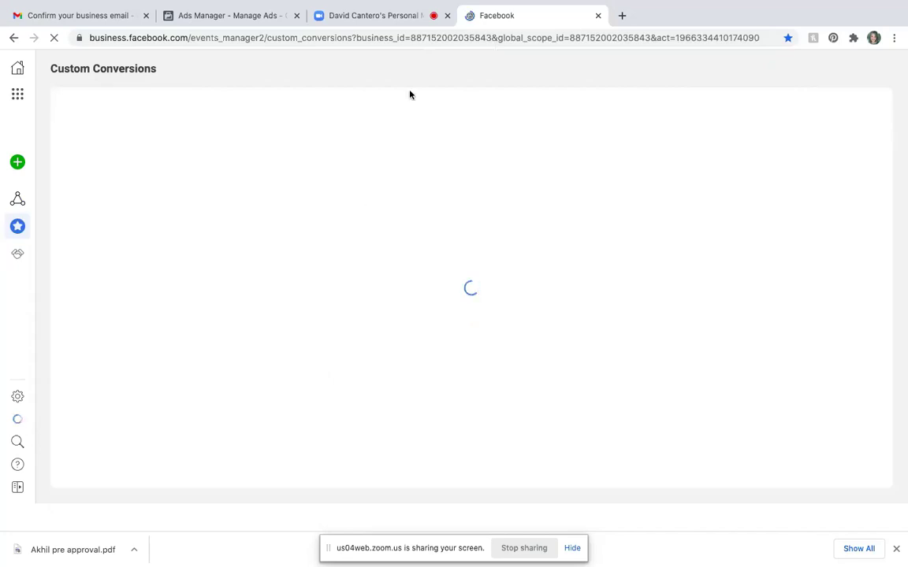
click(622, 15)
text(w)
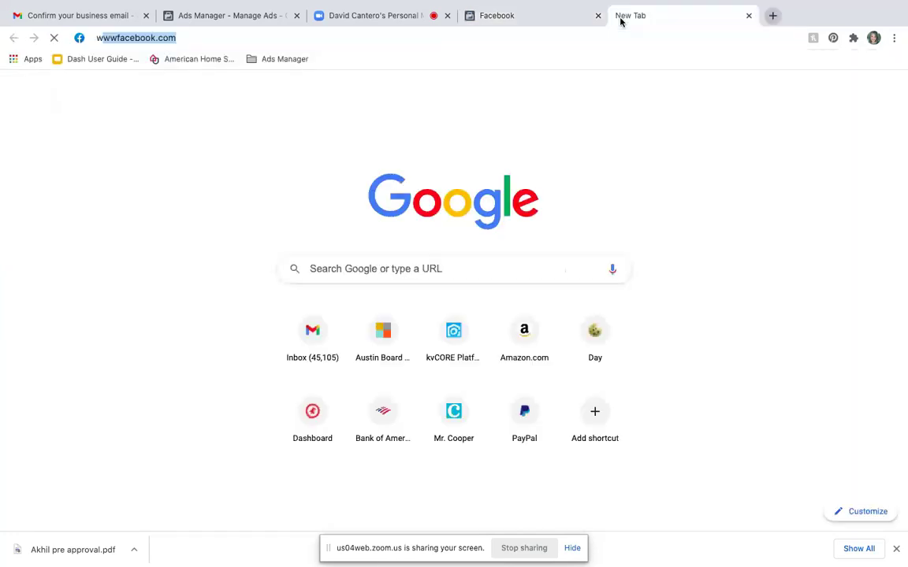
text(ww.)
text(fa)
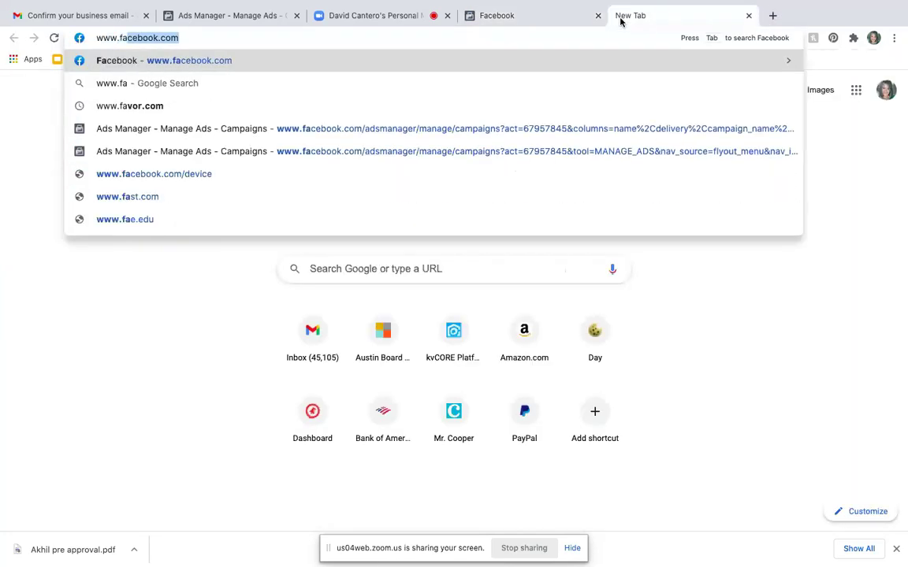
text(cebook.com)
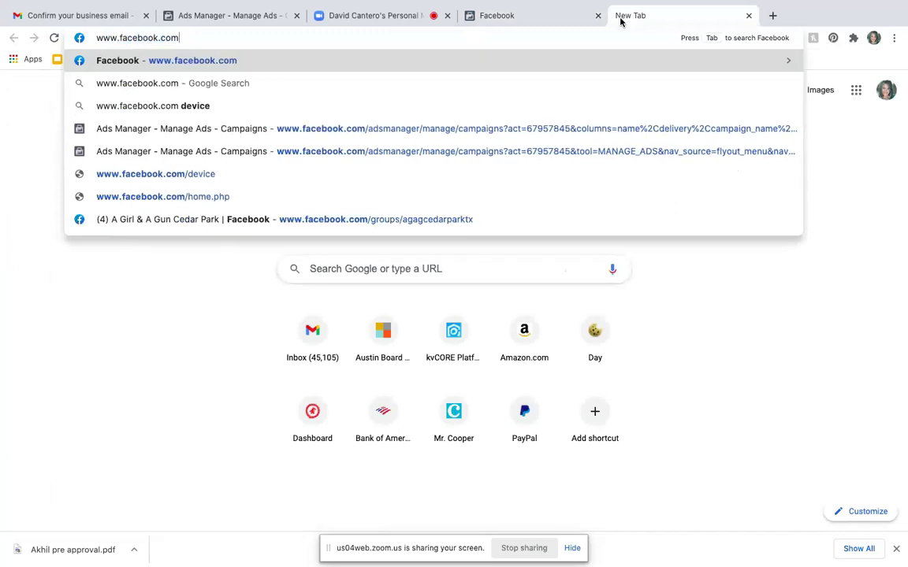
key(Return)
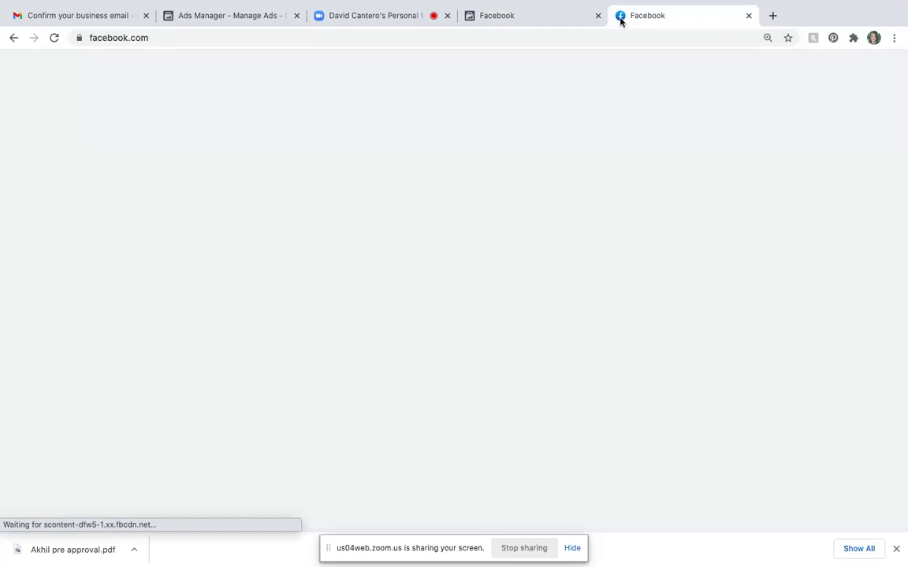
- Scroll the News Feed to the 7-Day Facebook Ads Masterclass sponsored post and click Learn More
scroll(411, 207, down, 5)
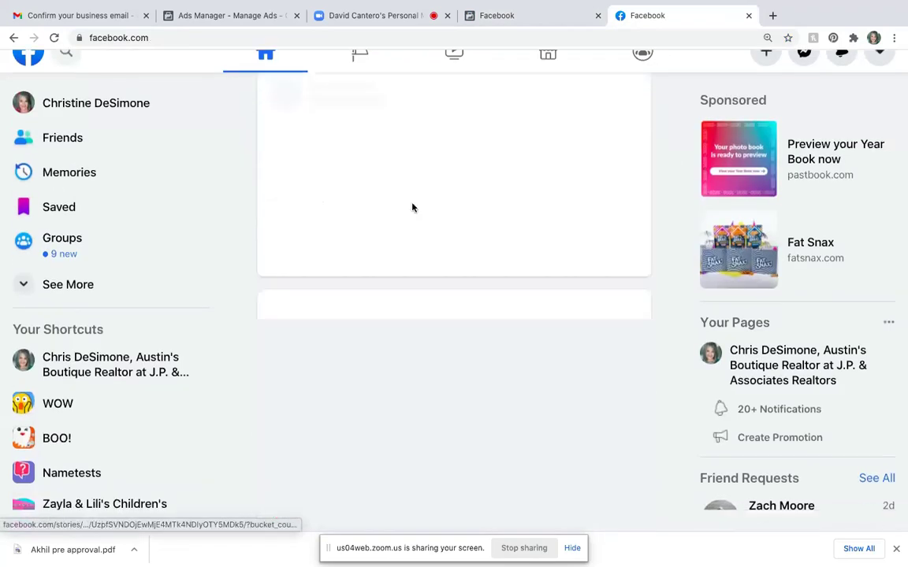
scroll(412, 208, up, 3)
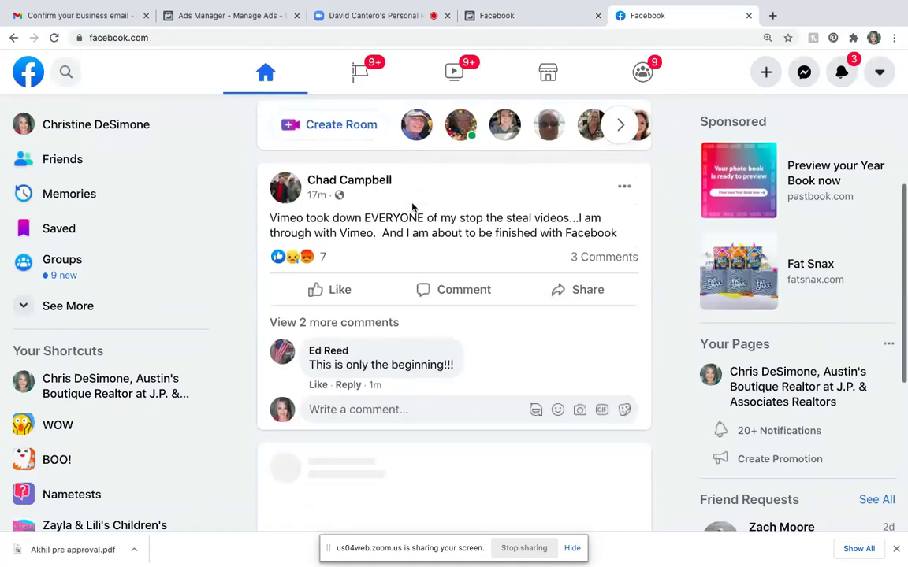
scroll(412, 207, down, 2)
scroll(412, 207, down, 2)
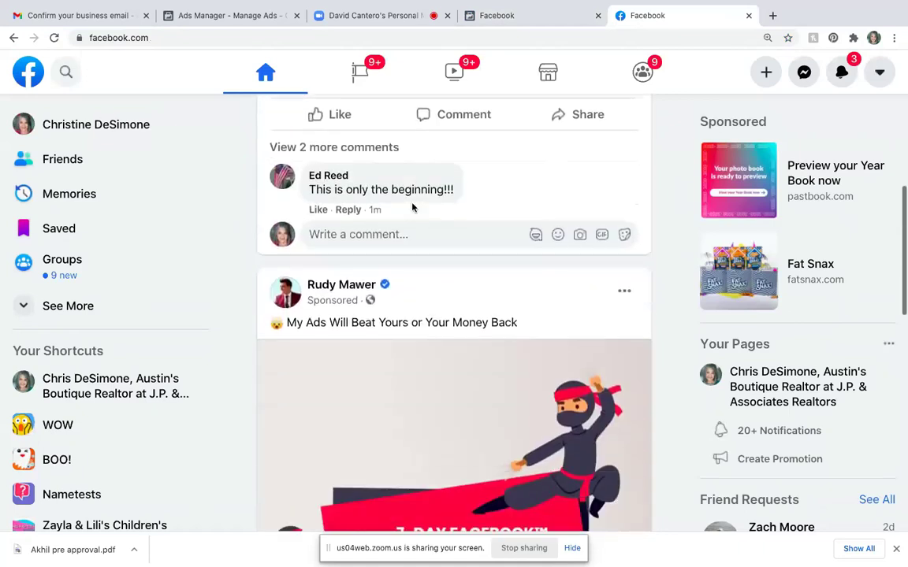
scroll(412, 207, down, 3)
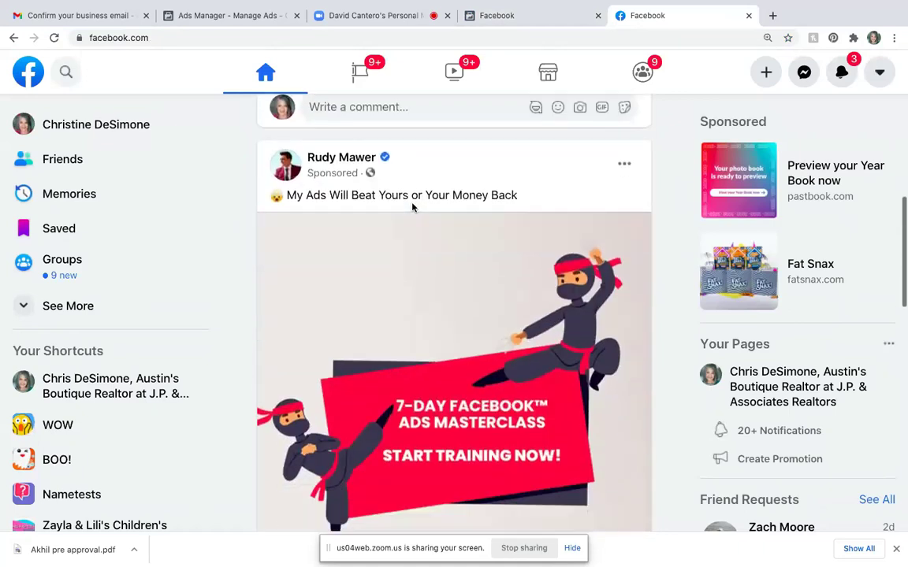
scroll(412, 207, down, 2)
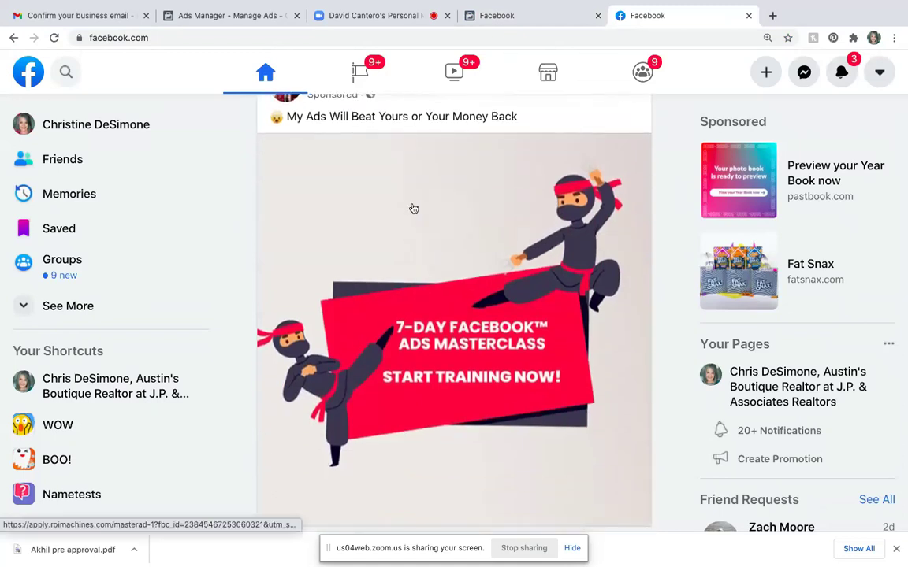
scroll(414, 209, up, 1)
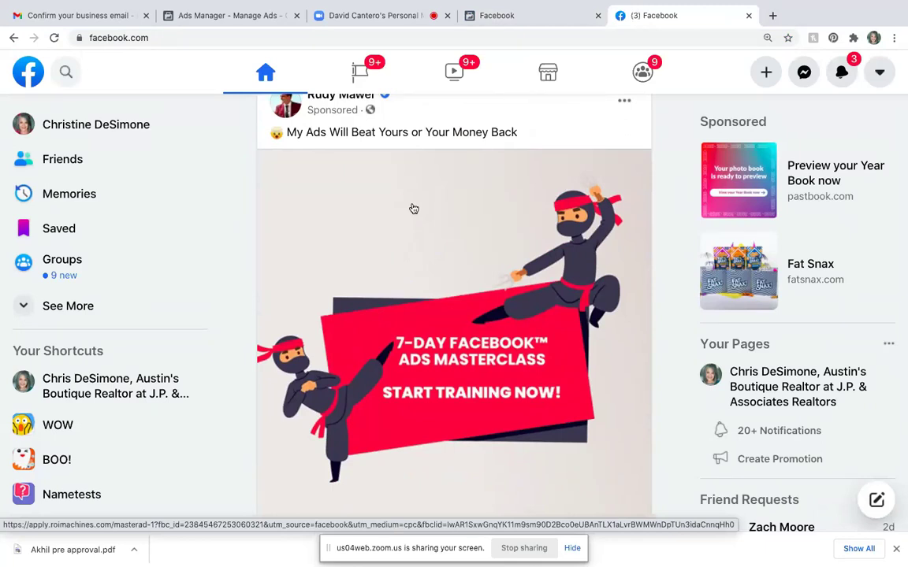
scroll(414, 209, up, 2)
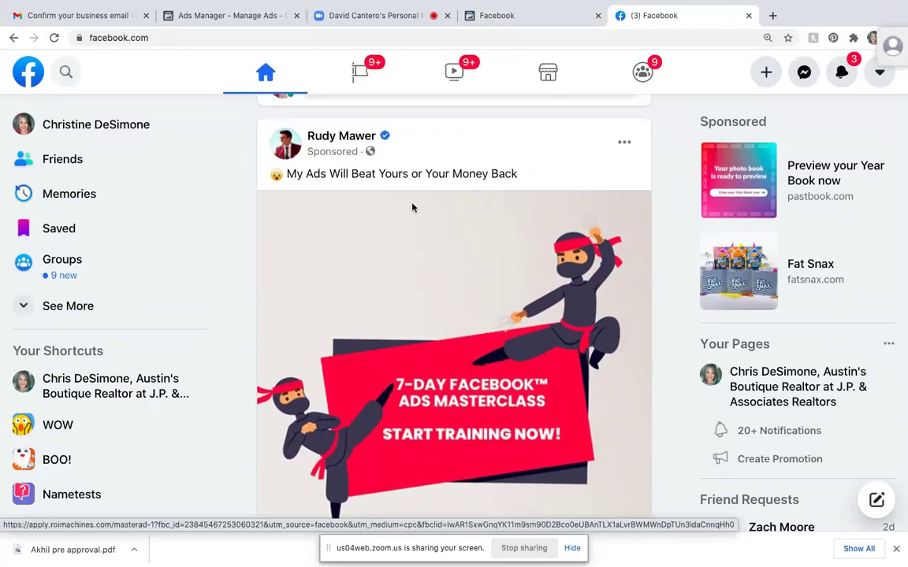
scroll(411, 207, down, 1)
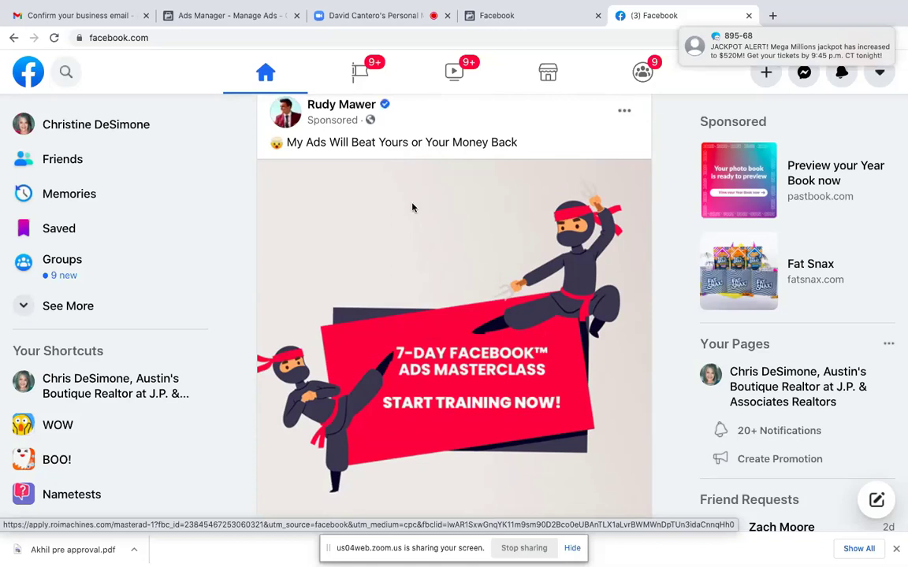
scroll(412, 207, down, 3)
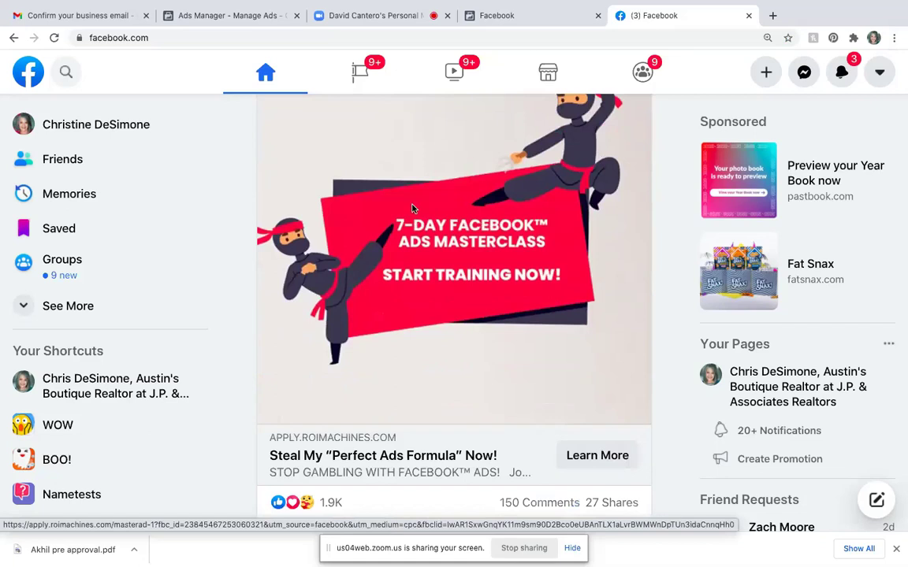
scroll(411, 208, up, 2)
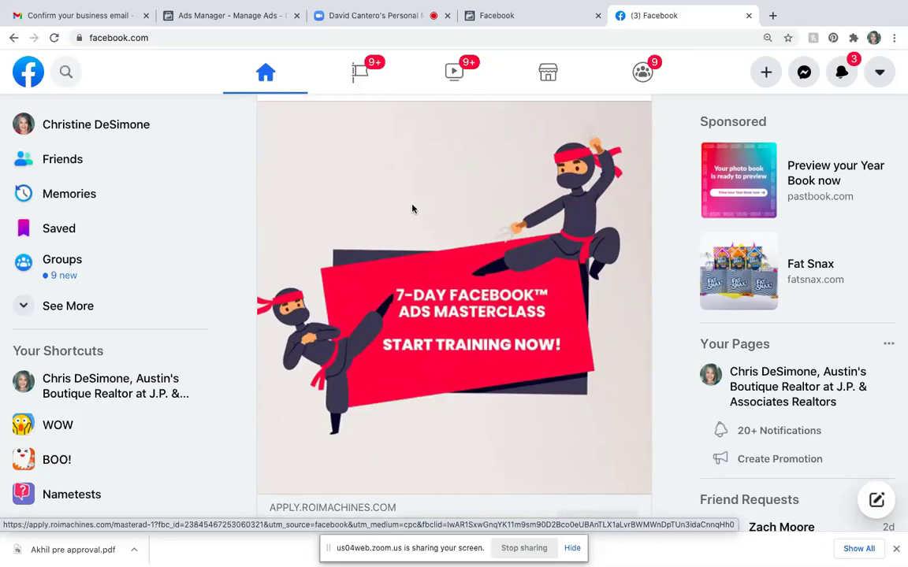
scroll(411, 209, up, 1)
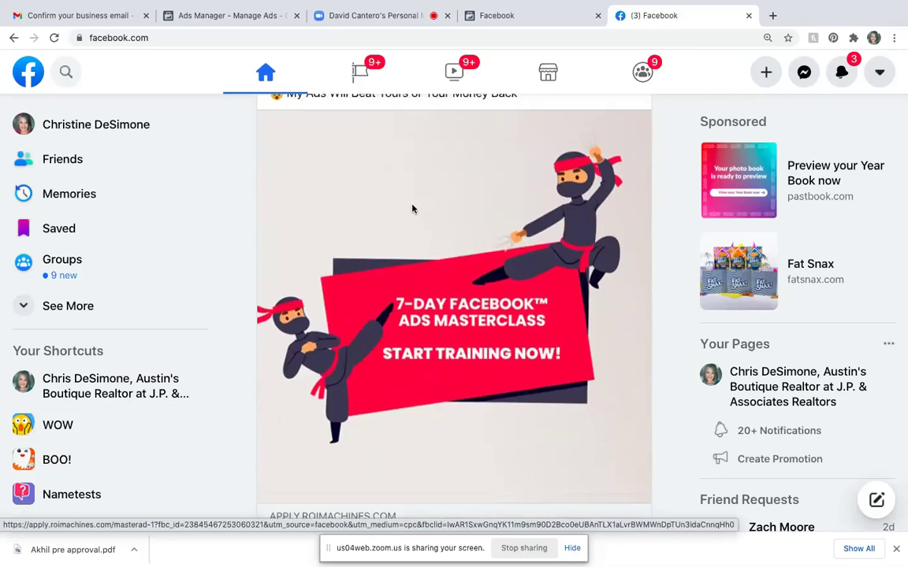
scroll(411, 207, down, 3)
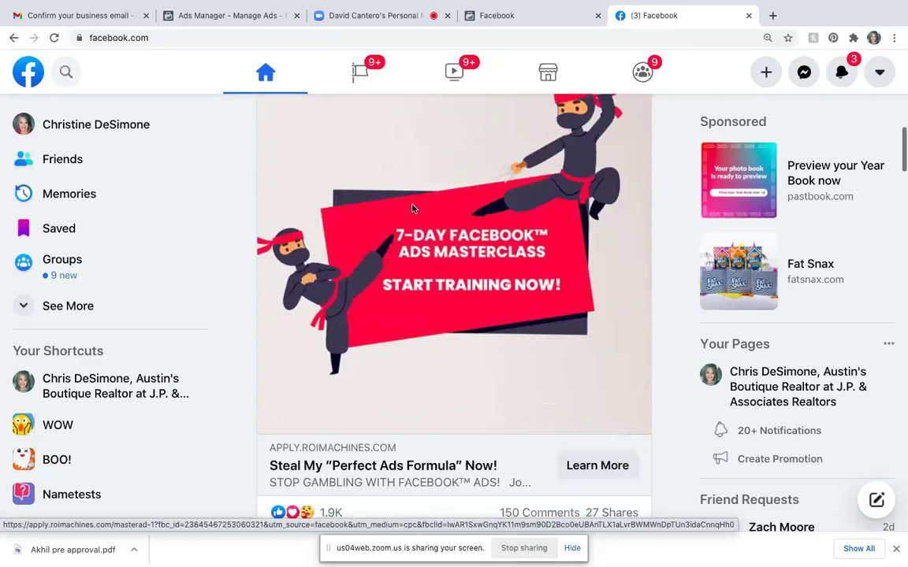
click(593, 415)
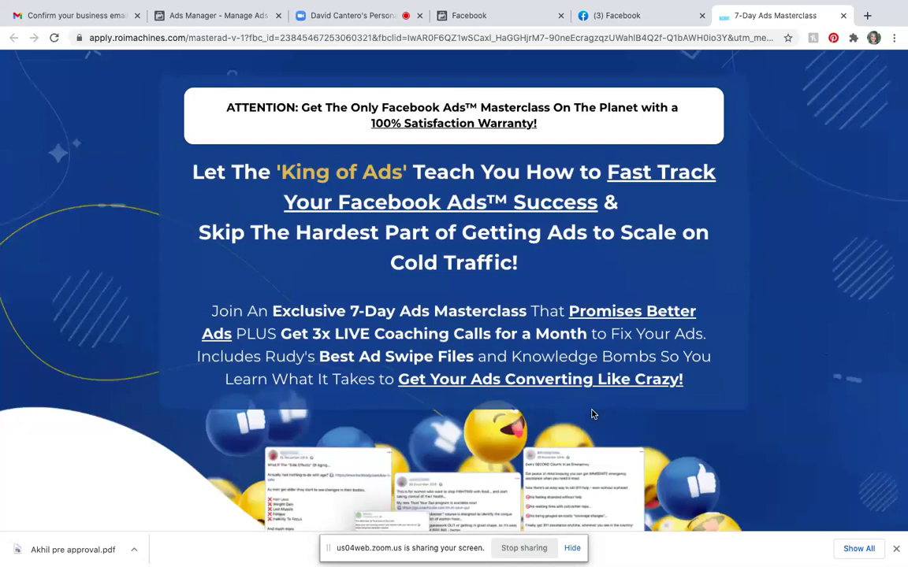
- Read down the apply.roimachines.com masterclass page past coaching calls and bonuses to the $29 price
scroll(593, 414, down, 5)
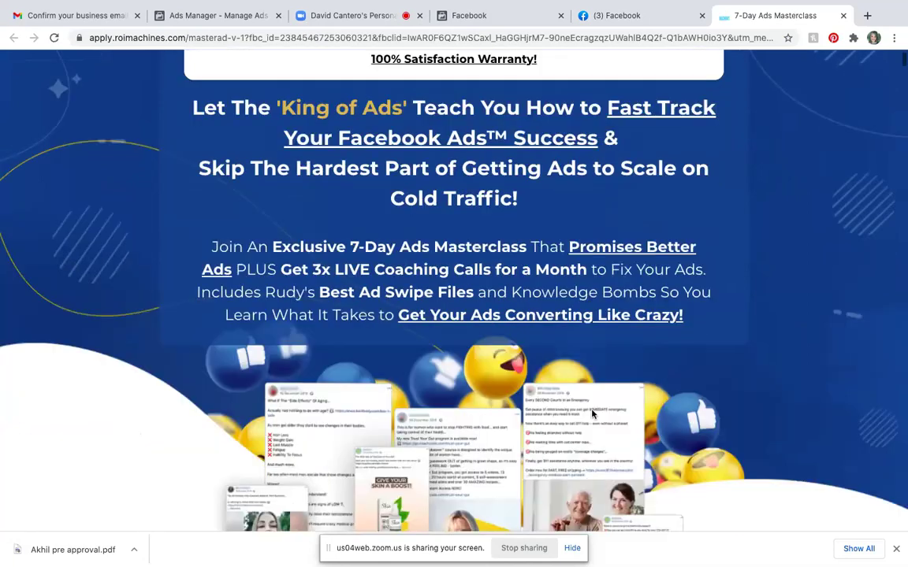
scroll(592, 414, down, 9)
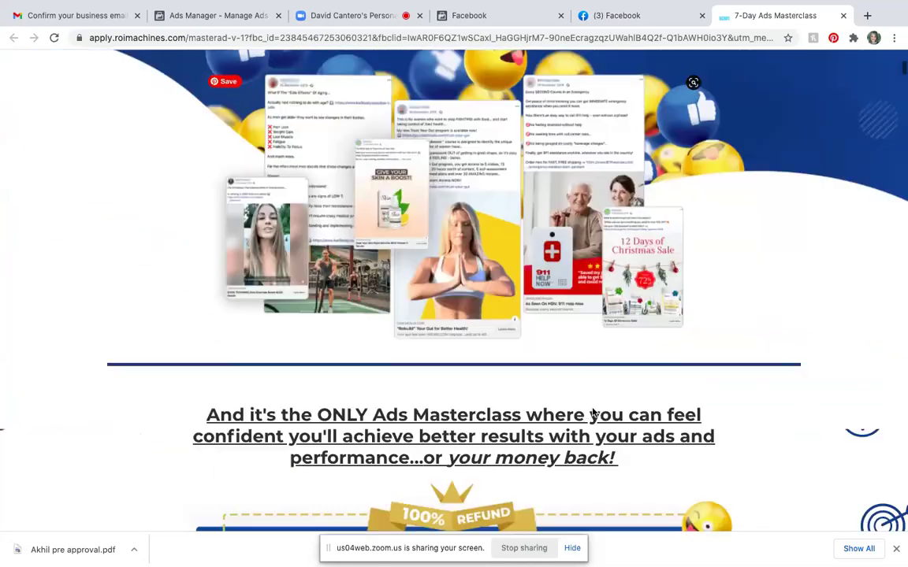
scroll(593, 408, down, 4)
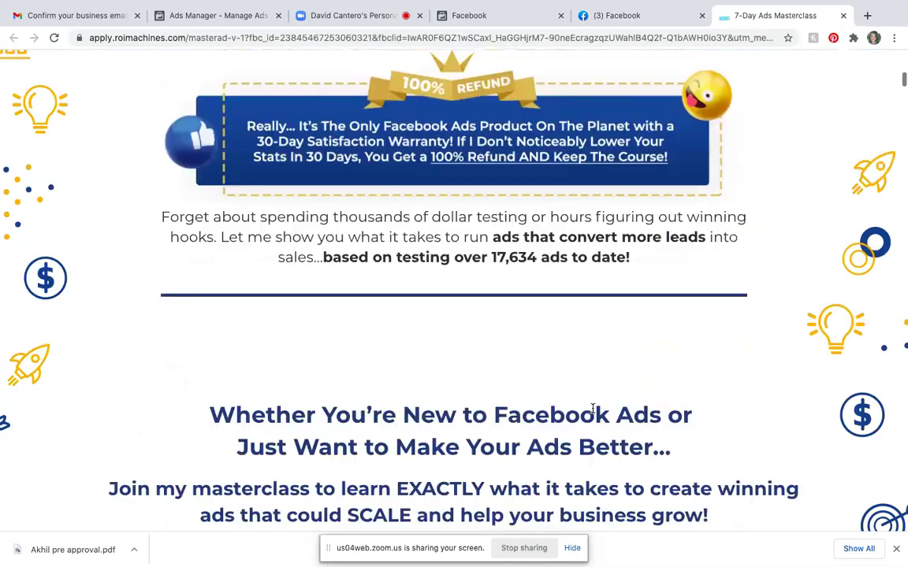
scroll(593, 408, down, 2)
scroll(592, 408, up, 20)
scroll(594, 411, down, 1)
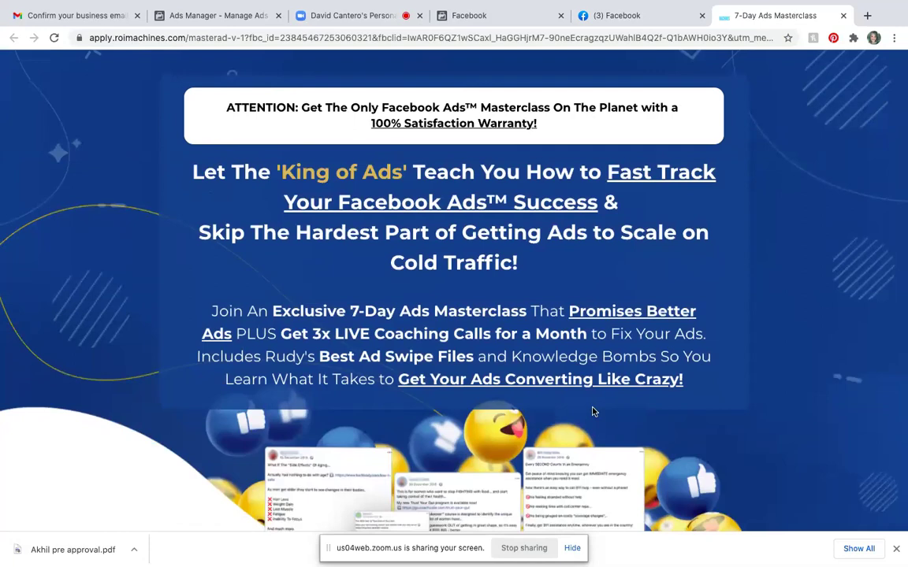
scroll(593, 411, down, 20)
scroll(593, 411, up, 9)
scroll(592, 411, up, 5)
scroll(593, 412, down, 9)
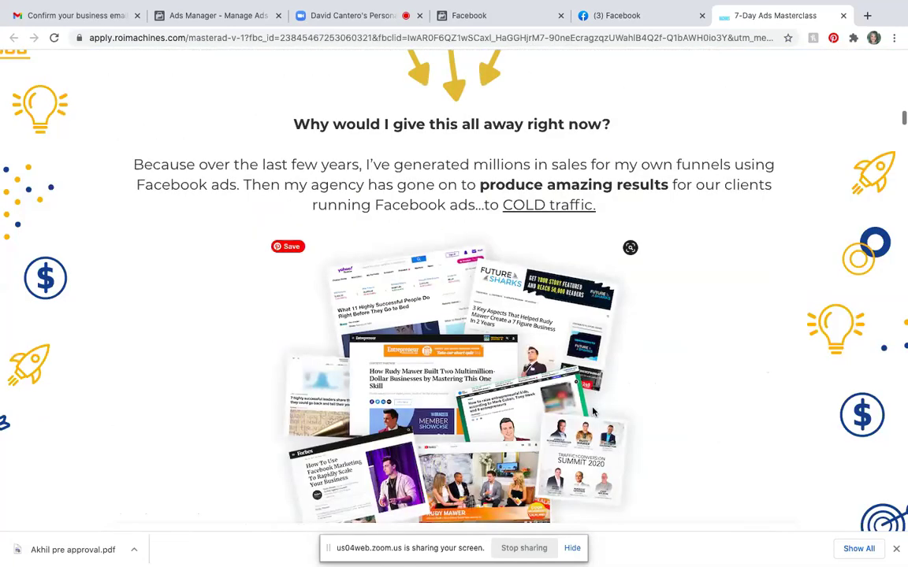
scroll(593, 411, down, 12)
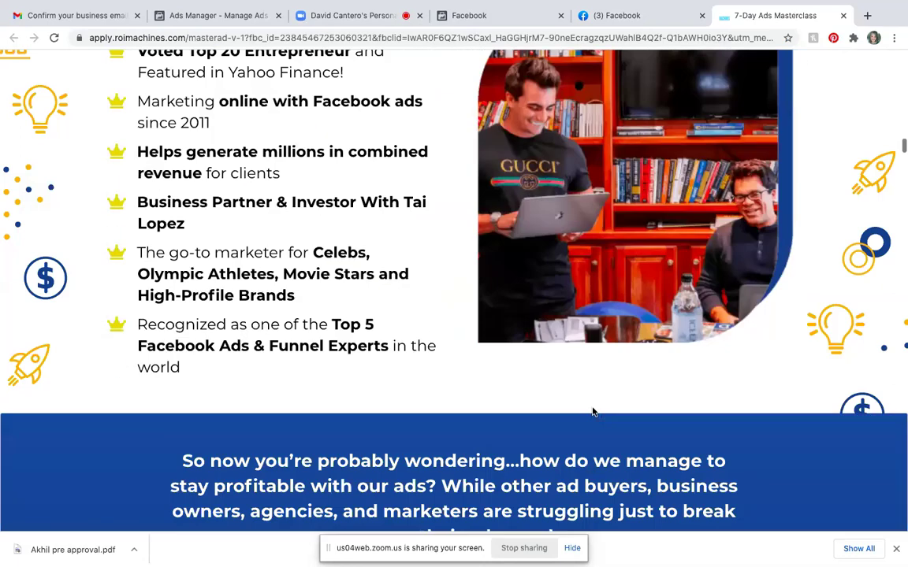
scroll(593, 411, up, 2)
scroll(592, 411, down, 11)
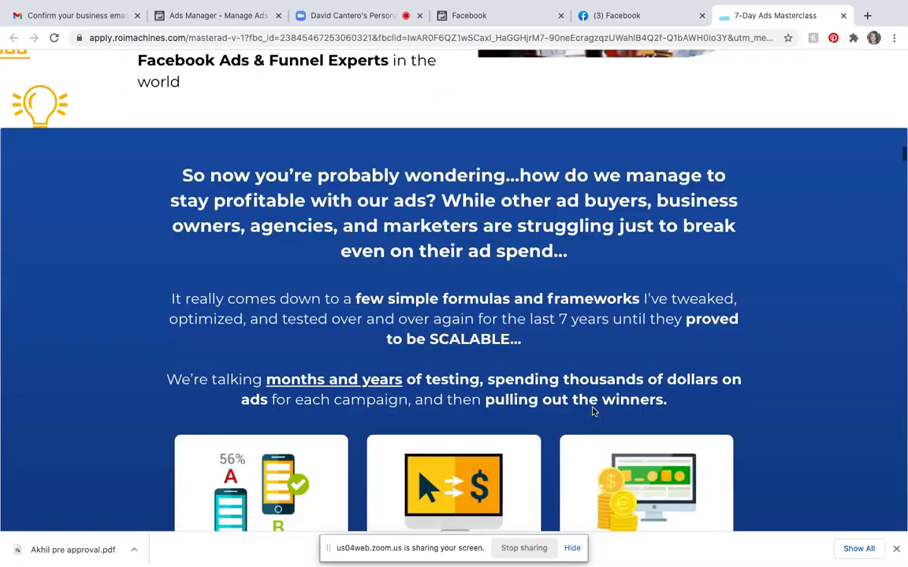
scroll(592, 410, down, 11)
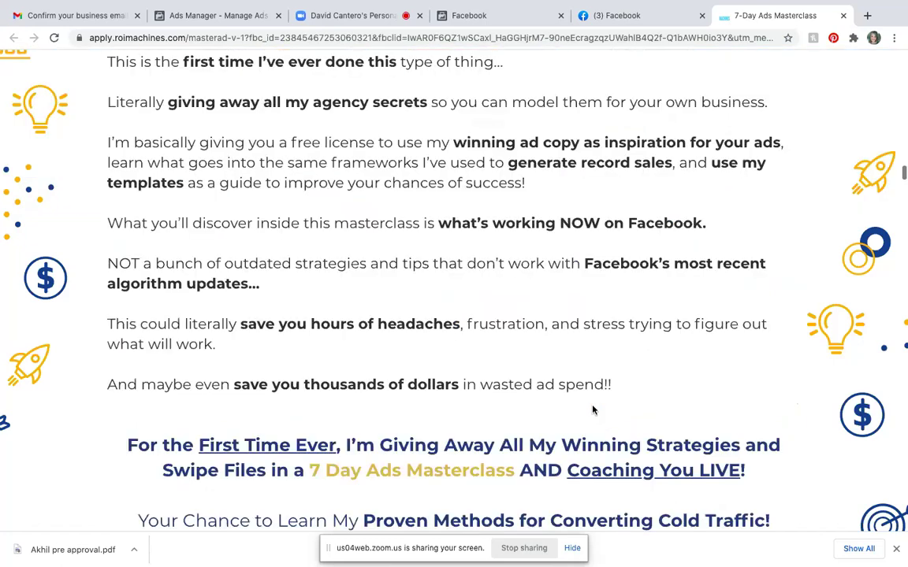
scroll(593, 410, down, 3)
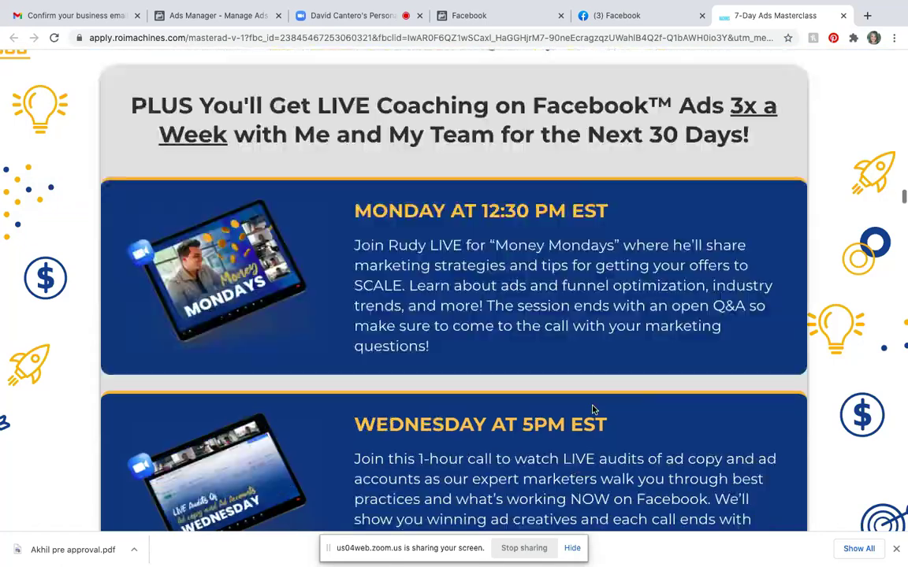
scroll(593, 410, down, 10)
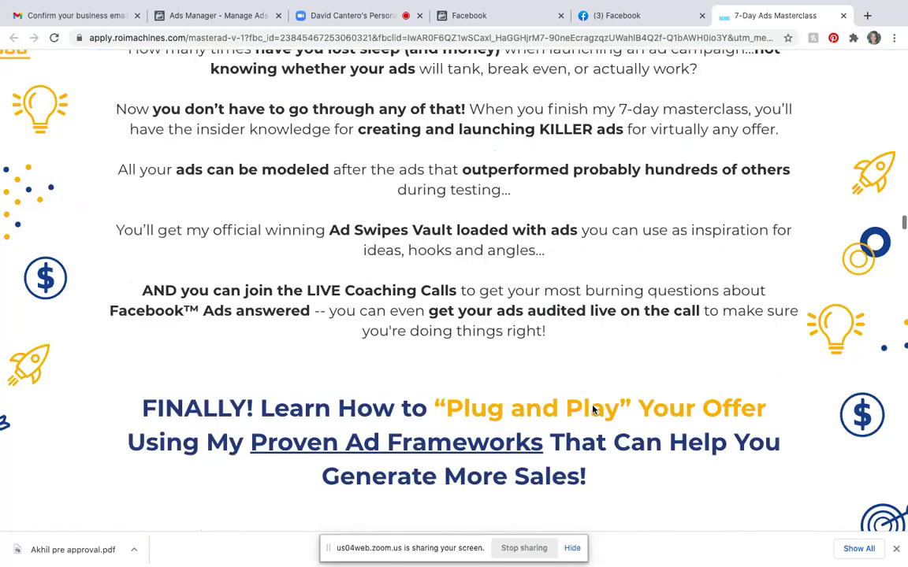
scroll(593, 410, down, 15)
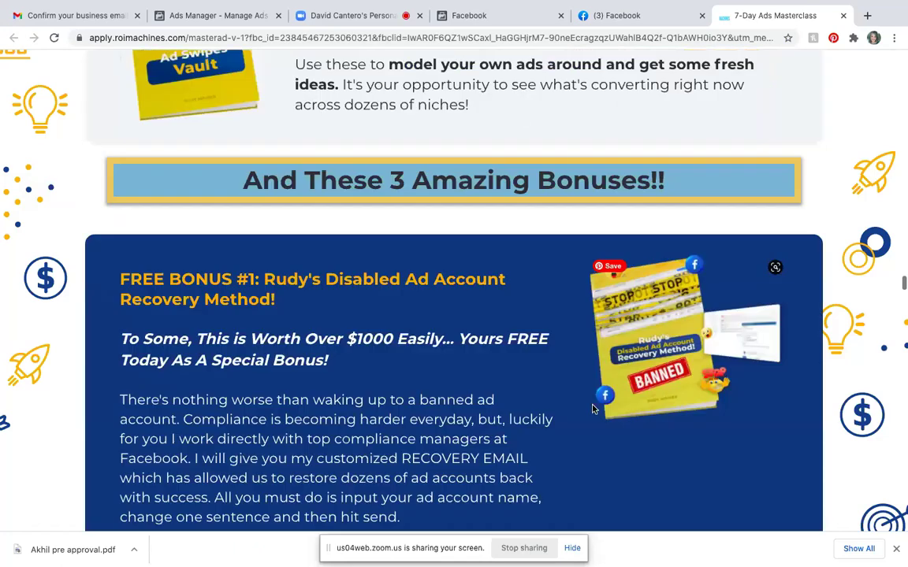
scroll(593, 409, up, 1)
scroll(532, 363, down, 12)
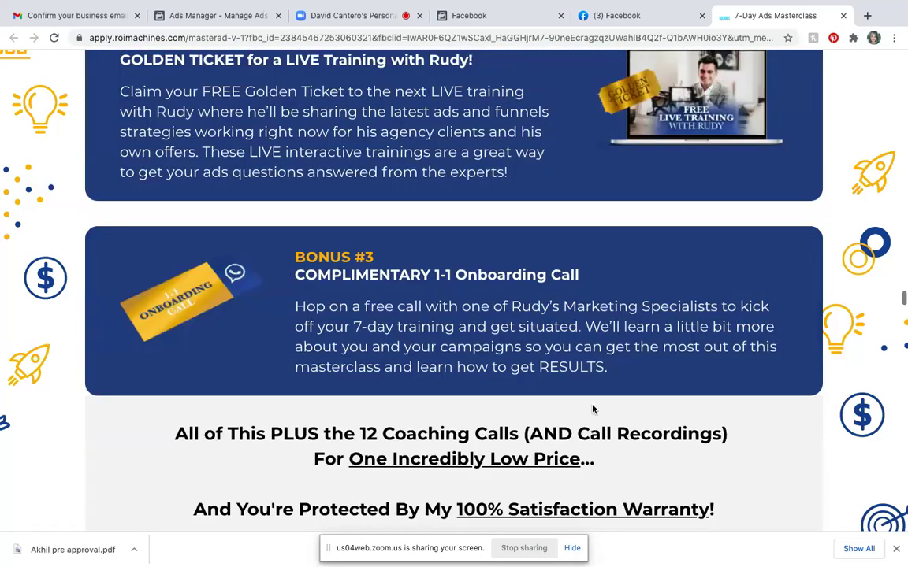
scroll(533, 364, up, 14)
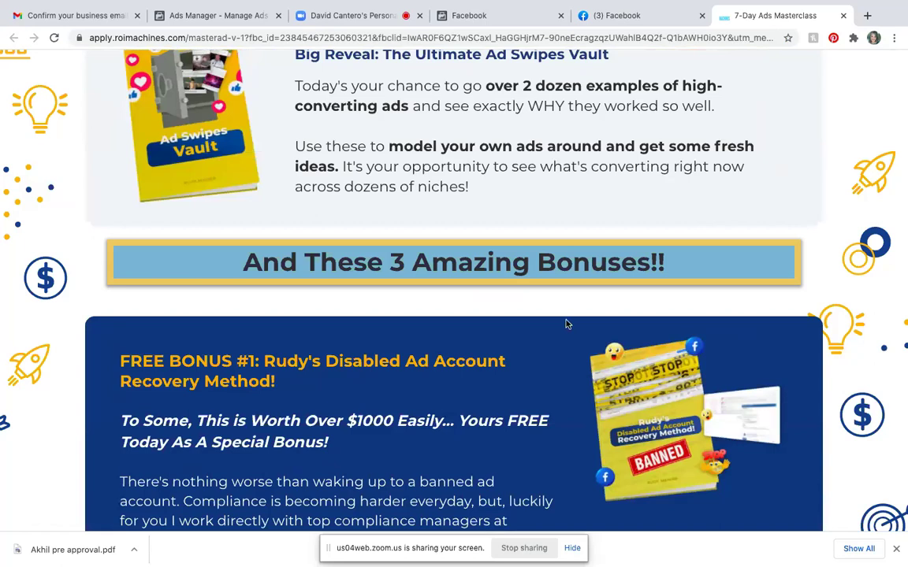
scroll(566, 323, down, 12)
scroll(566, 323, down, 1)
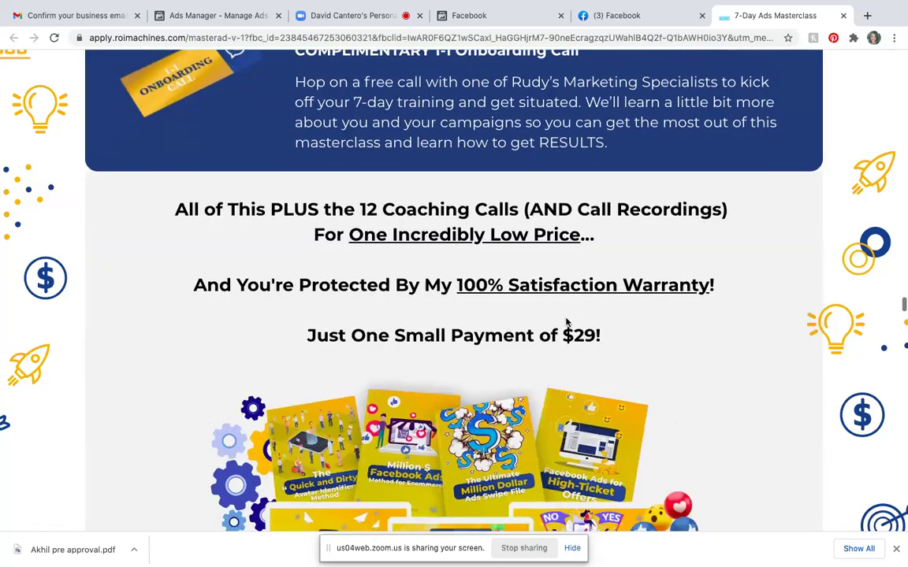